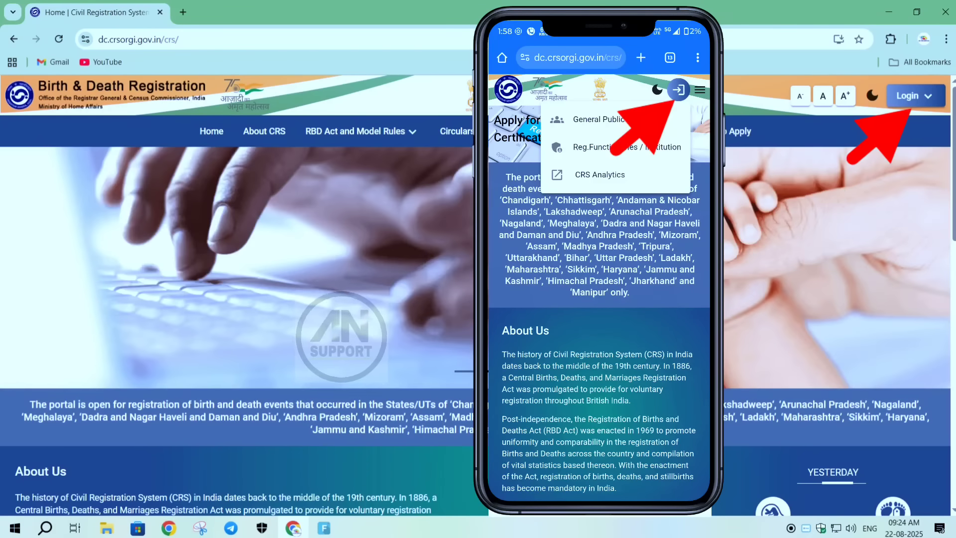
# - Open the General Public login page and start a new sign-up
pyautogui.click(925, 93)
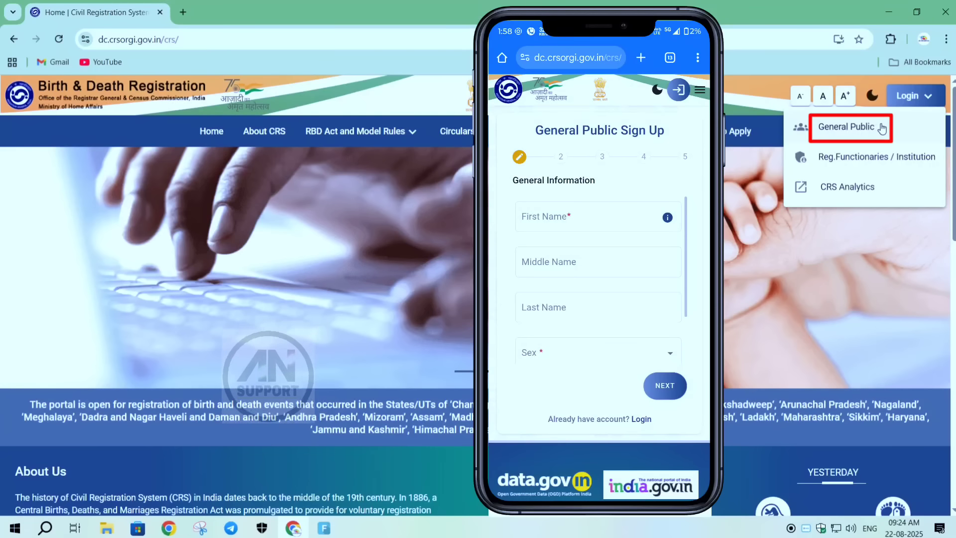
pyautogui.click(871, 128)
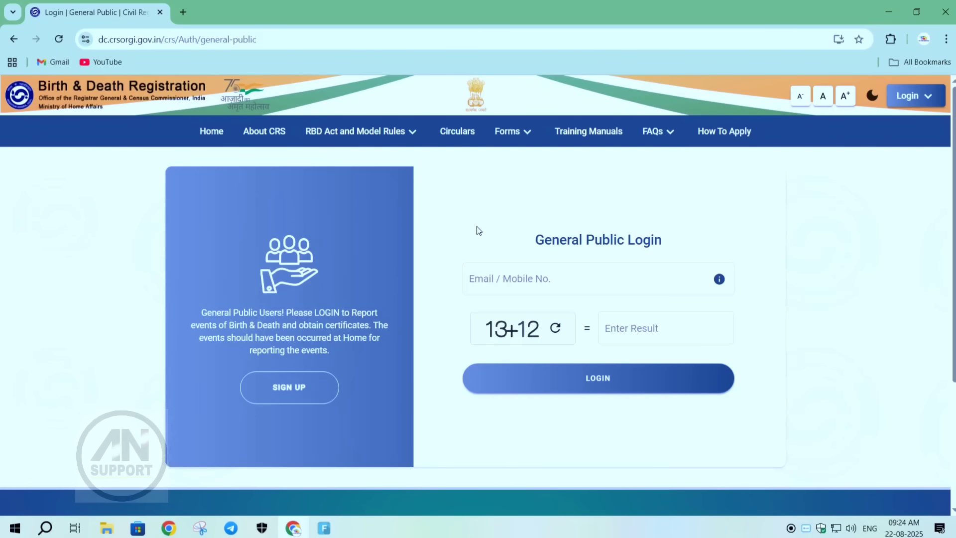
pyautogui.click(274, 391)
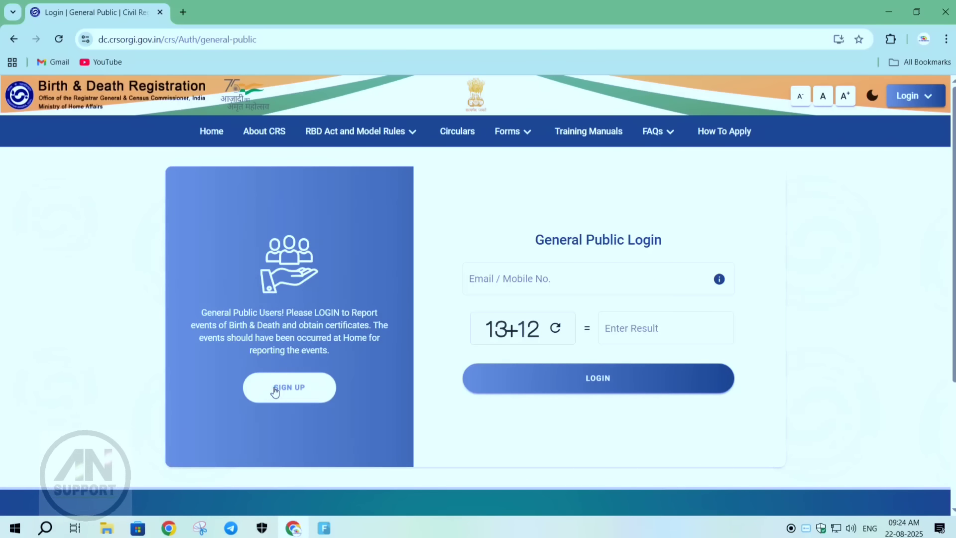
# - Fill in the applicant's first name, last name and date of birth, set the sex to Female, and continue to the address section
pyautogui.click(260, 278)
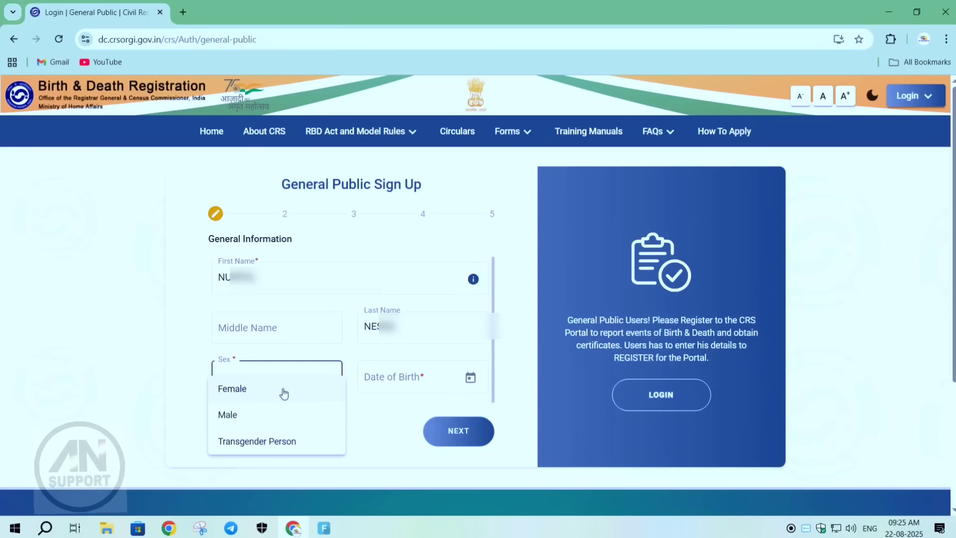
pyautogui.click(228, 391)
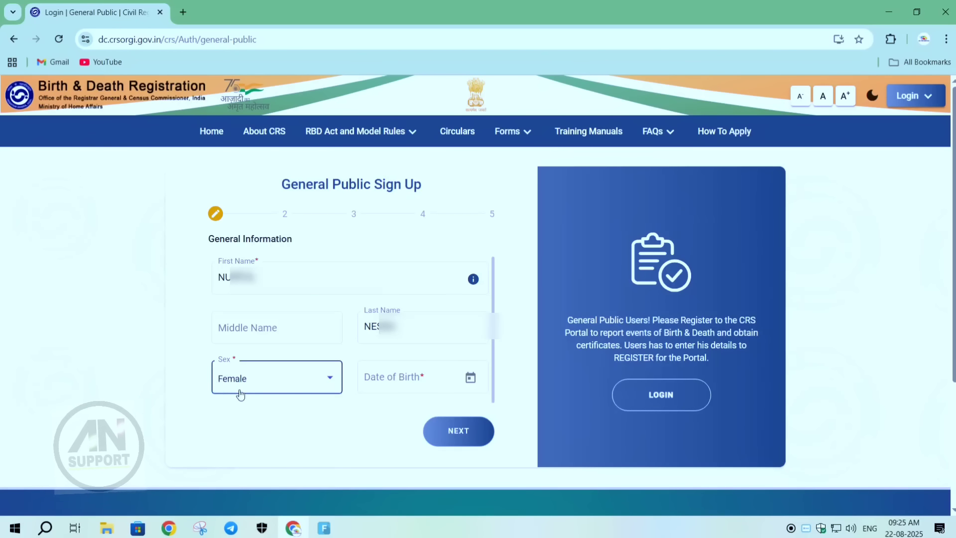
pyautogui.click(470, 379)
pyautogui.click(391, 163)
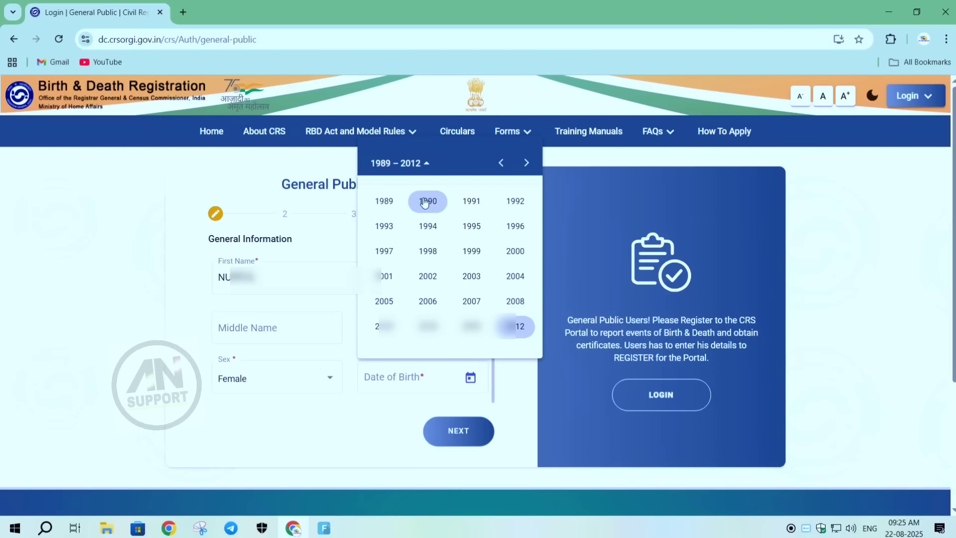
pyautogui.click(427, 200)
pyautogui.click(427, 250)
pyautogui.click(425, 268)
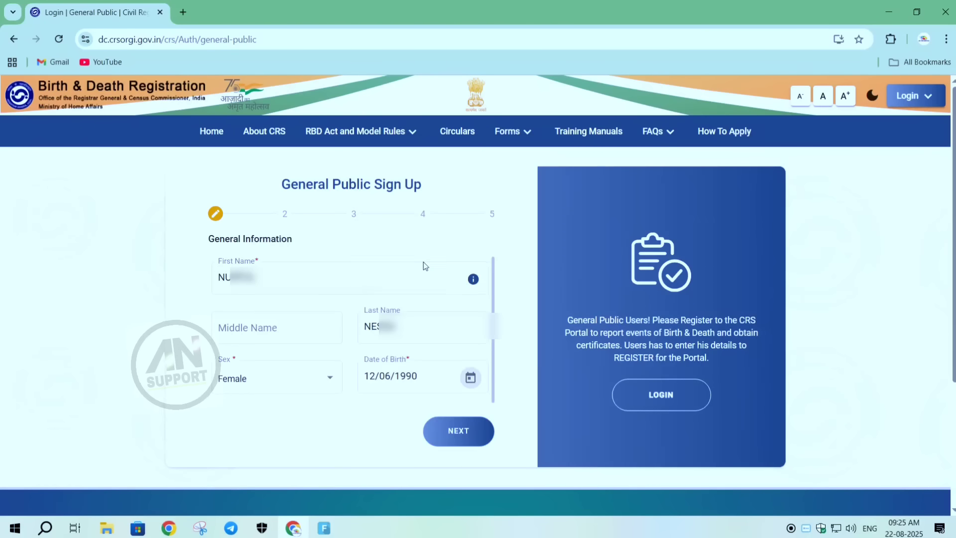
pyautogui.click(449, 433)
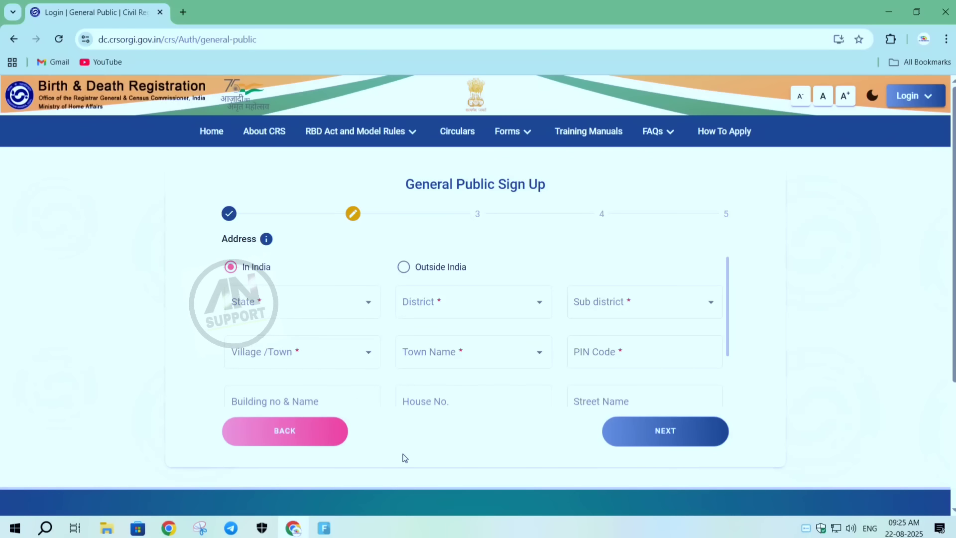
# - Select the applicant's state, district and sub-district for the address in India
pyautogui.click(362, 304)
pyautogui.click(262, 417)
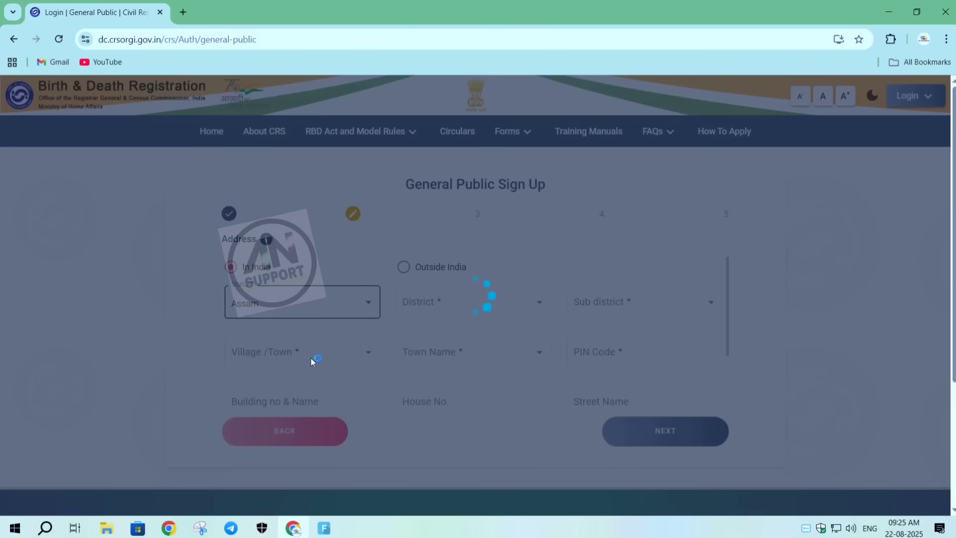
pyautogui.click(465, 303)
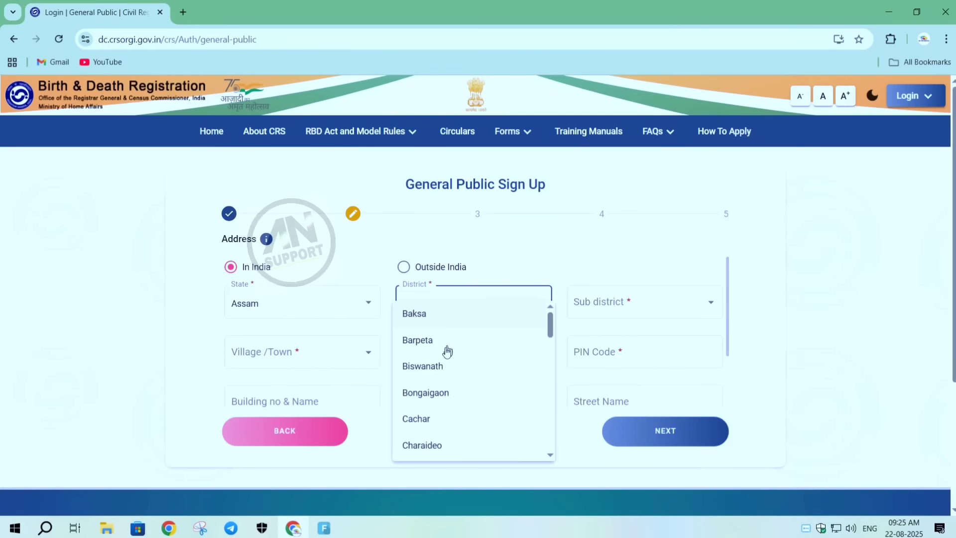
pyautogui.scroll(-10, 443, 355)
pyautogui.scroll(3, 445, 363)
pyautogui.scroll(-4, 443, 363)
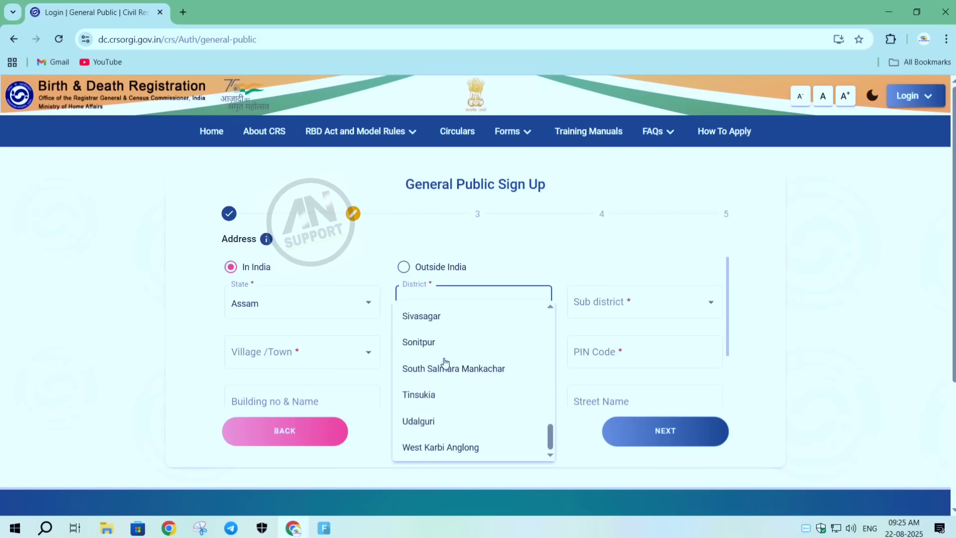
pyautogui.scroll(8, 444, 363)
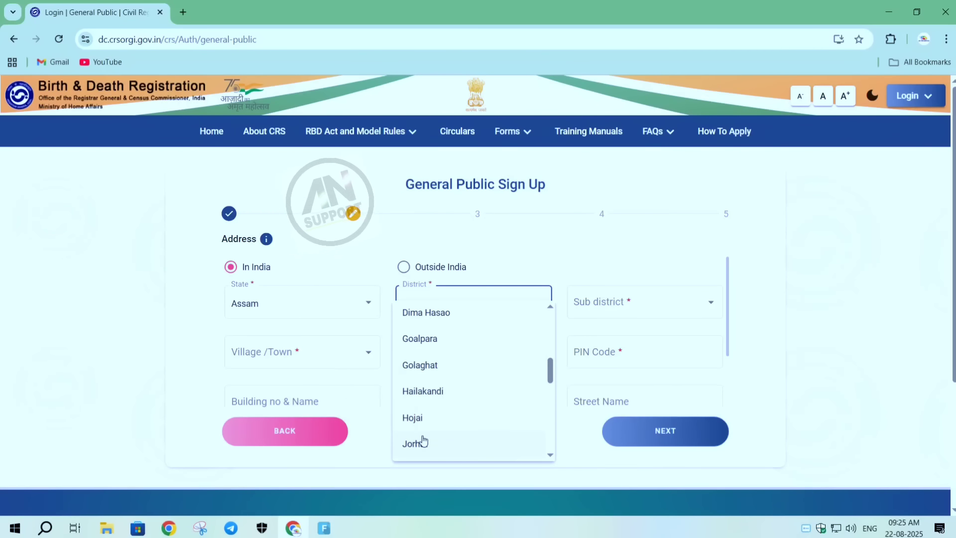
pyautogui.click(426, 417)
pyautogui.click(617, 305)
pyautogui.click(605, 318)
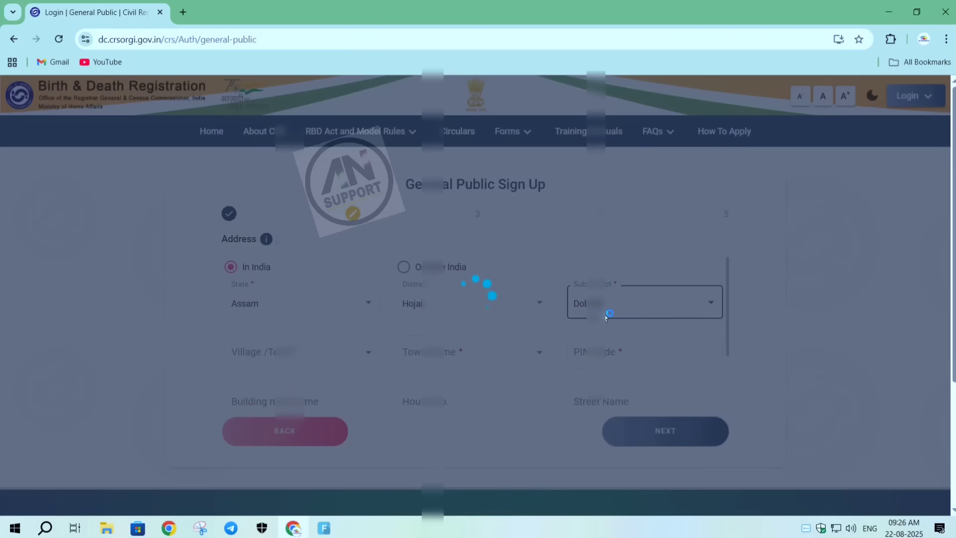
# - Set the locality type to Village, select the applicant's village and enter the postal code
pyautogui.click(361, 347)
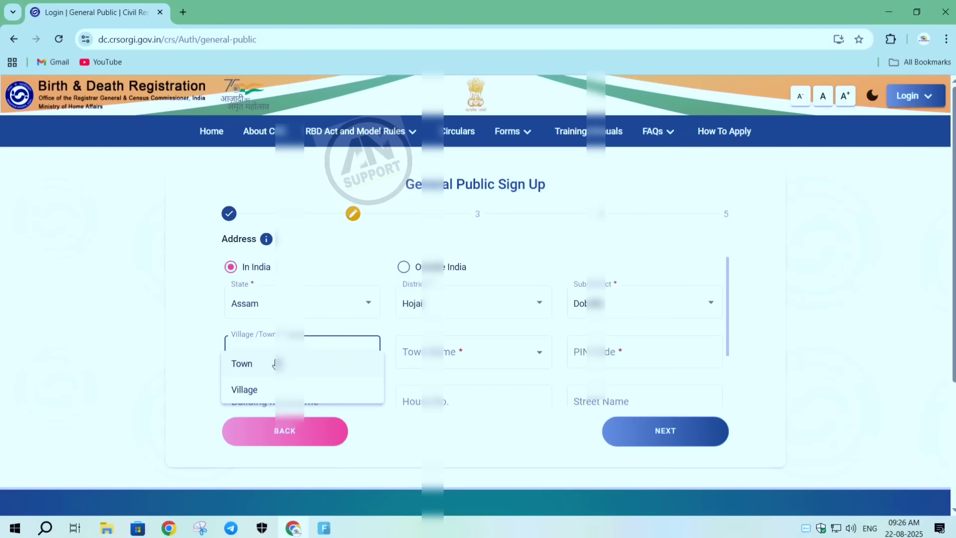
pyautogui.click(247, 390)
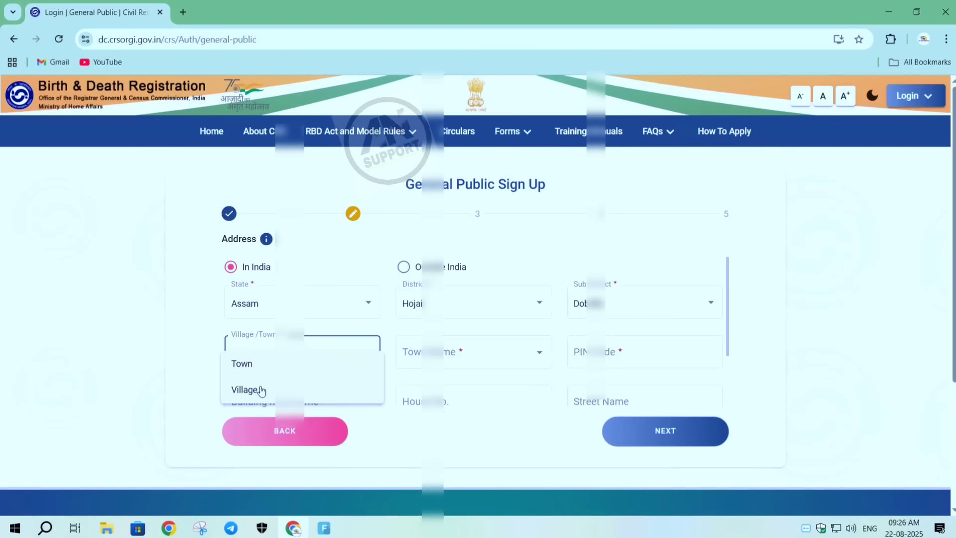
pyautogui.click(538, 352)
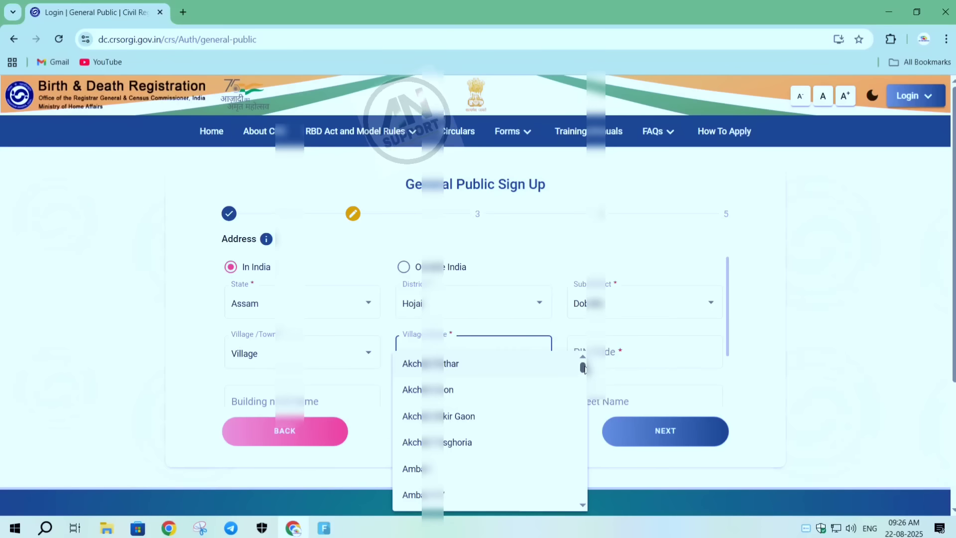
pyautogui.moveTo(581, 368)
pyautogui.mouseDown()
pyautogui.moveTo(577, 502)
pyautogui.moveTo(572, 380)
pyautogui.mouseUp()
pyautogui.click(465, 362)
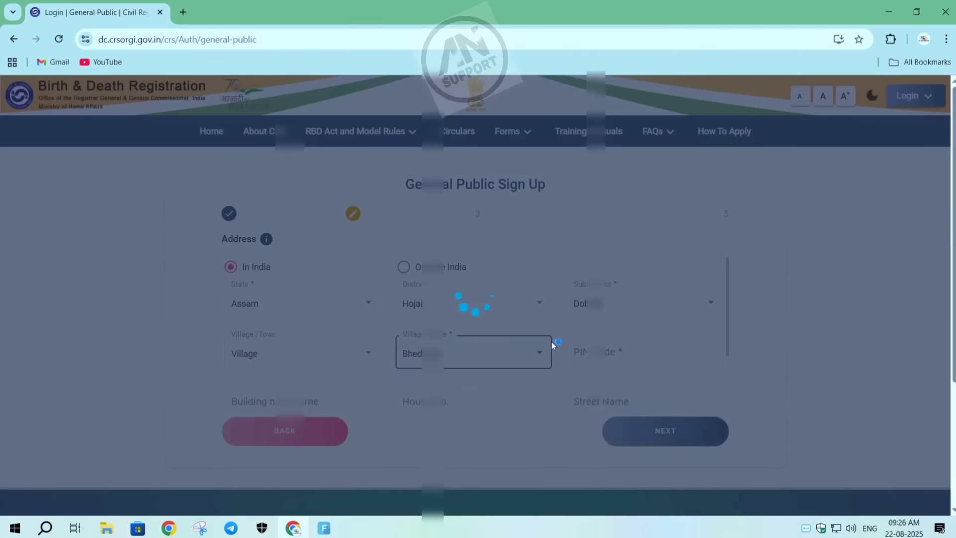
pyautogui.click(576, 351)
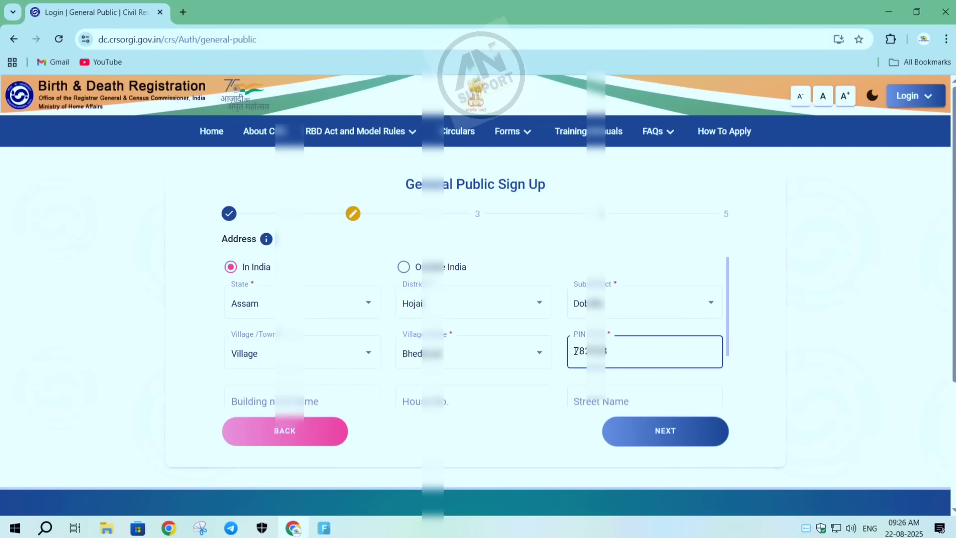
# - Enter the applicant's house number and locality or post office, leave building and street blank, and continue to the Aadhaar section
pyautogui.scroll(-2, 625, 311)
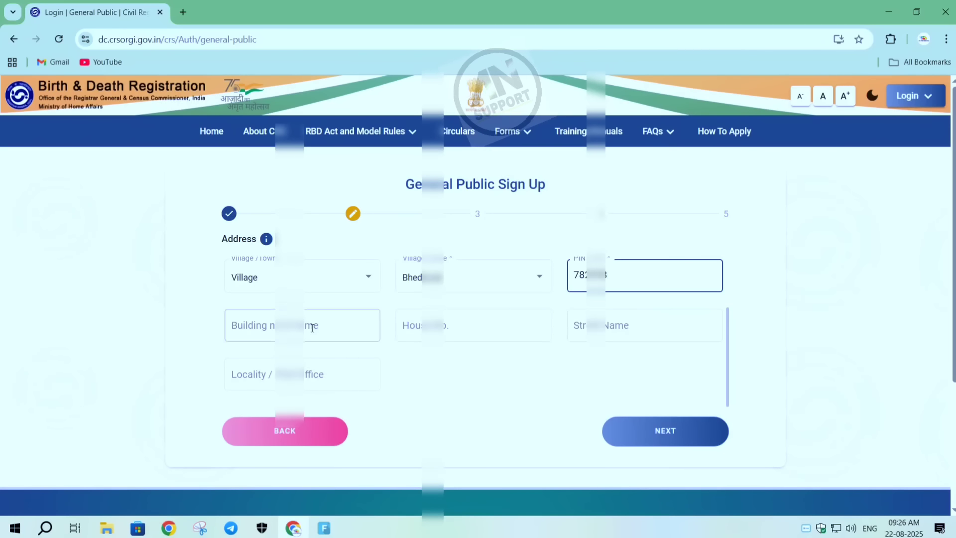
pyautogui.press('Tab')
pyautogui.click(426, 326)
pyautogui.click(593, 325)
pyautogui.click(318, 375)
pyautogui.click(450, 374)
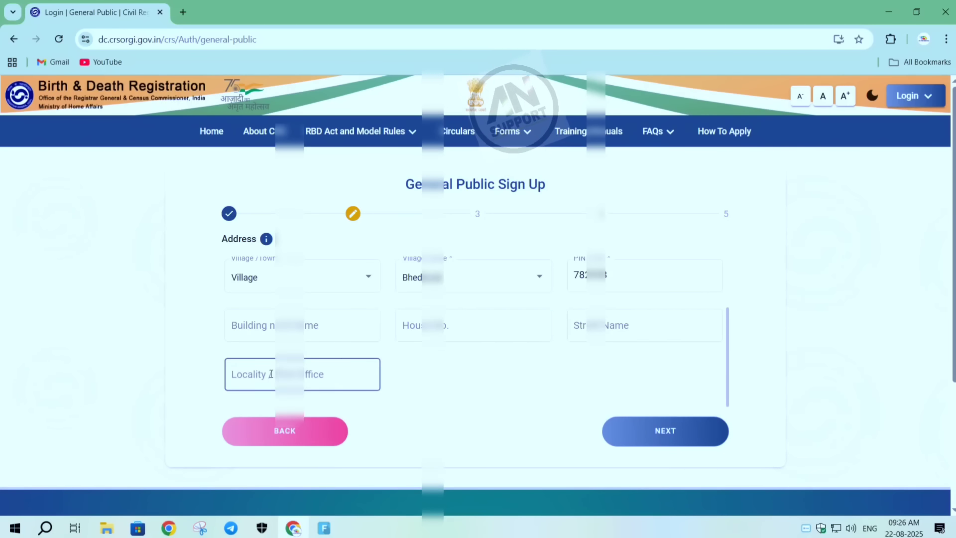
pyautogui.click(408, 324)
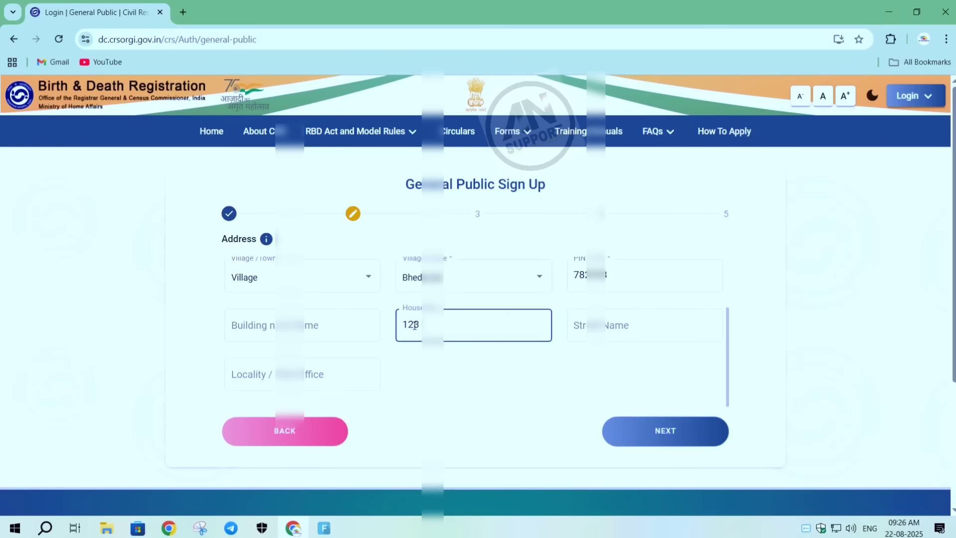
pyautogui.click(351, 365)
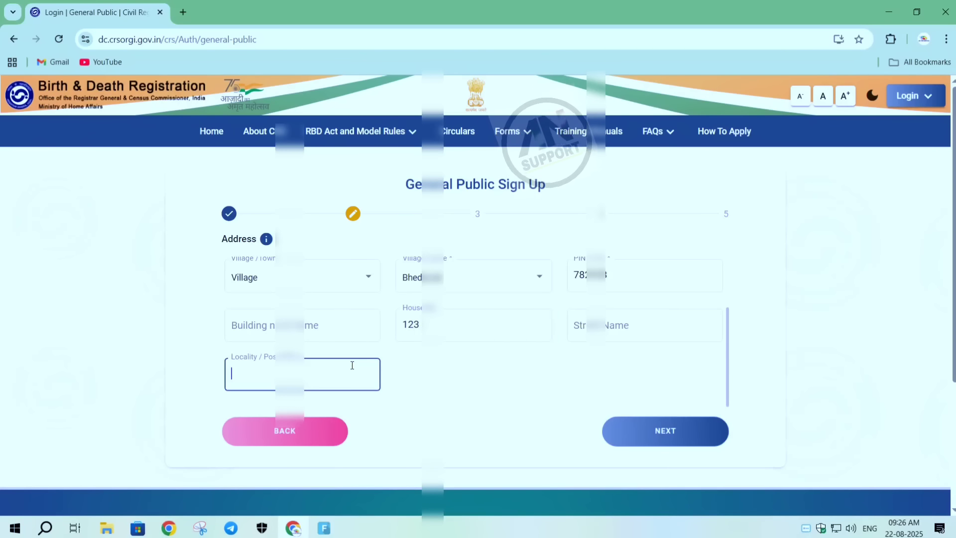
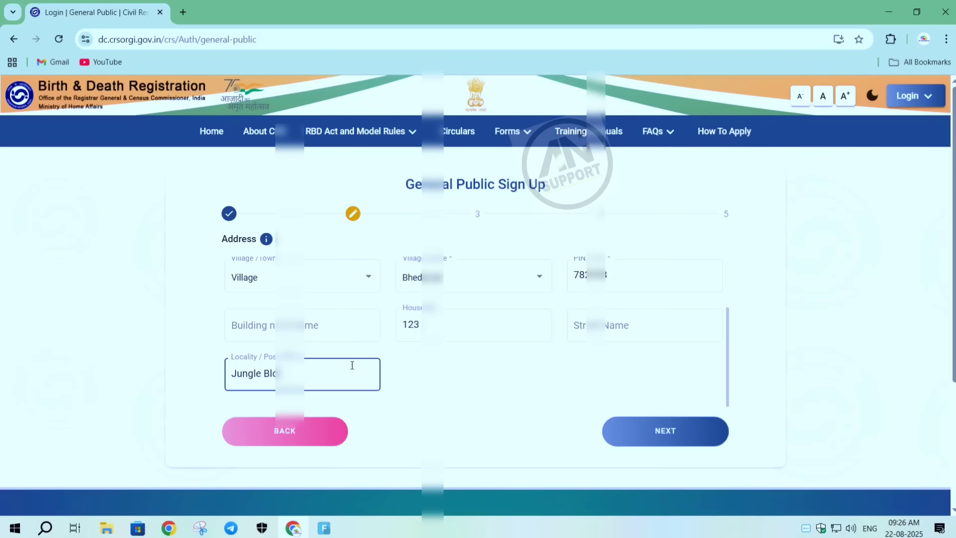
pyautogui.click(450, 384)
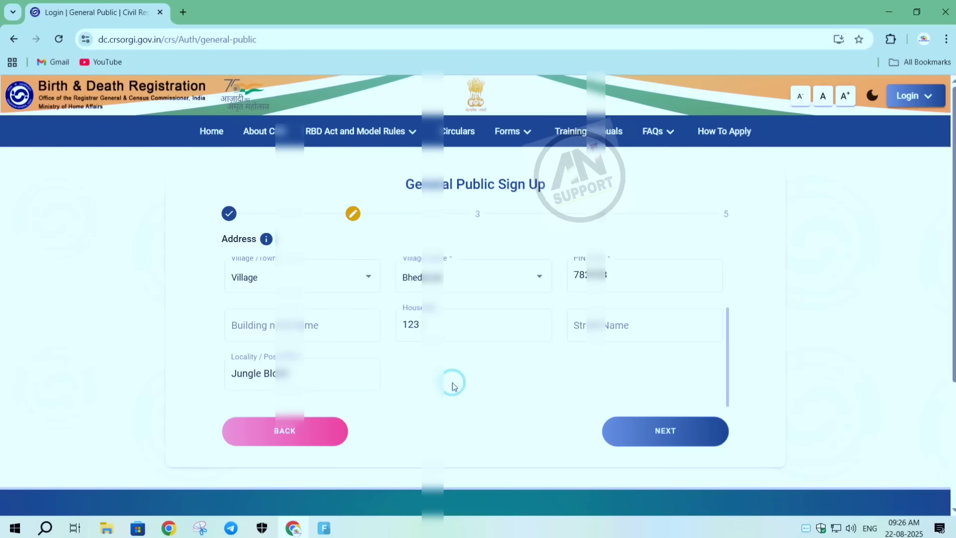
pyautogui.click(621, 431)
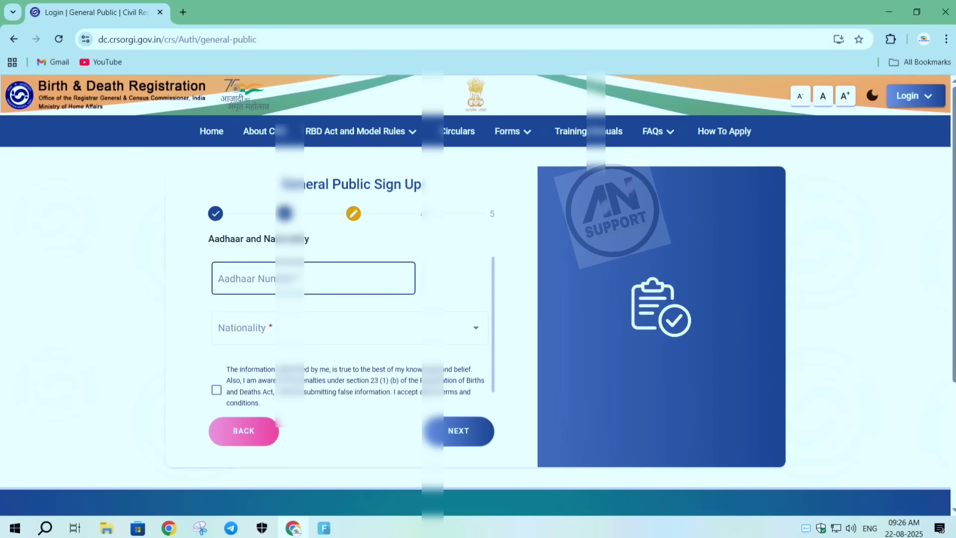
# - Enter and authenticate the Aadhaar number, set the nationality to Indian, accept the declaration and continue
pyautogui.click(285, 269)
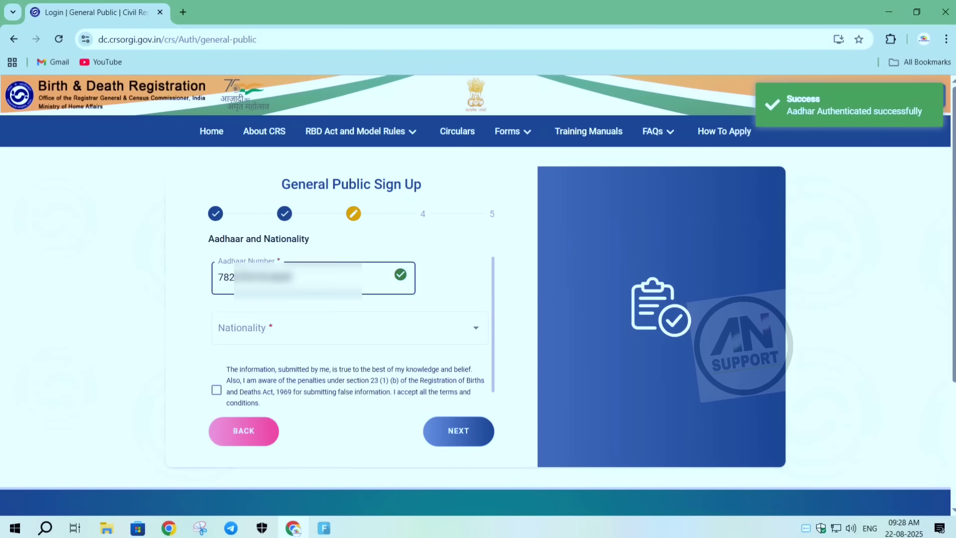
pyautogui.click(337, 330)
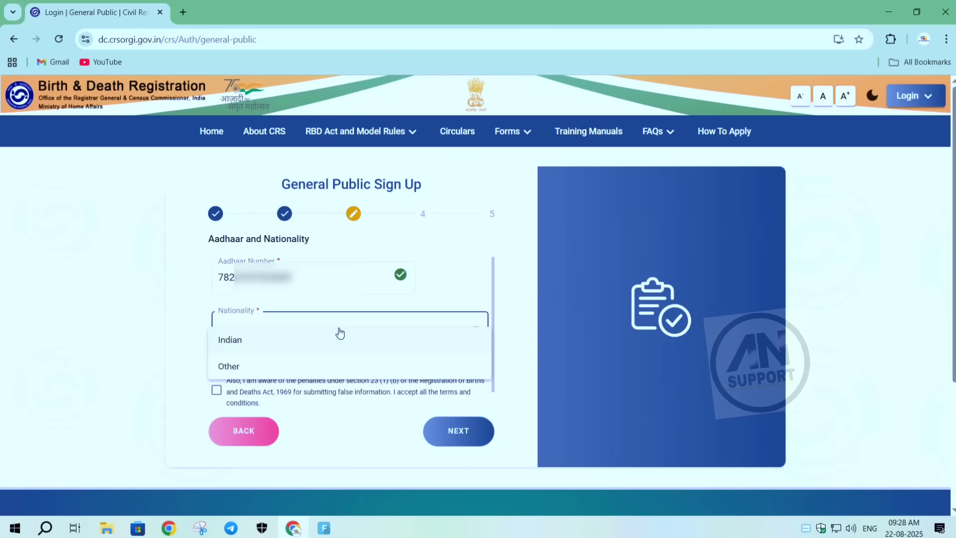
pyautogui.click(218, 346)
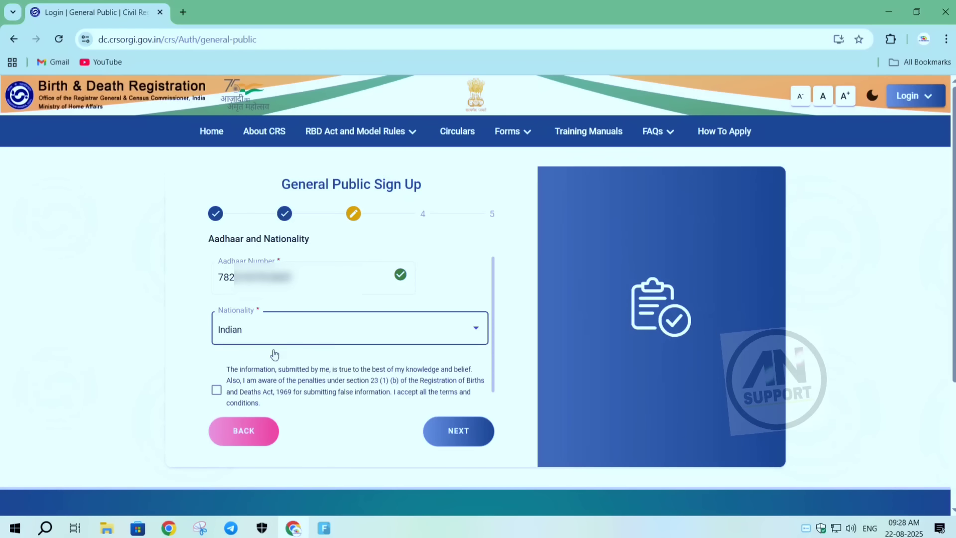
pyautogui.click(216, 391)
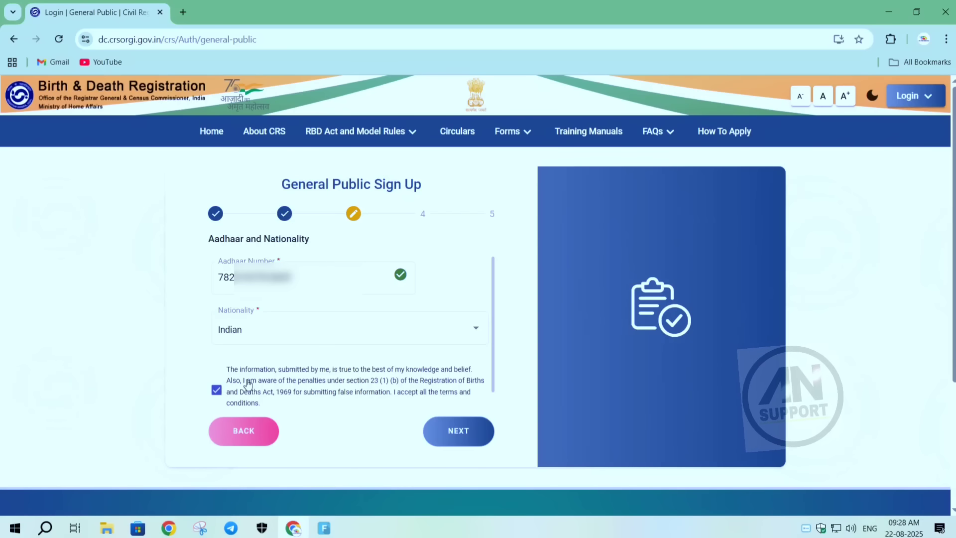
pyautogui.click(424, 428)
# - Enter the applicant's mobile number, verify it with the one-time code sent to it, and continue to the email section
pyautogui.click(253, 309)
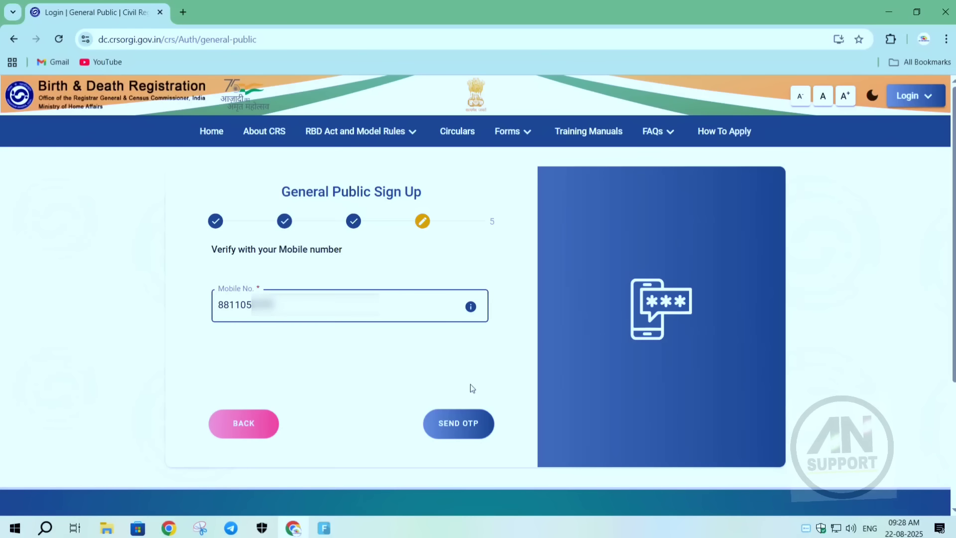
pyautogui.click(468, 432)
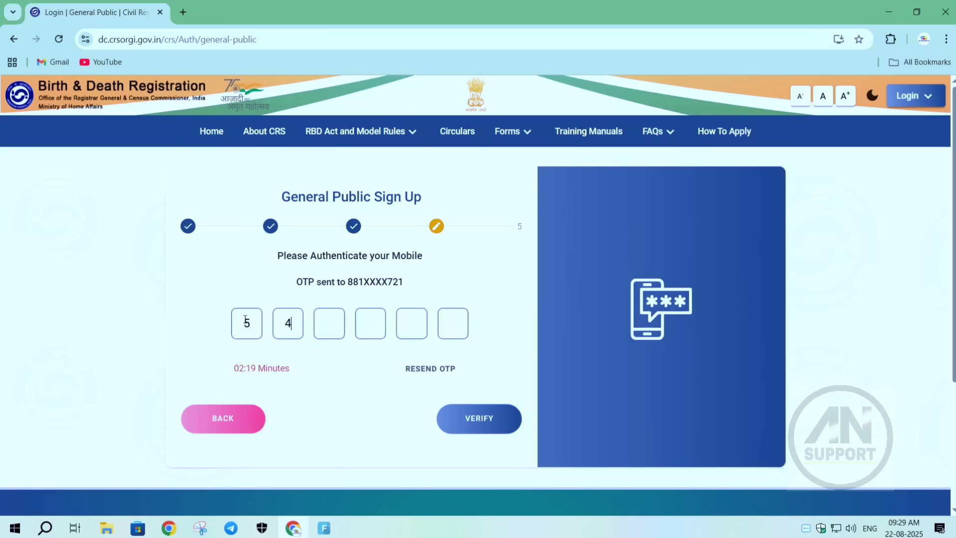
pyautogui.click(326, 378)
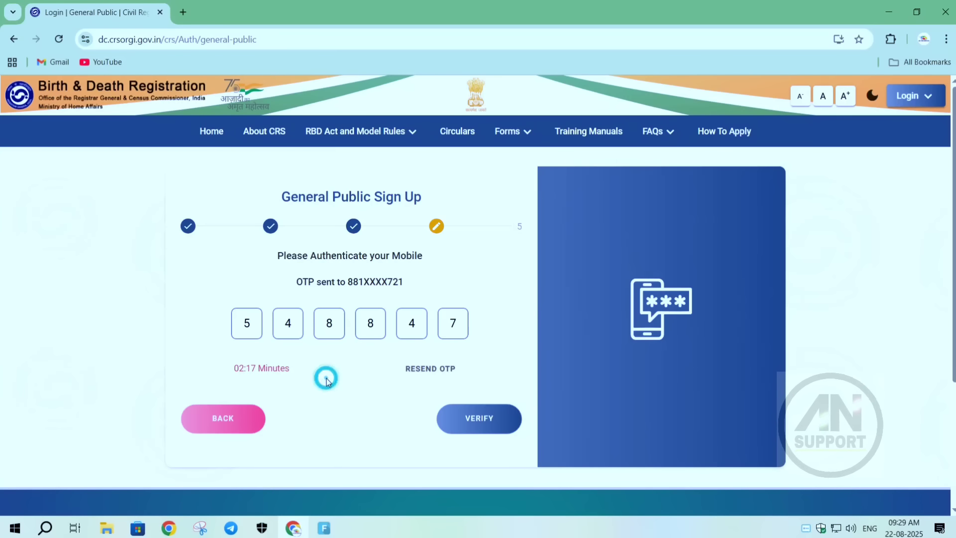
pyautogui.click(488, 410)
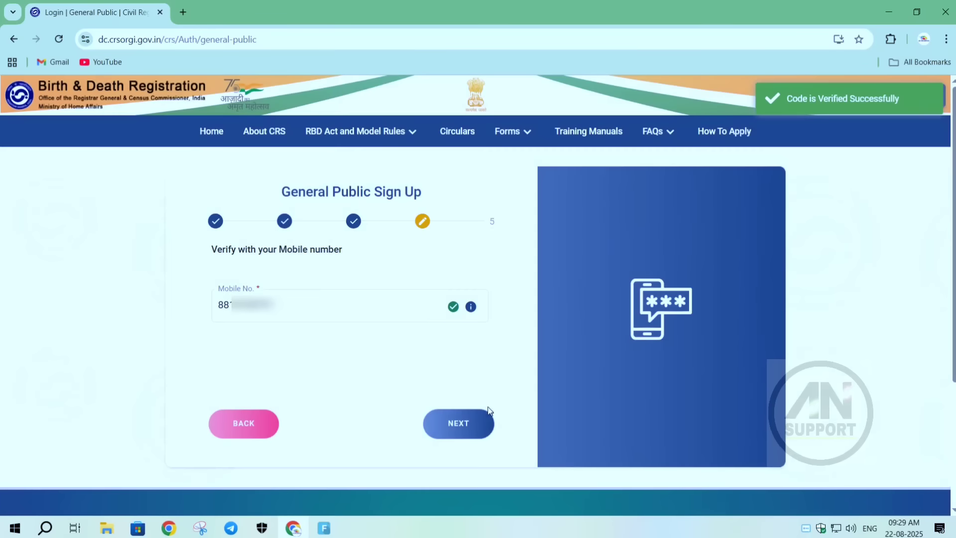
pyautogui.click(456, 421)
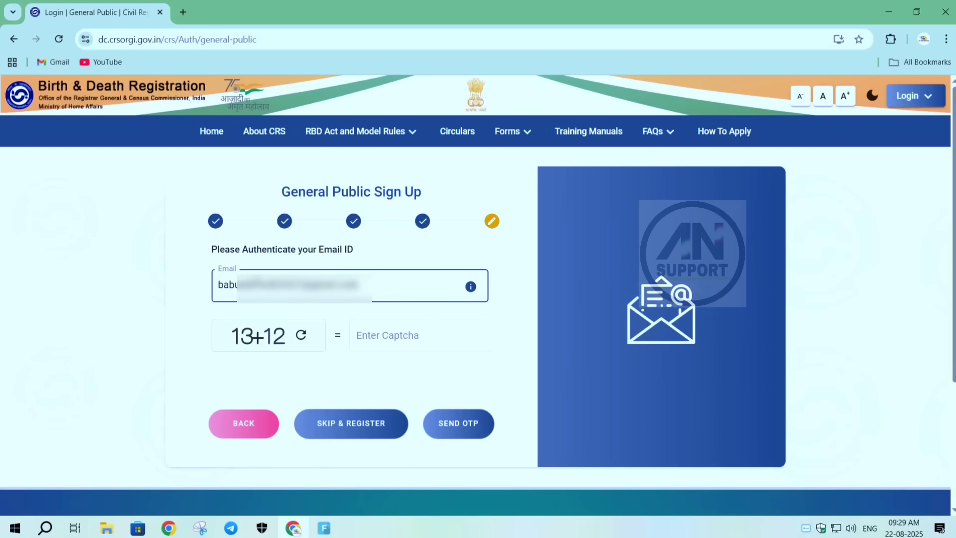
# - Solve the captcha with 25, verify the applicant's email with the one-time code sent to it, and register the account
pyautogui.click(362, 333)
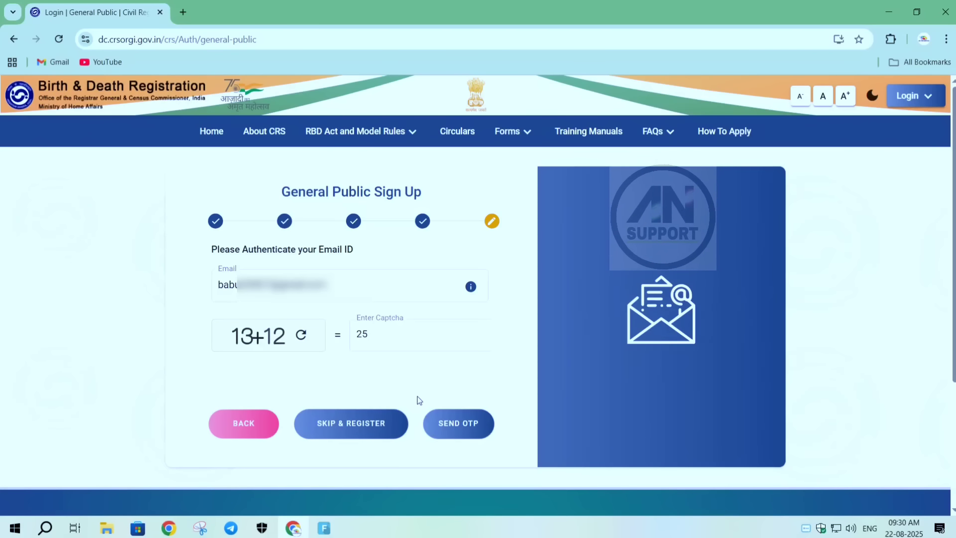
pyautogui.click(449, 426)
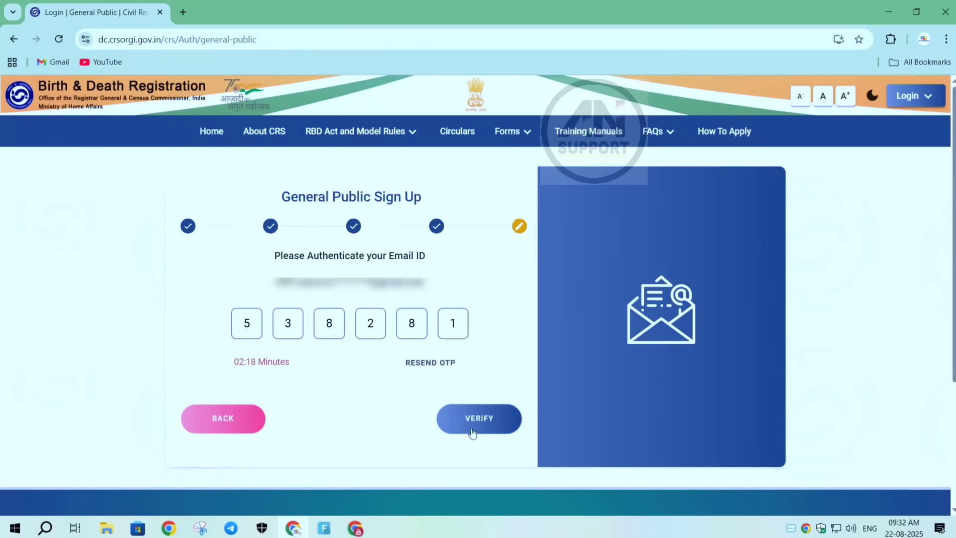
pyautogui.click(472, 420)
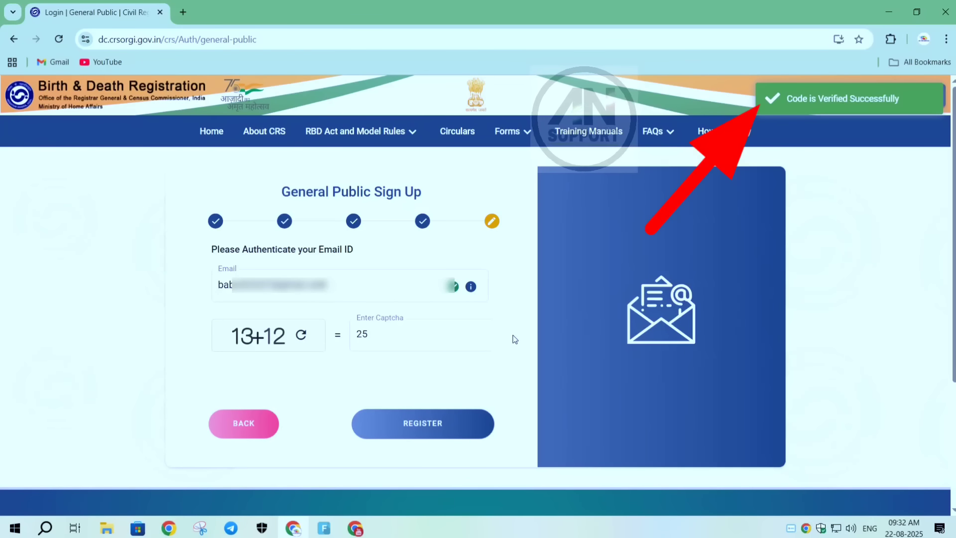
pyautogui.click(411, 428)
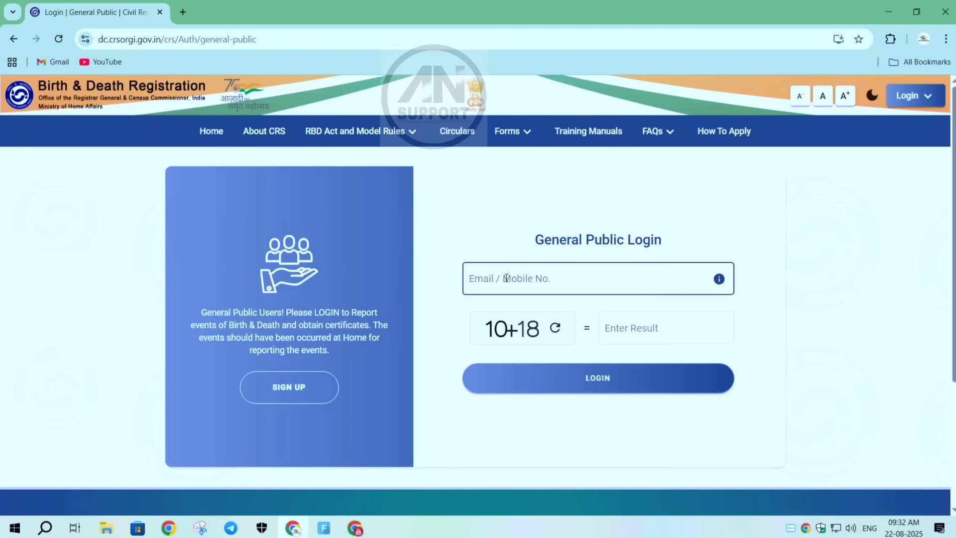
# - Enter the registered mobile number and the captcha result 28 in the General Public login, and submit it
pyautogui.write('7662')
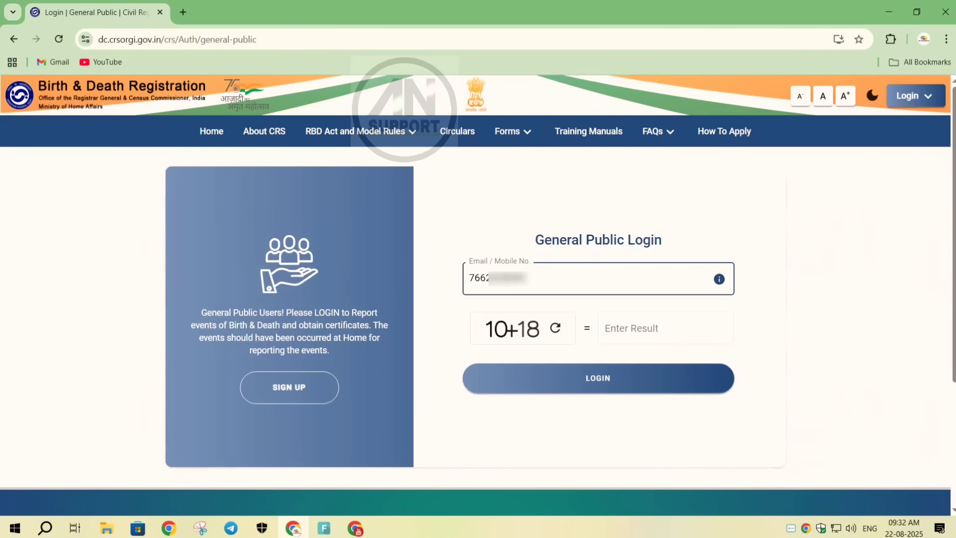
pyautogui.click(619, 327)
pyautogui.write('28')
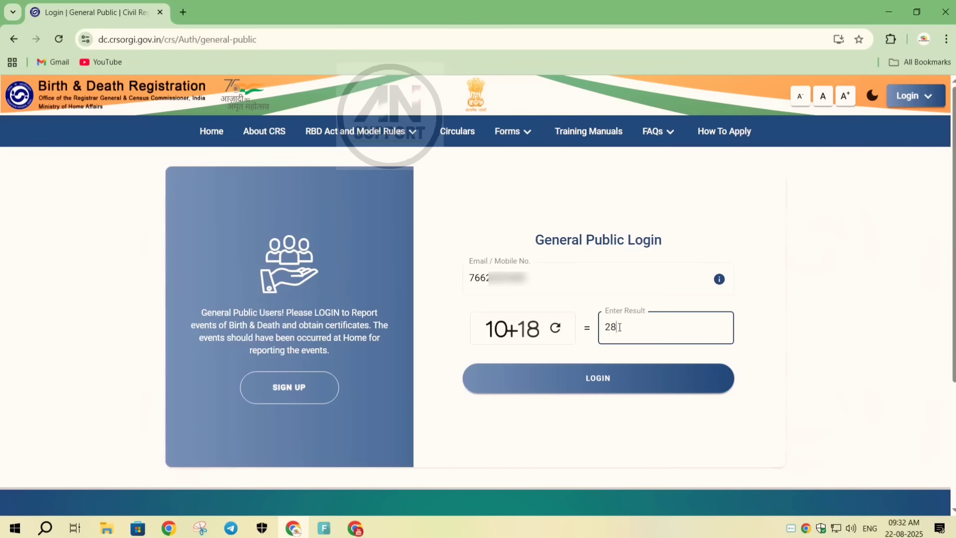
pyautogui.click(595, 383)
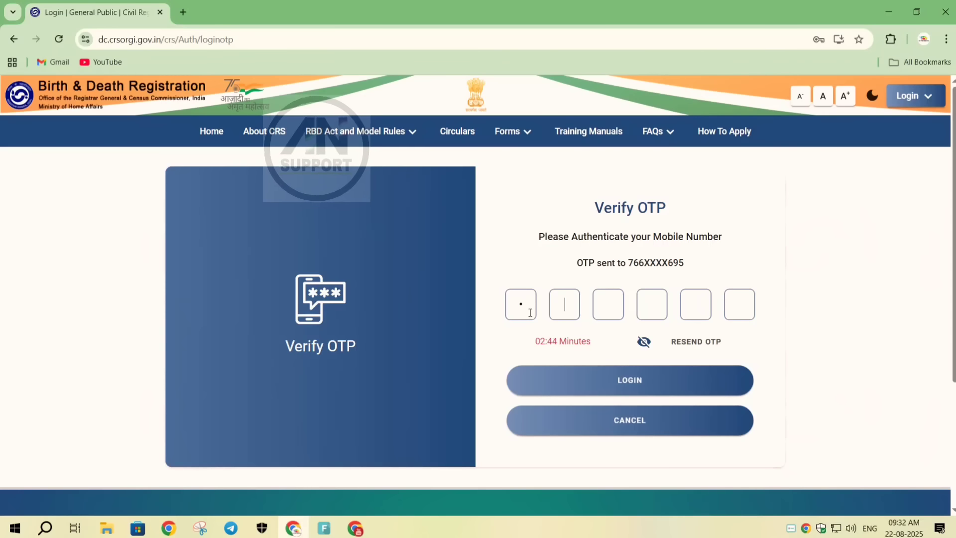
# - Enter the one-time code sent to the mobile number and log in to the General Public dashboard
pyautogui.write('11')
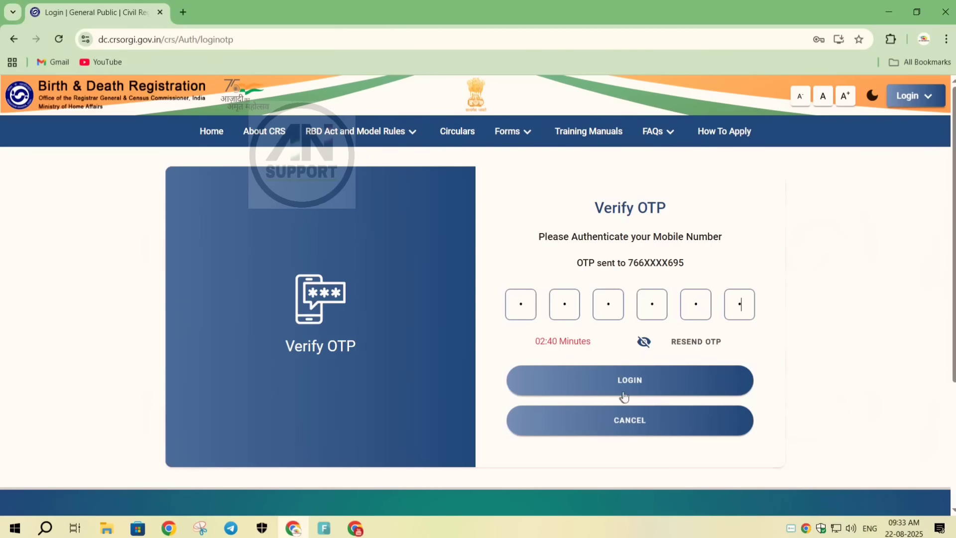
pyautogui.click(627, 392)
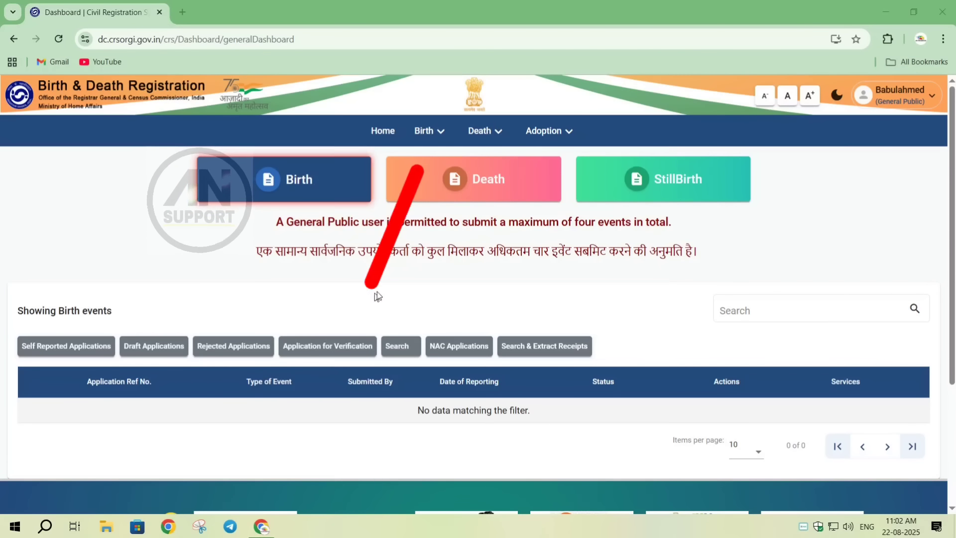
# - Start an Add Old Birth Event application and set the state where the birth occurred to Assam
pyautogui.click(440, 130)
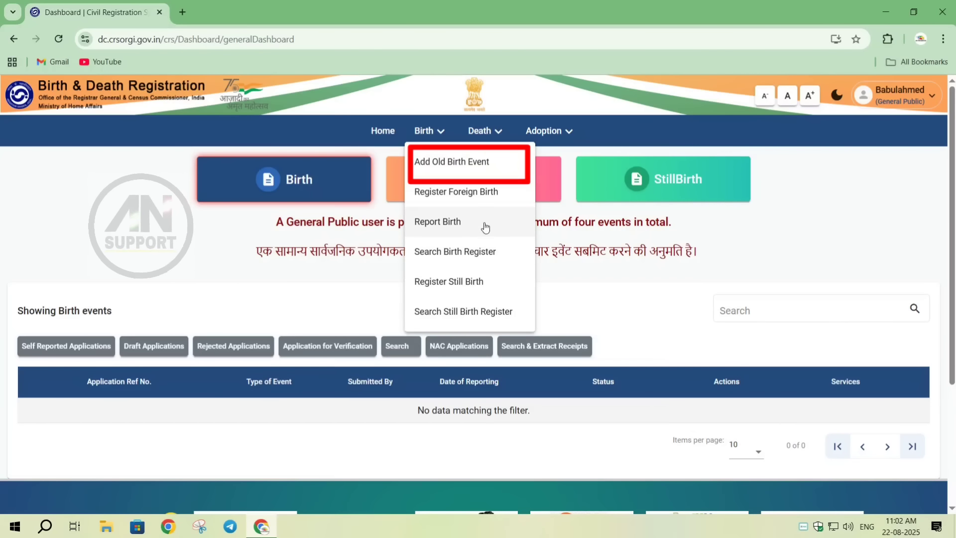
pyautogui.click(486, 163)
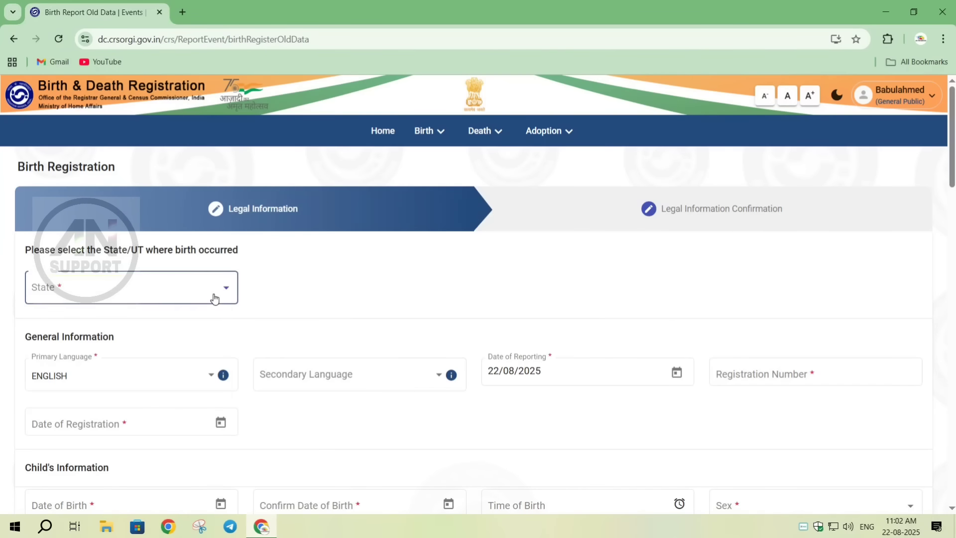
pyautogui.click(214, 298)
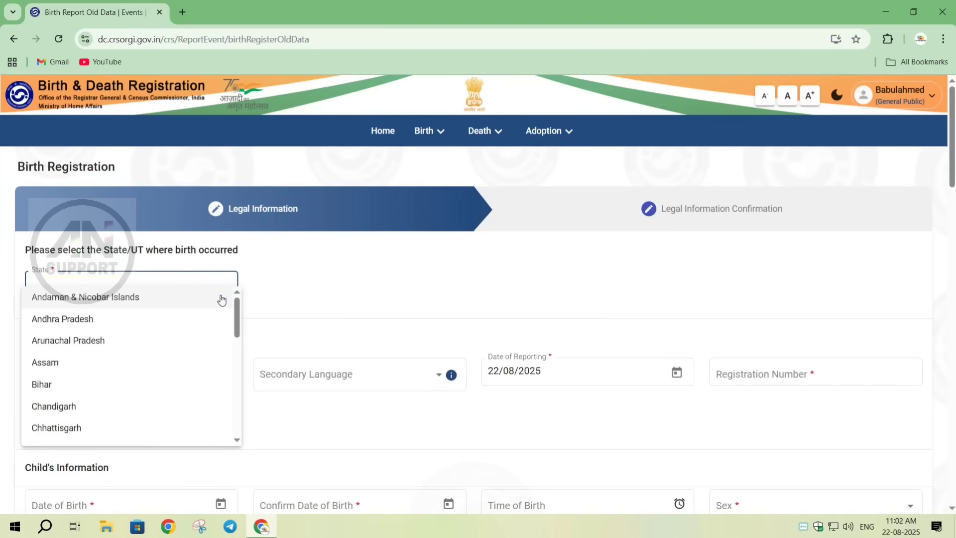
pyautogui.click(74, 362)
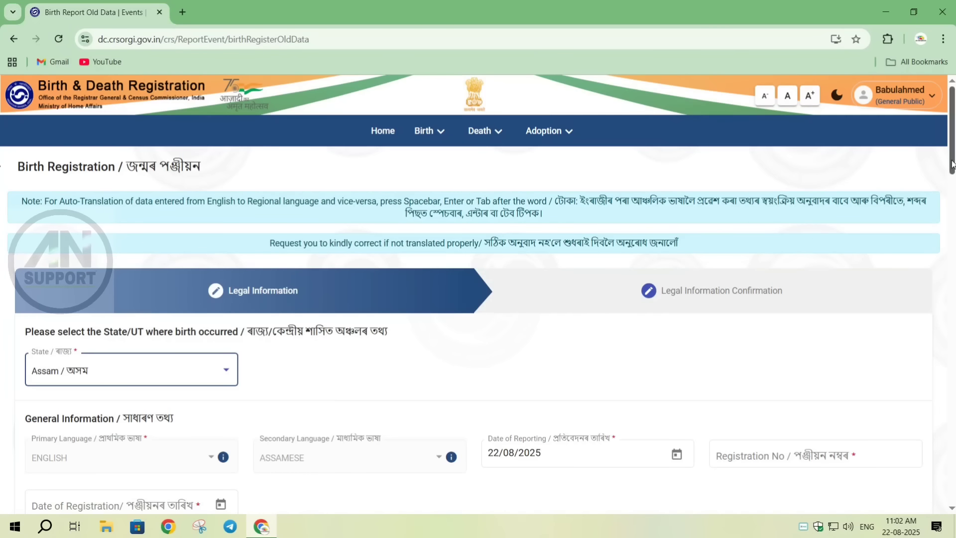
# - Enter the registration number from the old birth certificate in the General Information section
pyautogui.moveTo(952, 160); pyautogui.dragTo(953, 170)
pyautogui.scroll(-3, 2, 175)
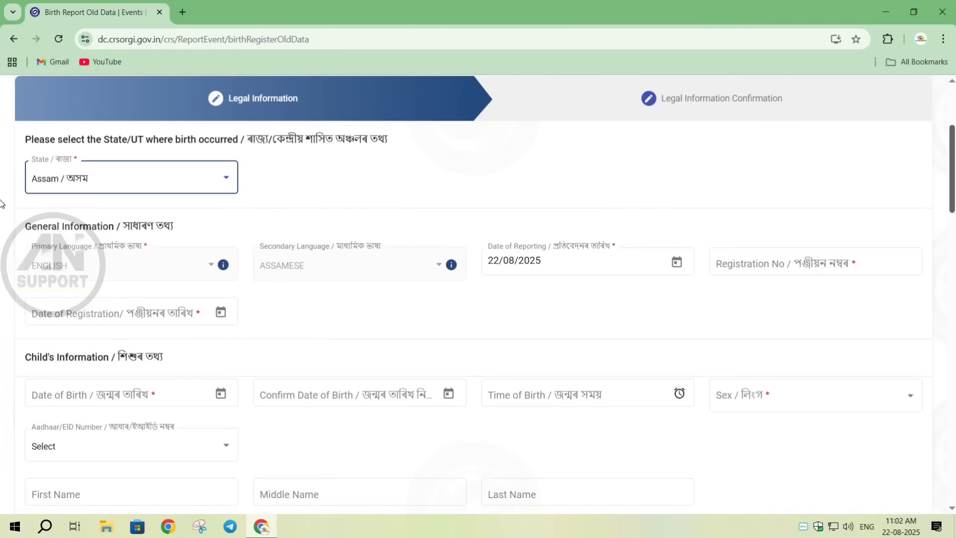
pyautogui.click(728, 269)
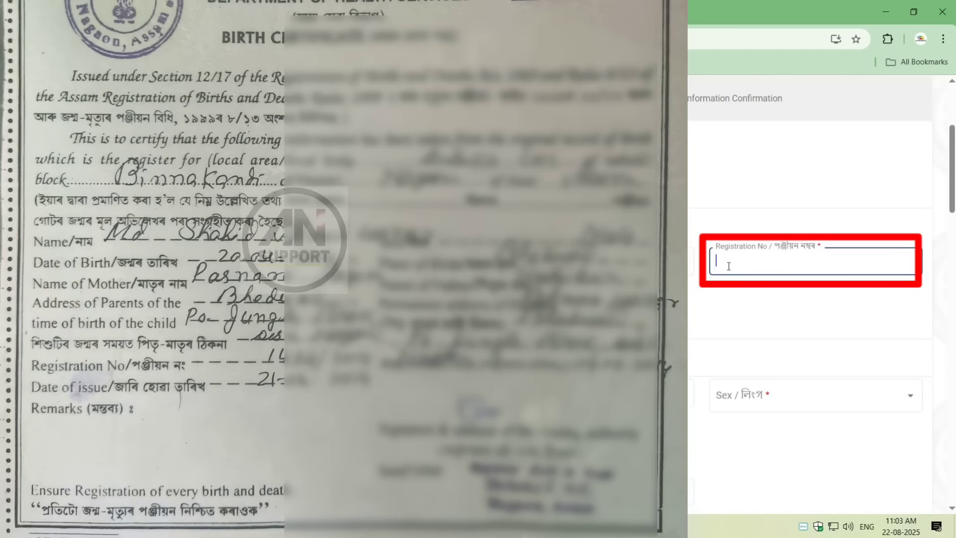
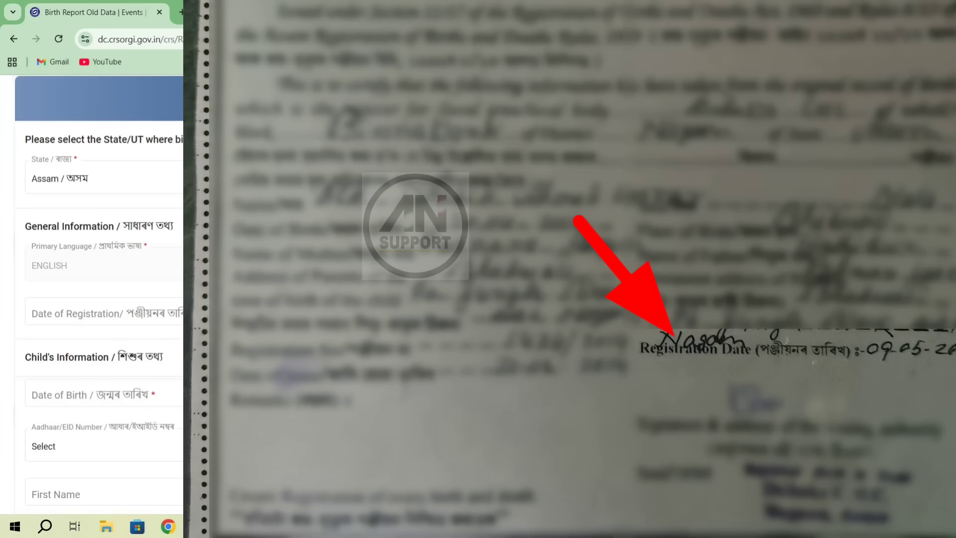
# - Set the date of registration to 22/08/2025
pyautogui.click(249, 312)
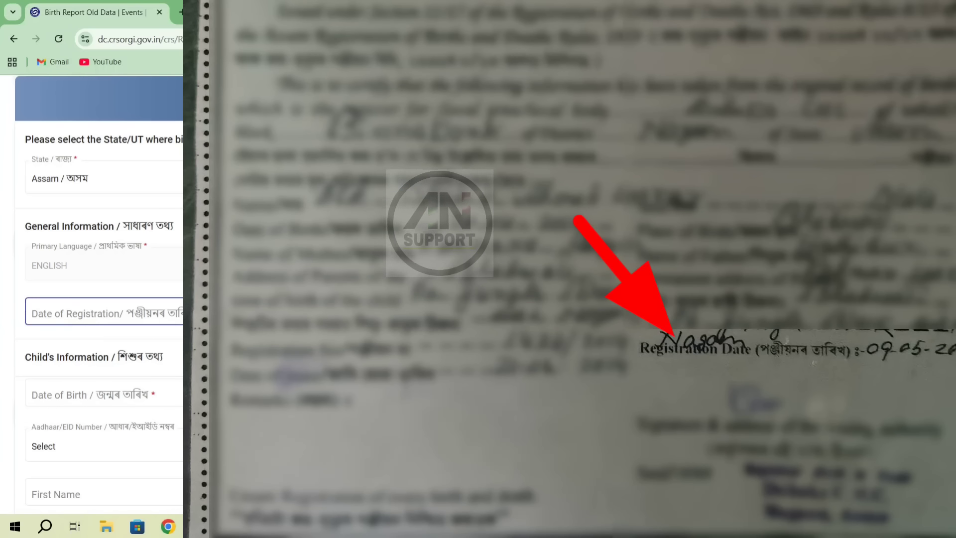
pyautogui.click(220, 312)
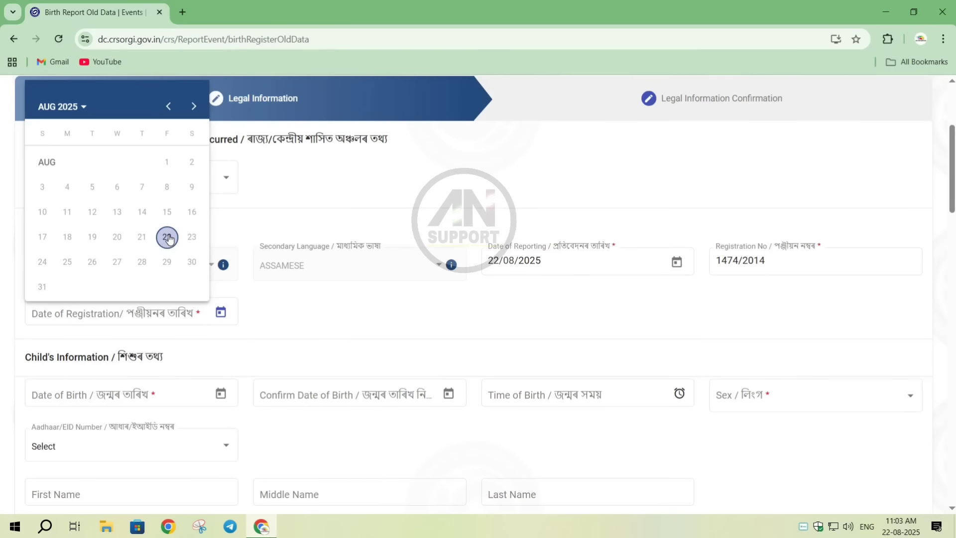
pyautogui.click(168, 238)
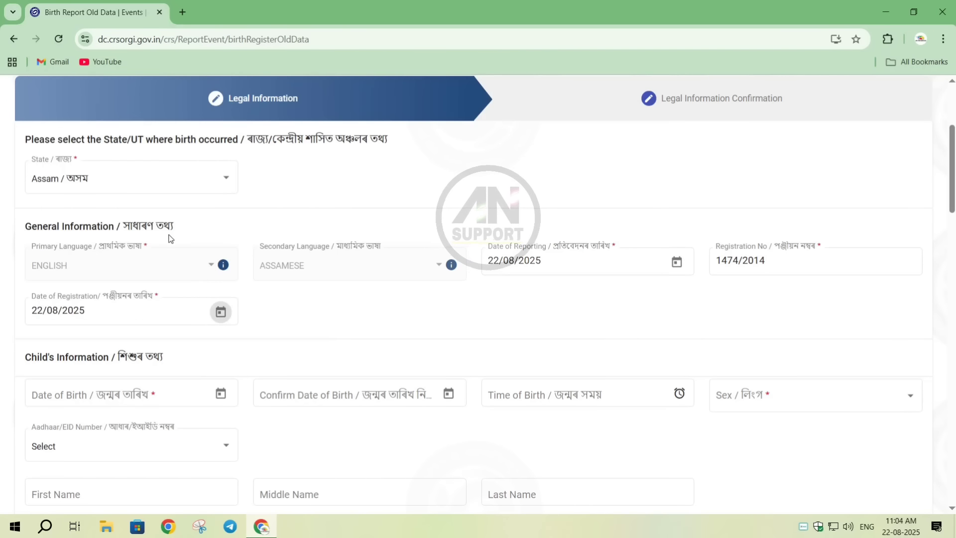
pyautogui.click(221, 312)
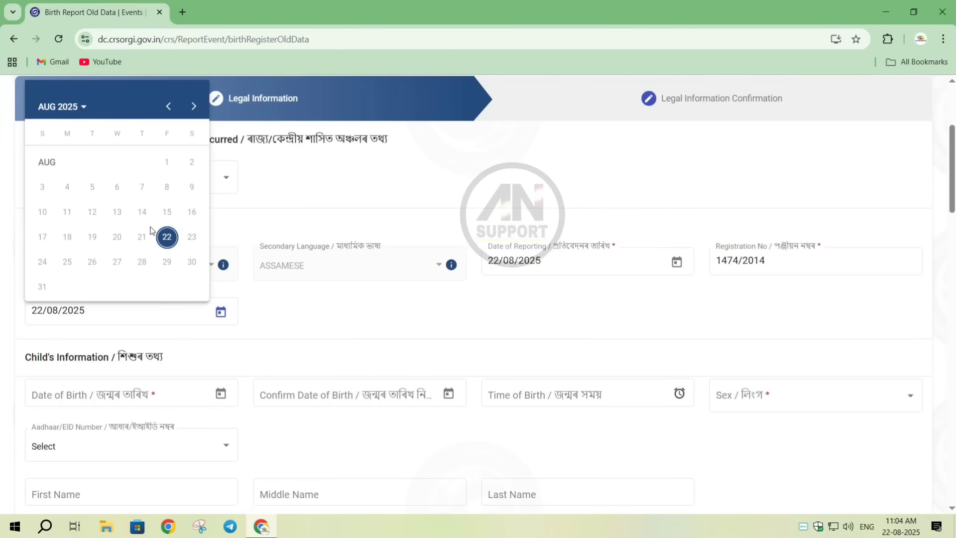
pyautogui.click(167, 237)
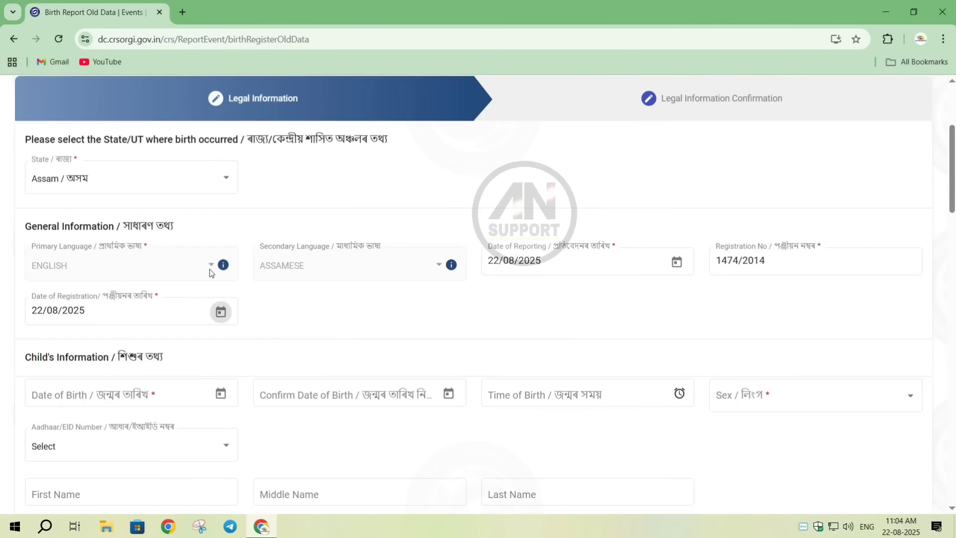
# - Set the child's date of birth by choosing its year, month and day as given on the birth certificate
pyautogui.click(70, 398)
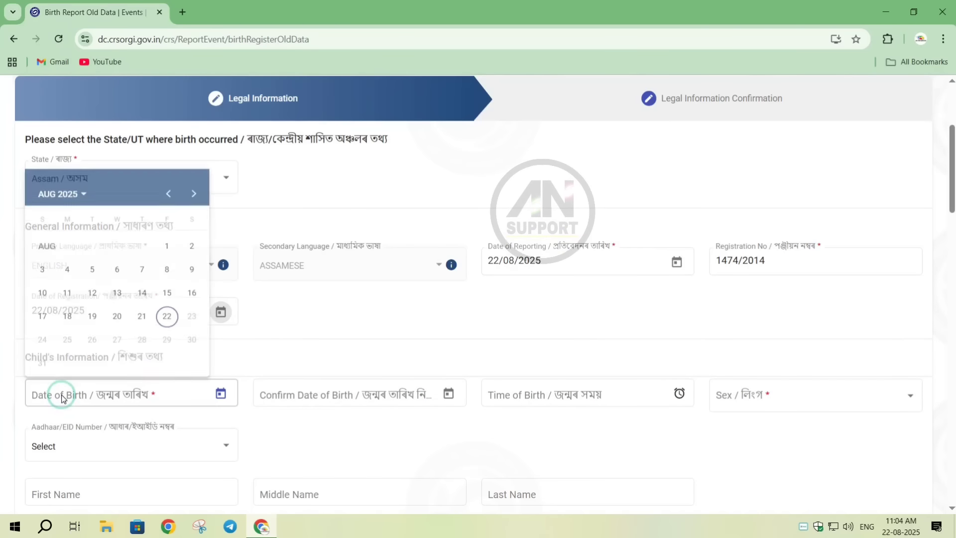
pyautogui.click(76, 182)
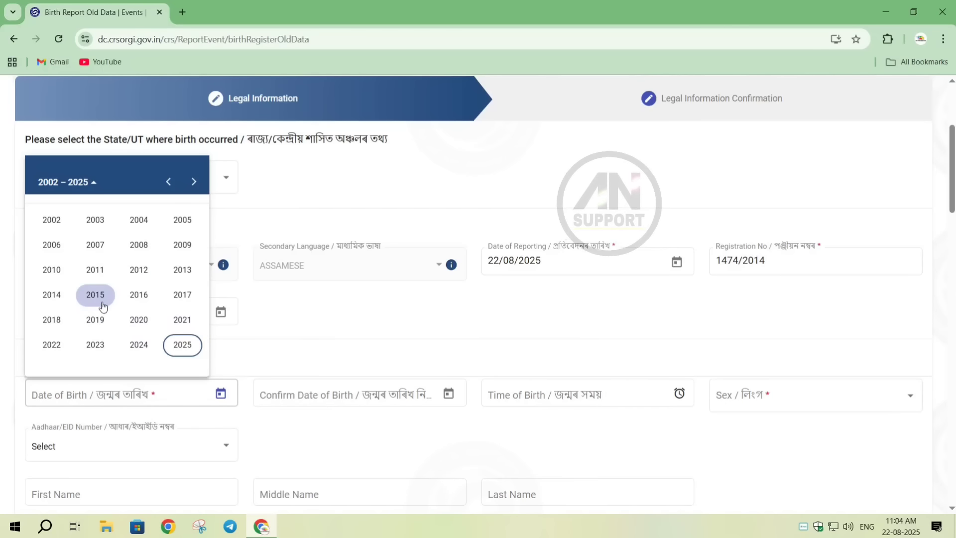
pyautogui.click(55, 296)
pyautogui.click(179, 247)
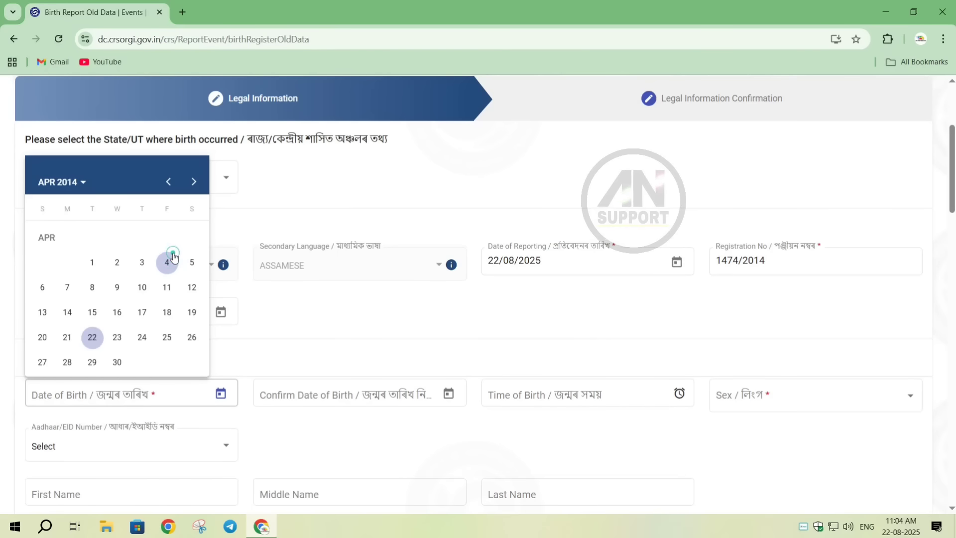
pyautogui.click(42, 337)
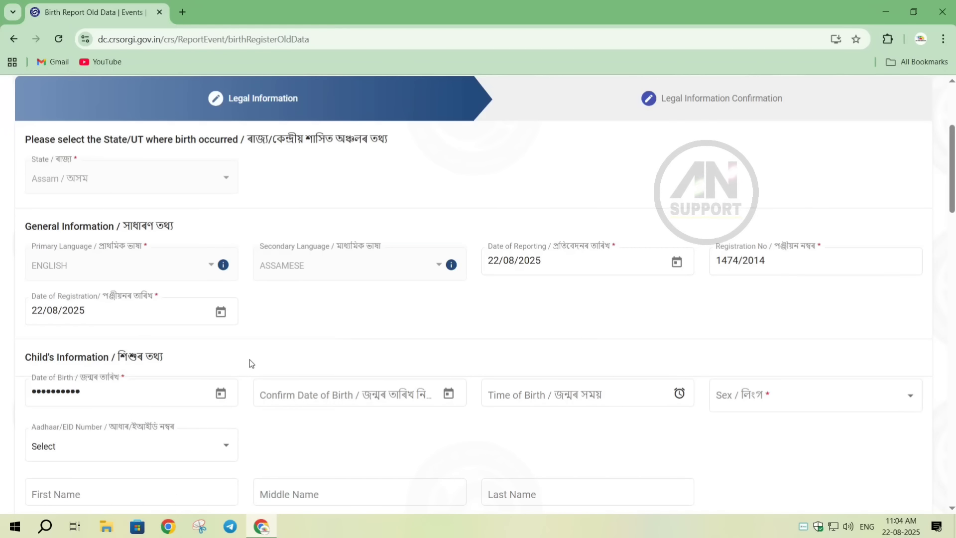
# - Select the same date of birth again in the child's date of birth confirmation
pyautogui.click(448, 394)
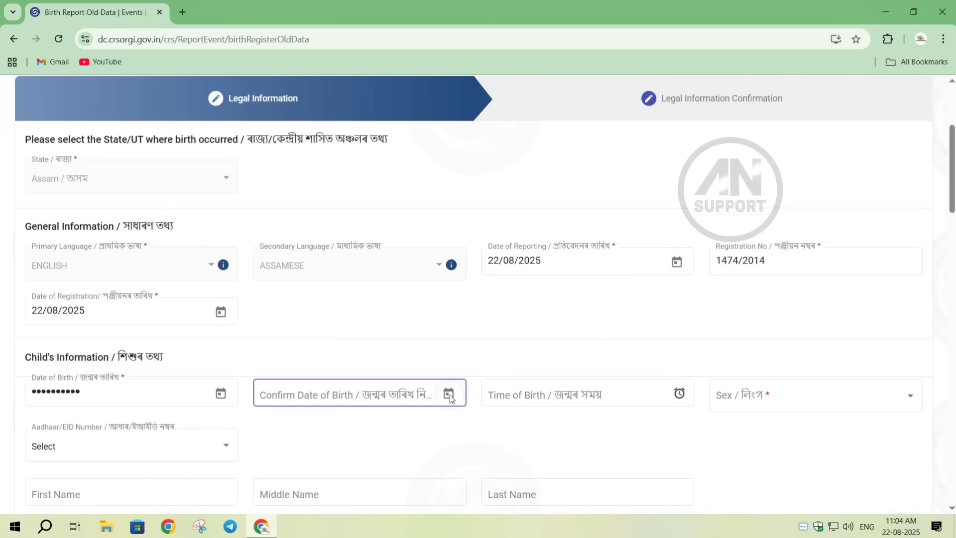
pyautogui.click(303, 183)
pyautogui.click(289, 296)
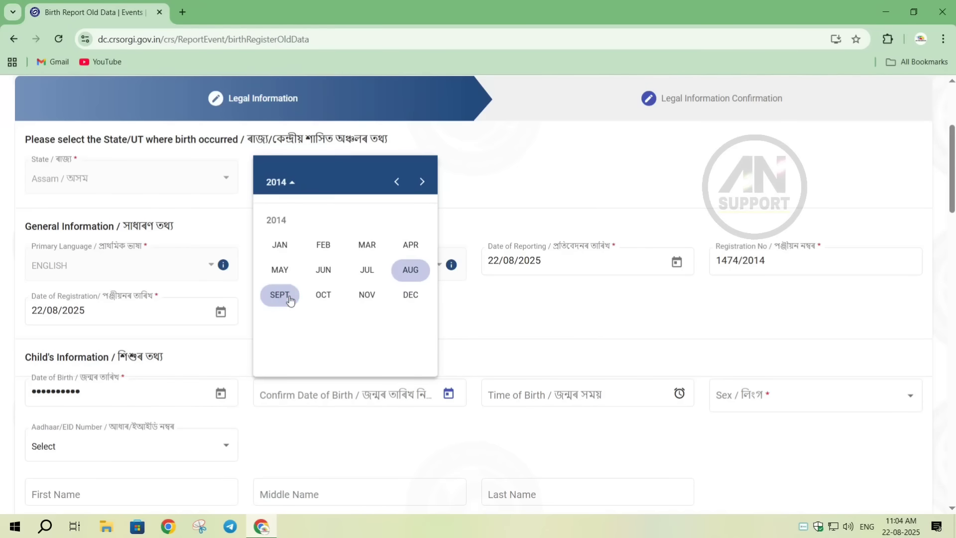
pyautogui.click(410, 244)
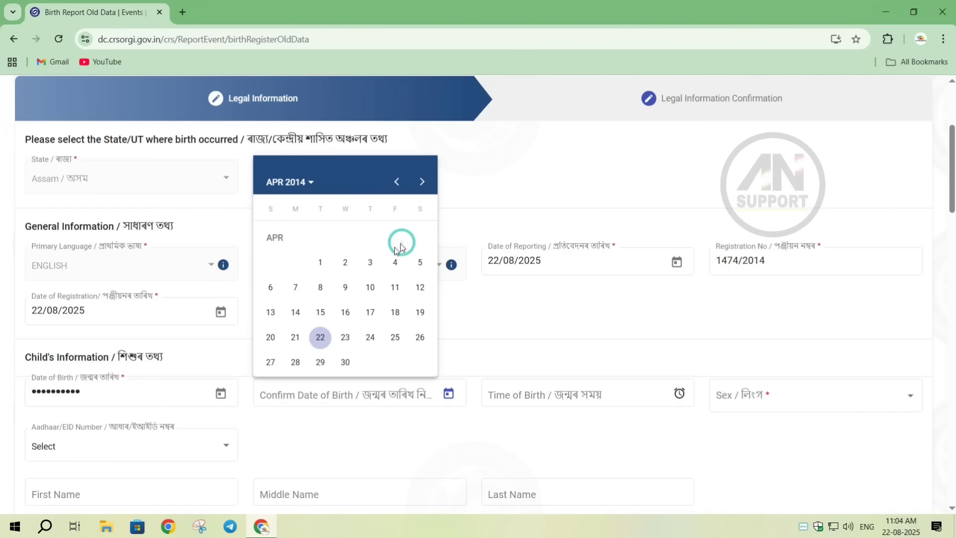
pyautogui.click(267, 335)
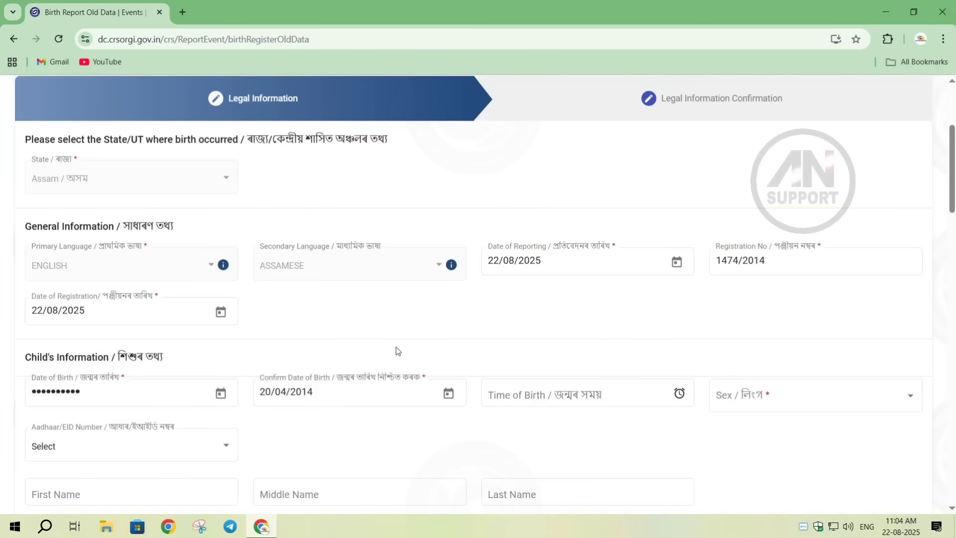
# - Leave the time of birth blank and set the child's sex to Male
pyautogui.click(561, 393)
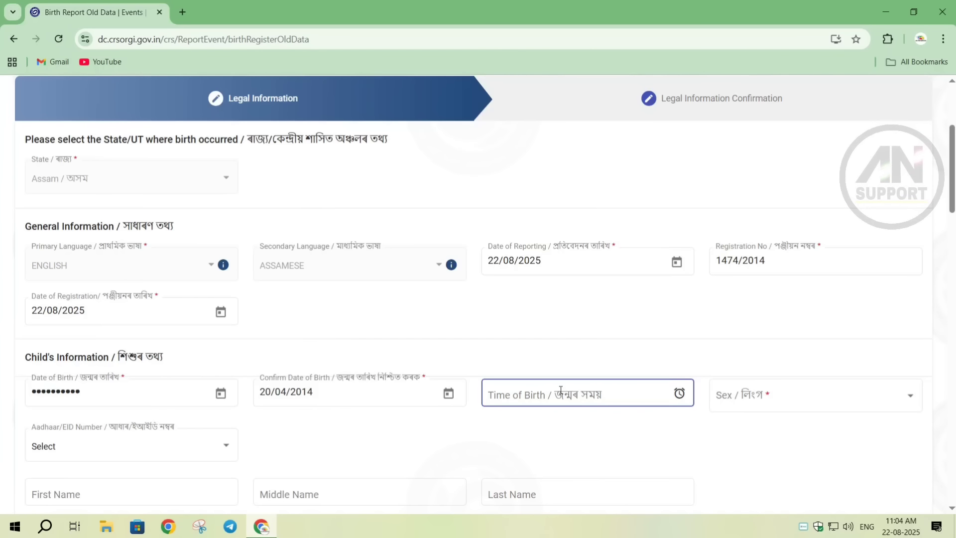
pyautogui.click(746, 396)
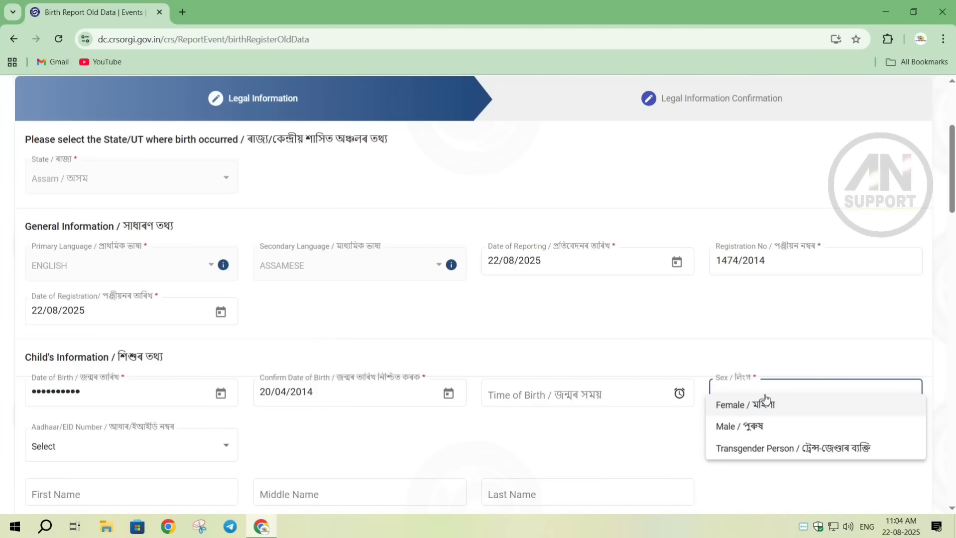
pyautogui.click(738, 427)
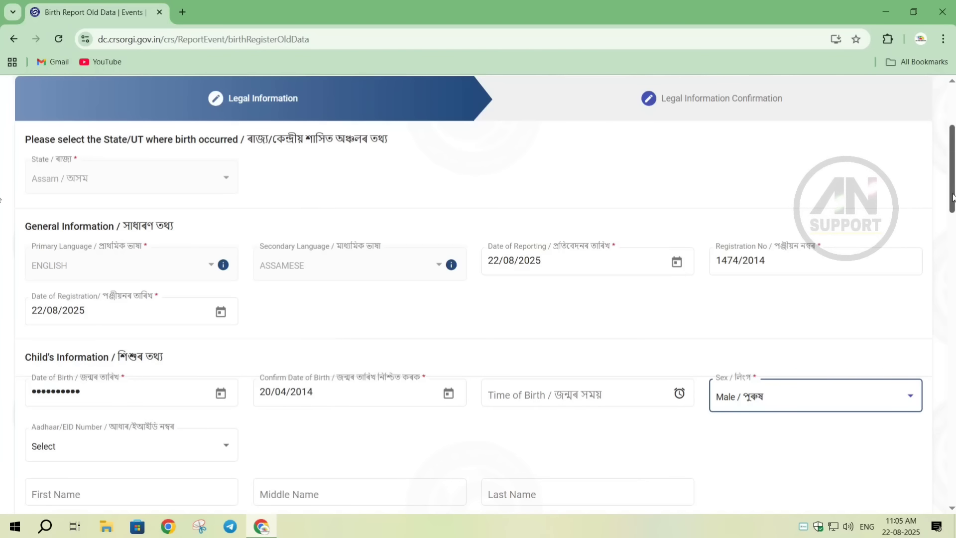
# - Choose Aadhaar as the child's ID type and enter the child's Aadhaar number
pyautogui.moveTo(952, 197); pyautogui.dragTo(952, 249)
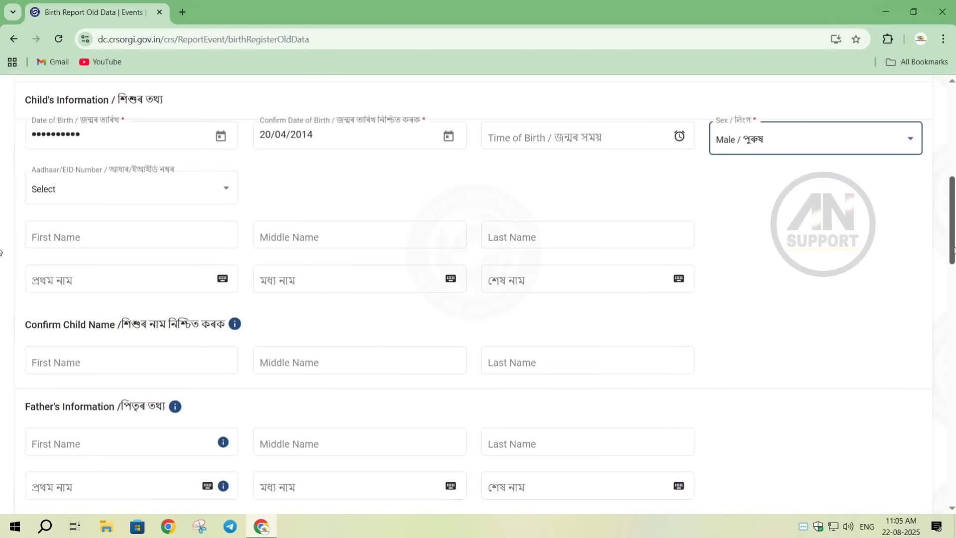
pyautogui.moveTo(952, 247)
pyautogui.mouseDown()
pyautogui.moveTo(952, 262)
pyautogui.moveTo(953, 249)
pyautogui.mouseUp()
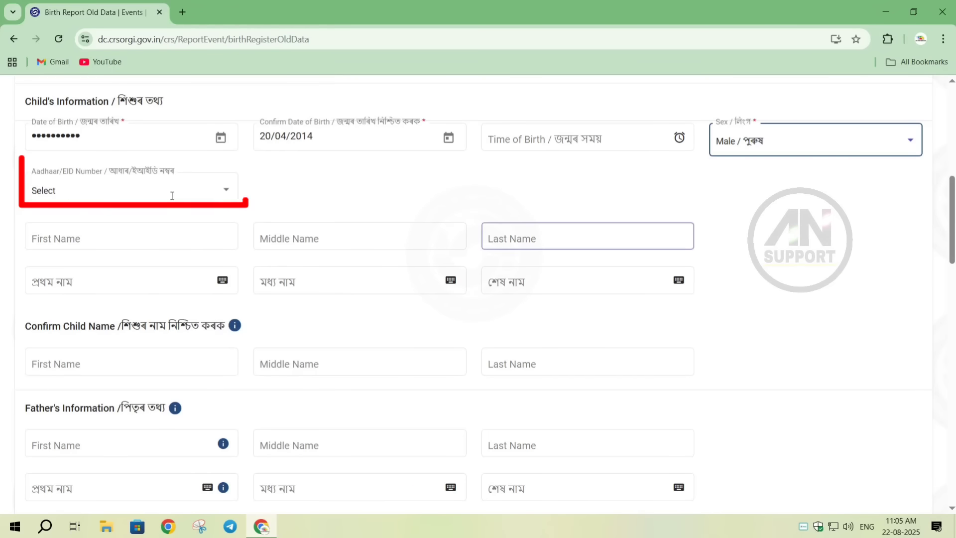
pyautogui.click(192, 188)
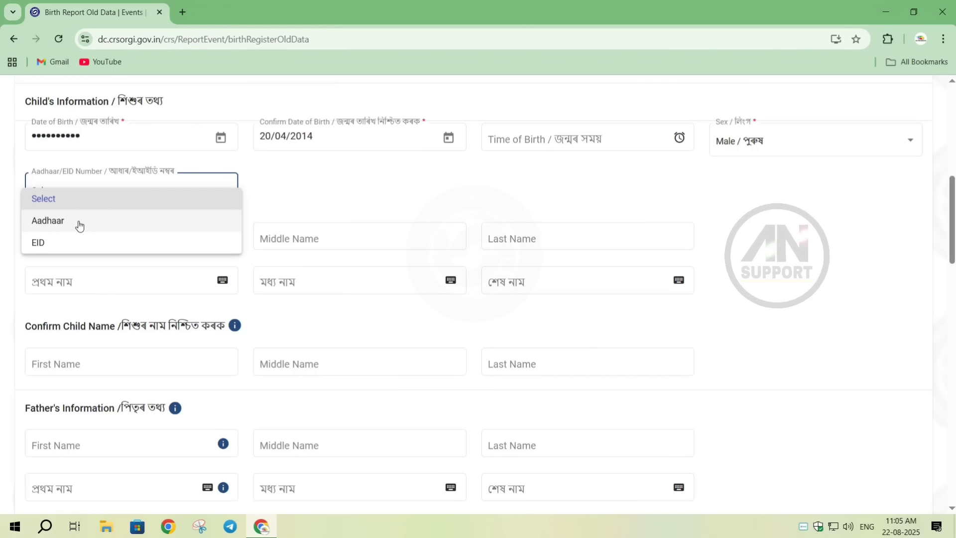
pyautogui.click(79, 225)
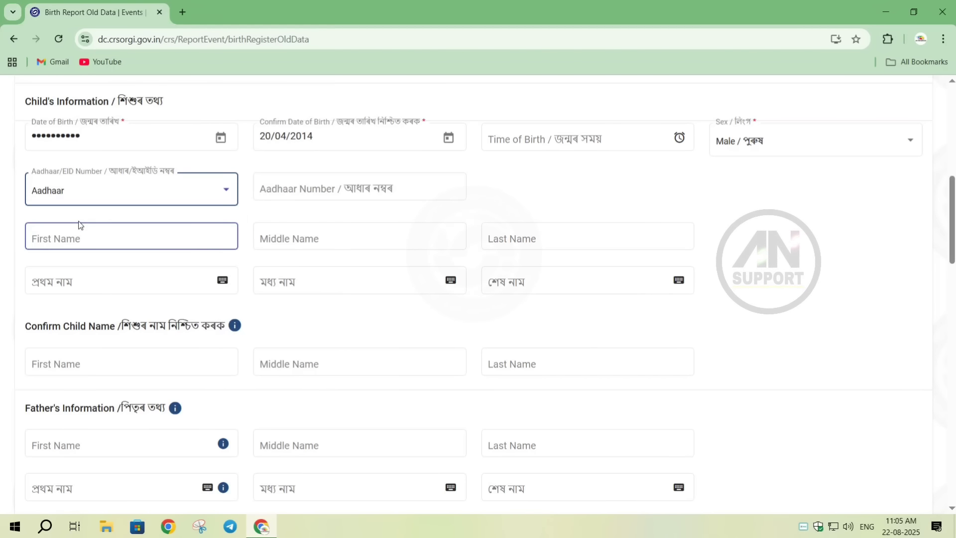
pyautogui.click(274, 188)
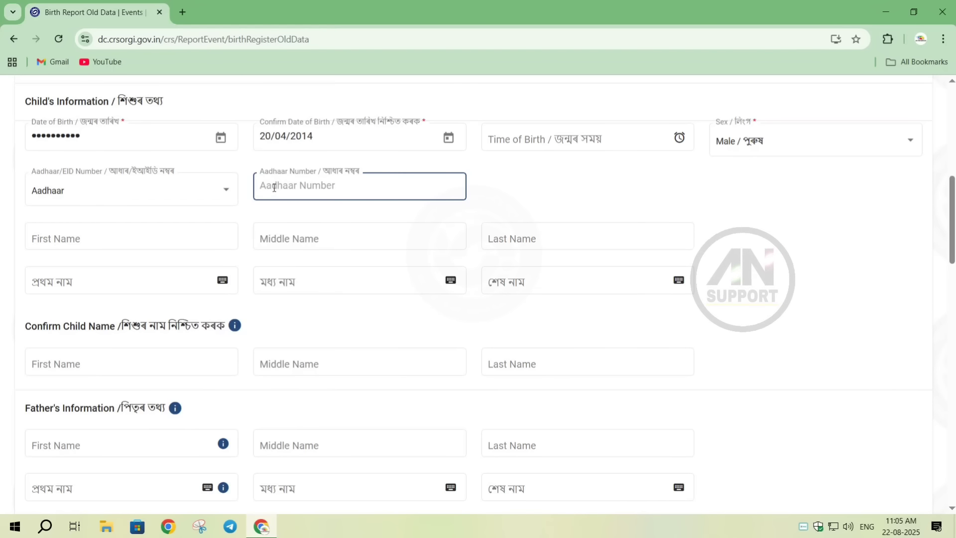
pyautogui.write('8418-90')
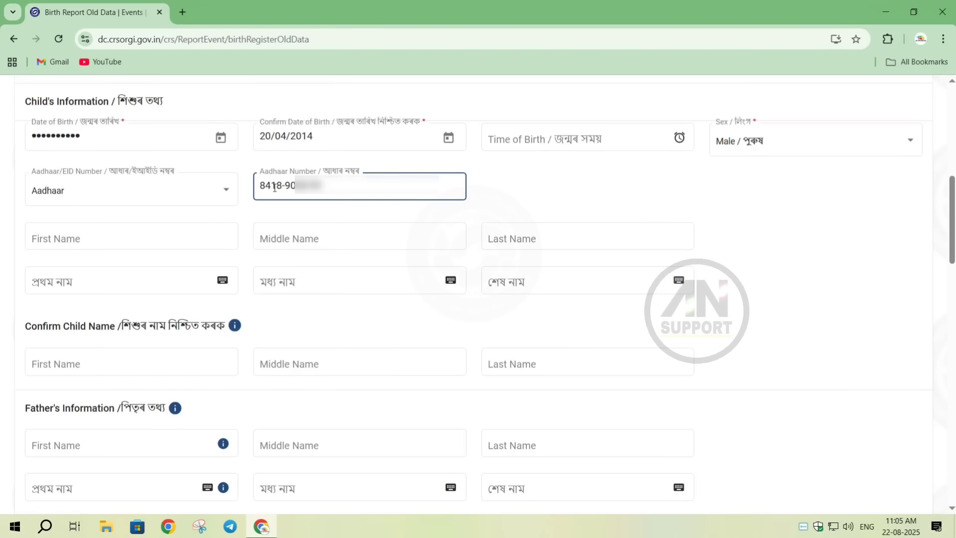
pyautogui.click(474, 185)
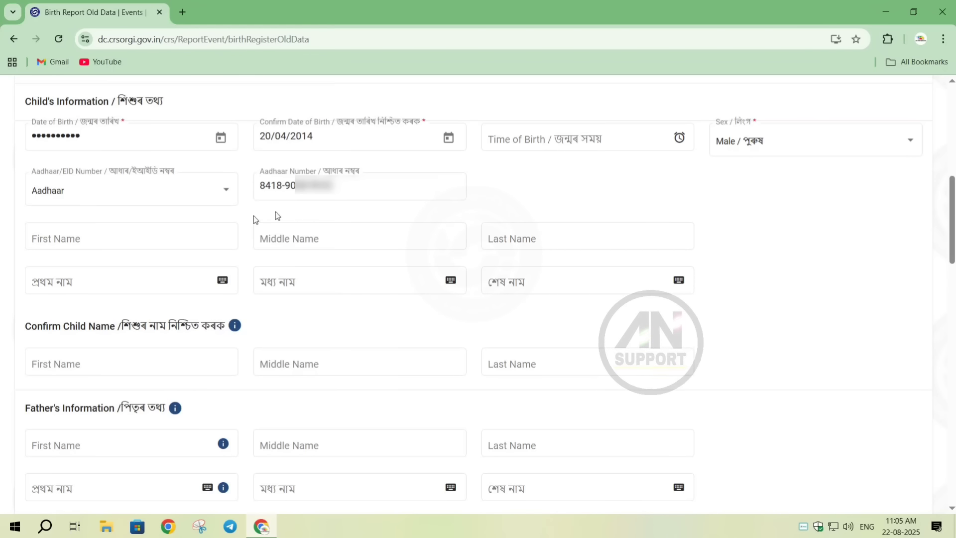
# - Enter the child's first, middle and last names in English in the Child's Information section
pyautogui.click(103, 234)
pyautogui.click(103, 234)
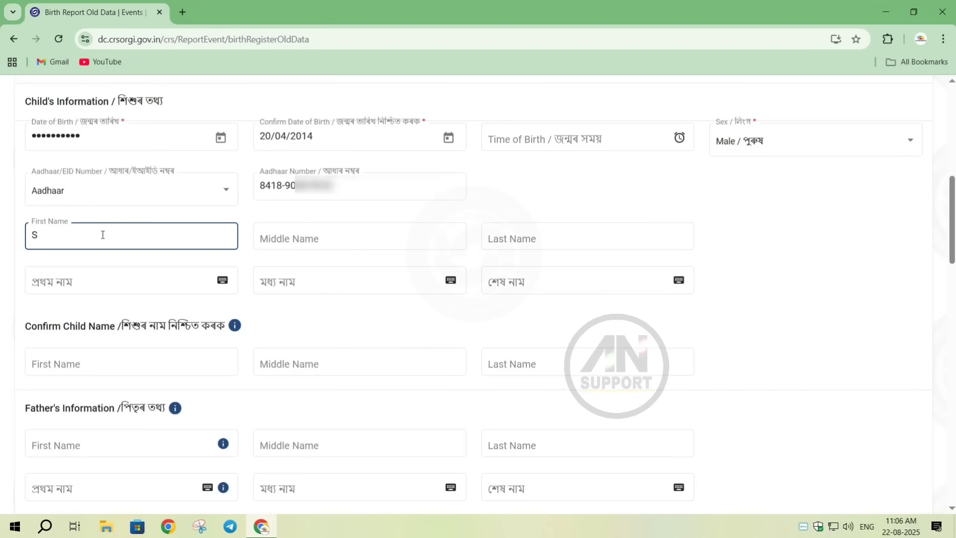
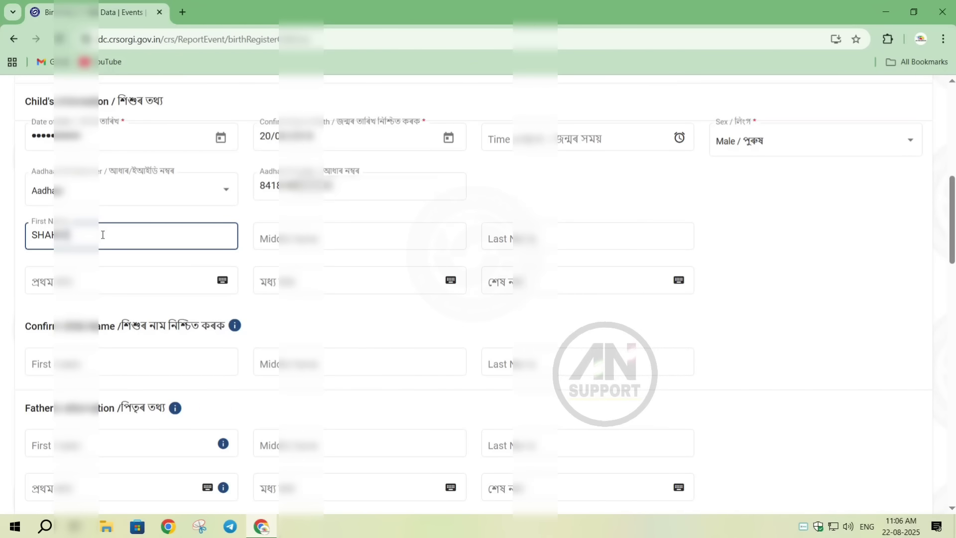
pyautogui.click(284, 237)
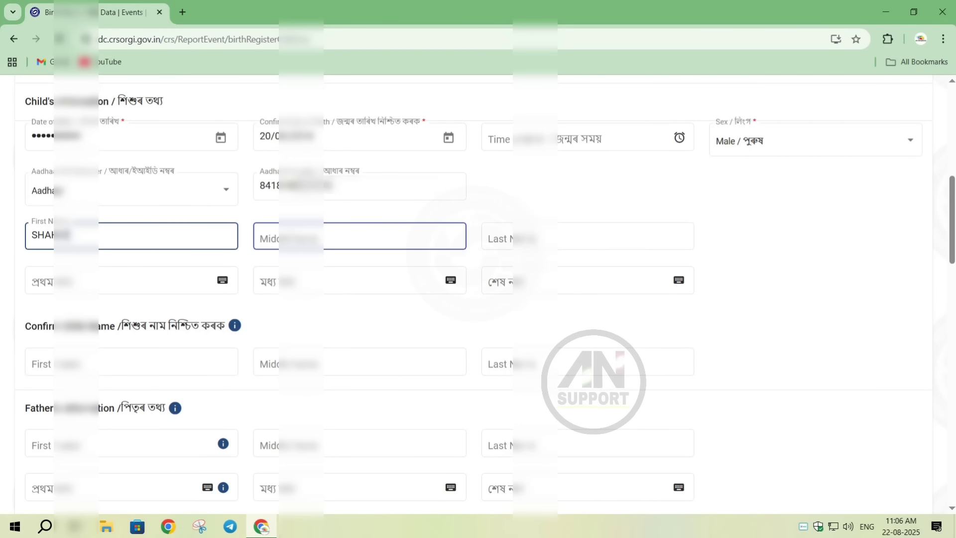
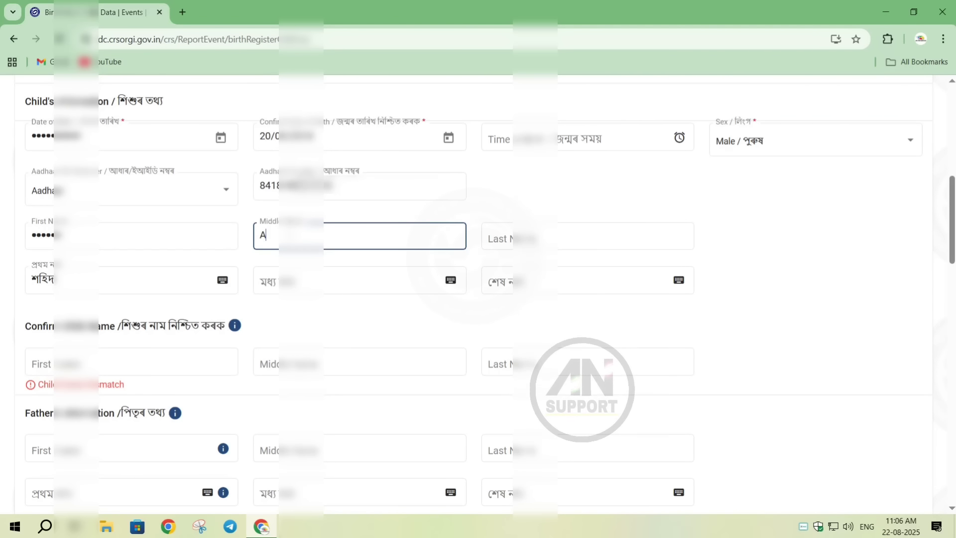
pyautogui.click(498, 235)
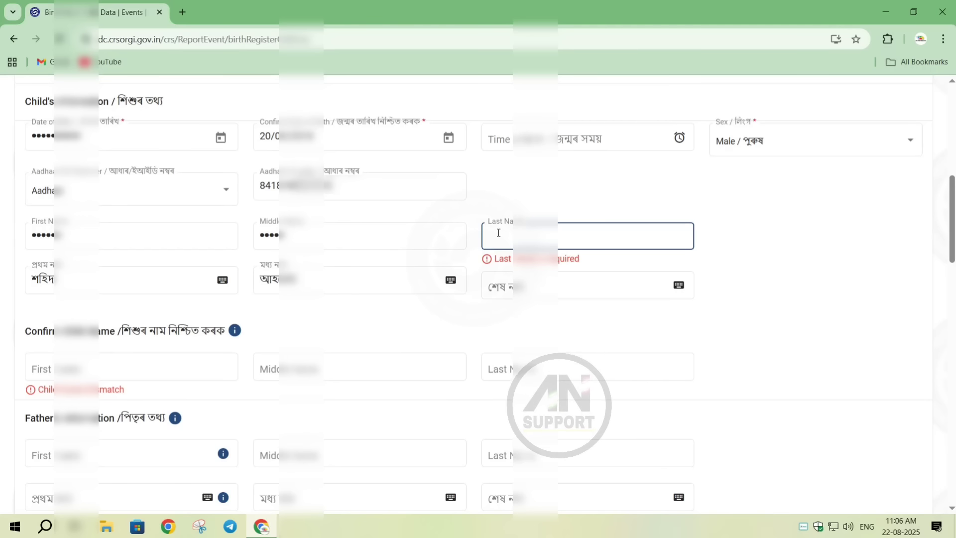
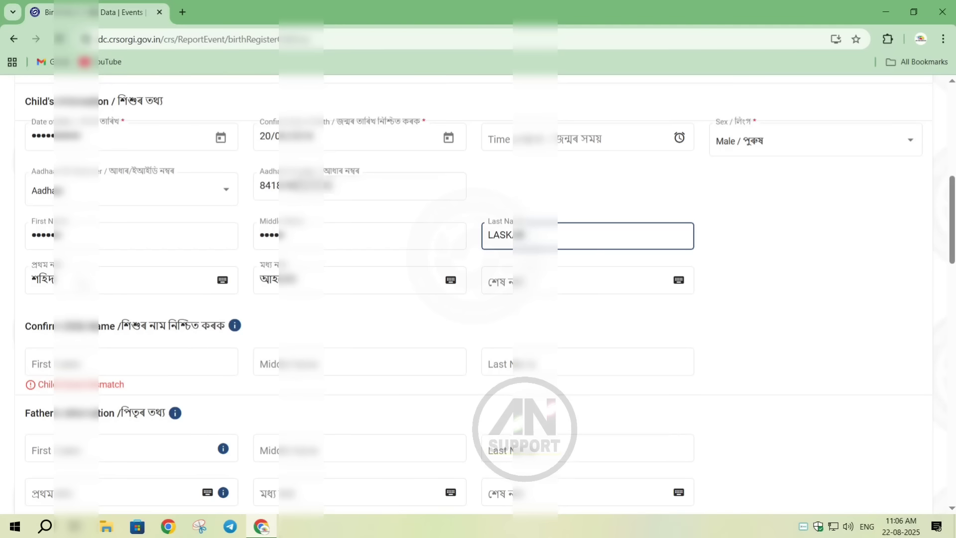
# - Correct the child's Assamese first name by inserting the vowel sign া after its first letter with the on-screen Assamese keyboard
pyautogui.click(41, 279)
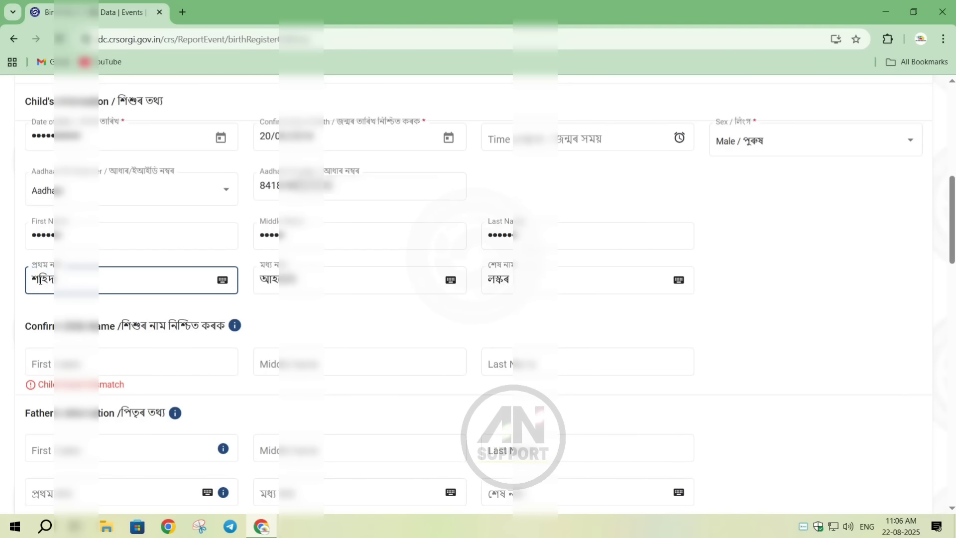
pyautogui.click(222, 280)
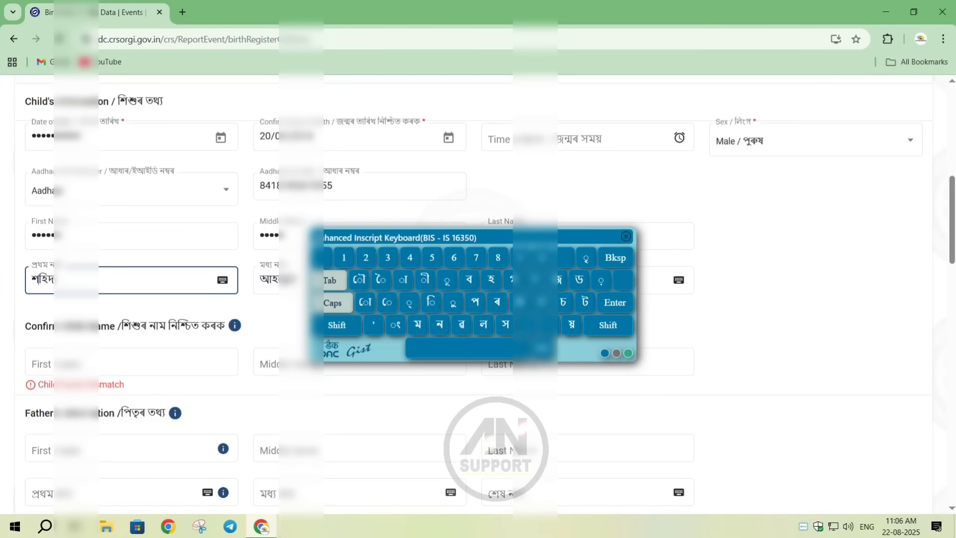
pyautogui.click(403, 279)
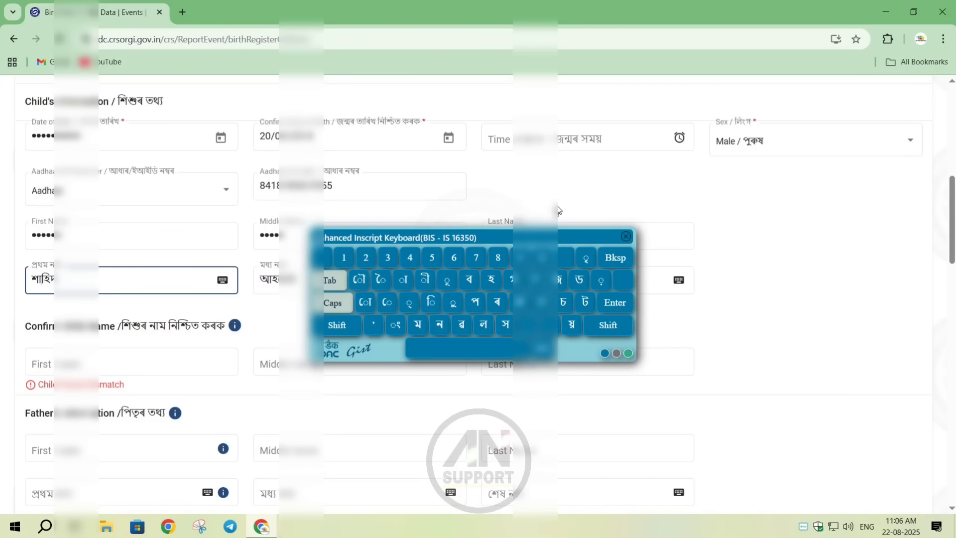
pyautogui.moveTo(557, 238); pyautogui.dragTo(473, 32)
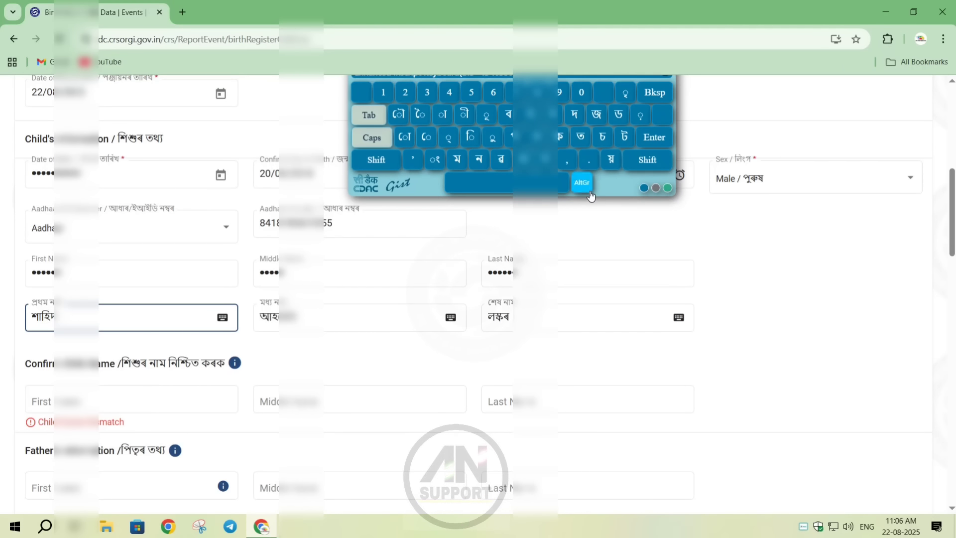
pyautogui.moveTo(607, 183); pyautogui.dragTo(719, 269)
pyautogui.click(772, 158)
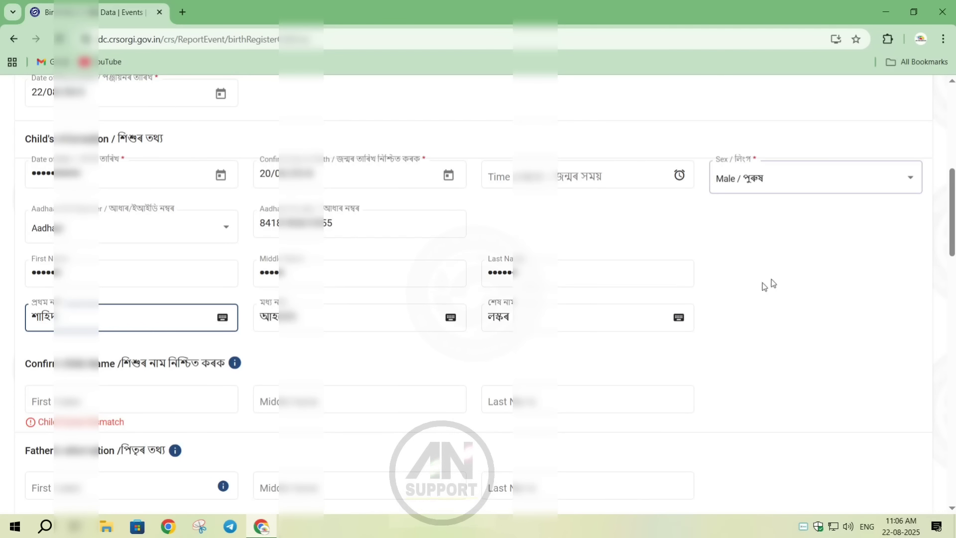
# - Re-enter the child's first, middle and last names in the Confirm Child Name section
pyautogui.scroll(-1, 951, 240)
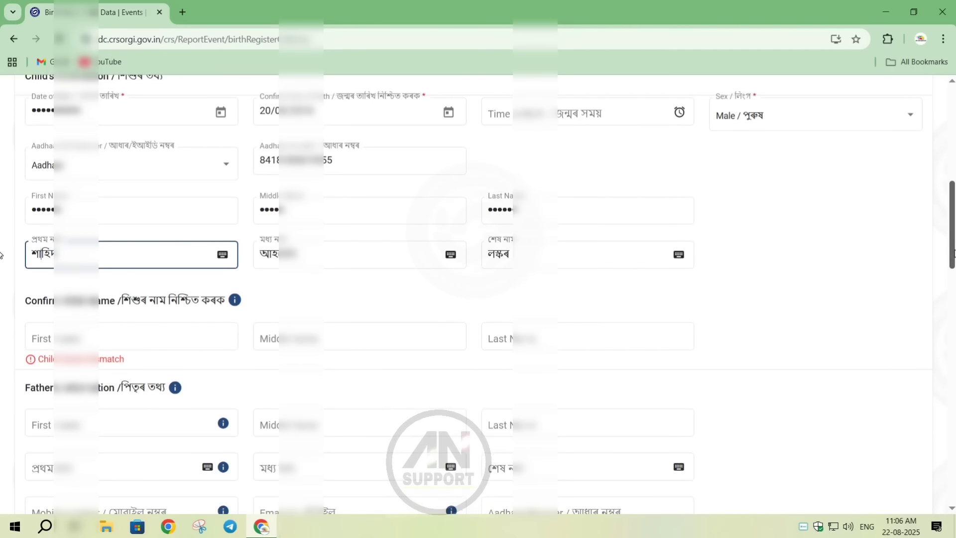
pyautogui.click(55, 340)
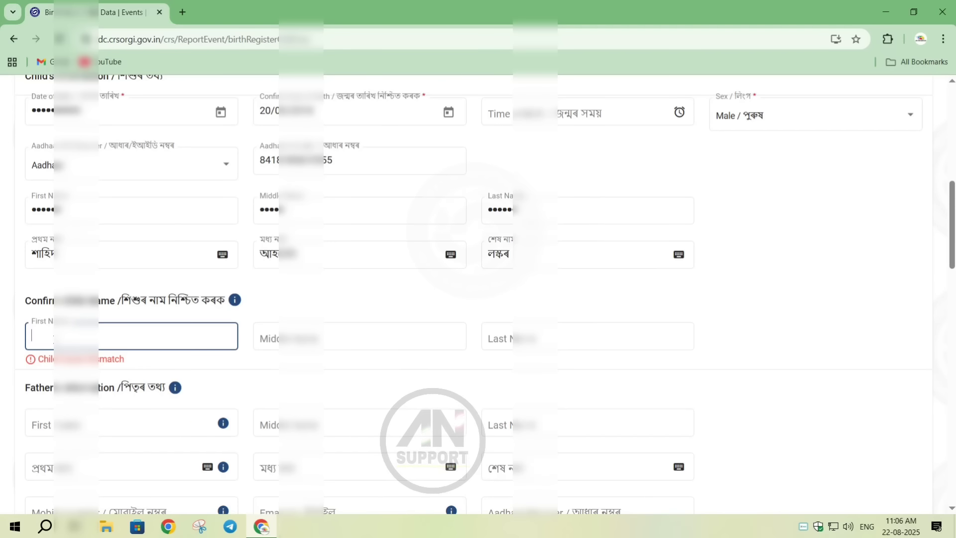
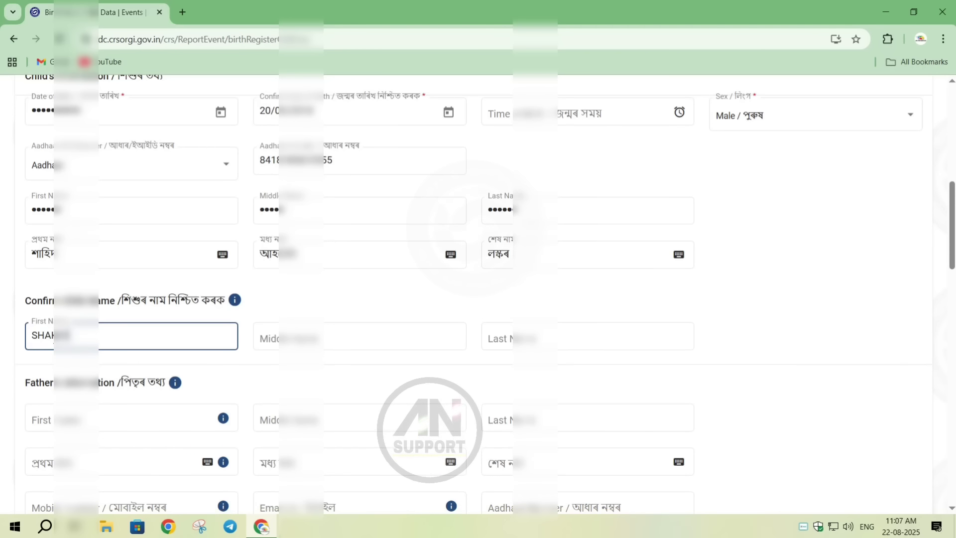
pyautogui.click(264, 333)
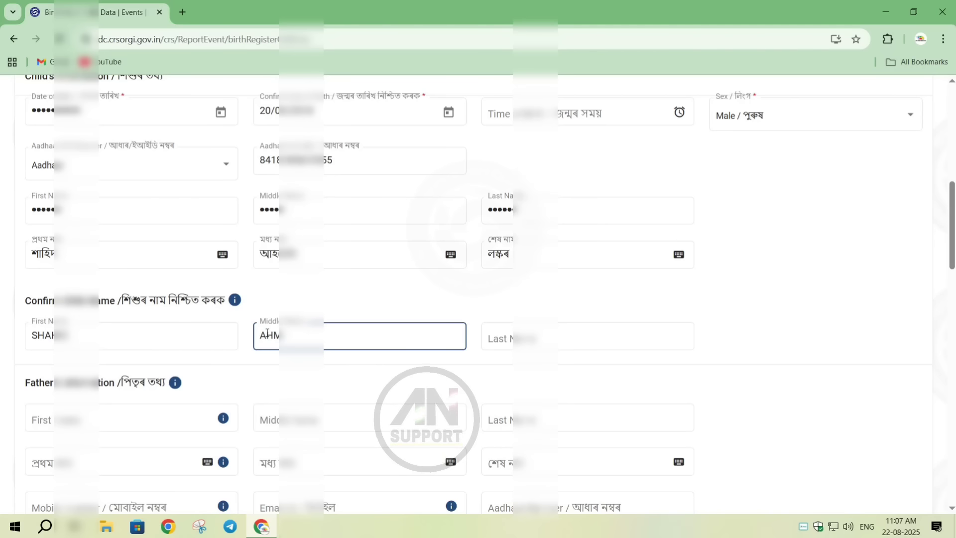
pyautogui.click(540, 336)
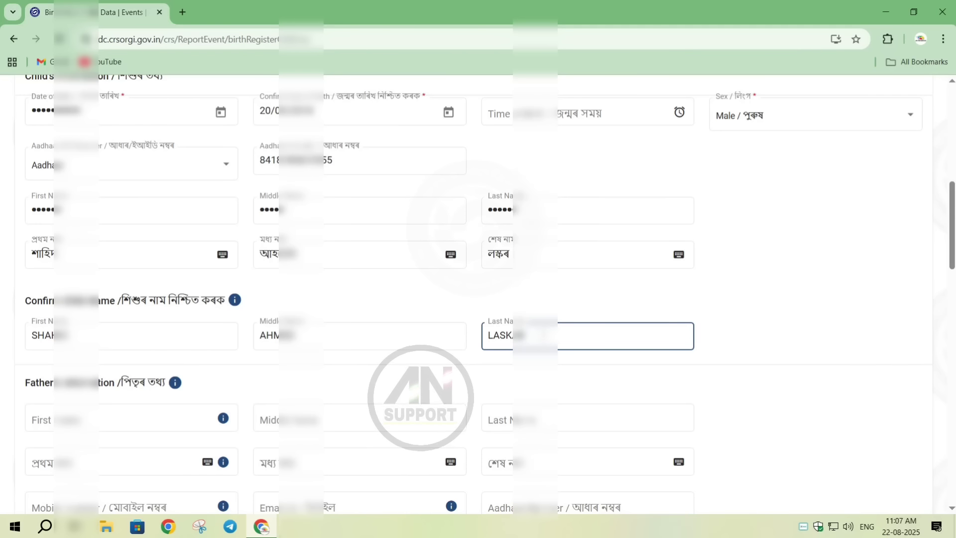
pyautogui.click(704, 334)
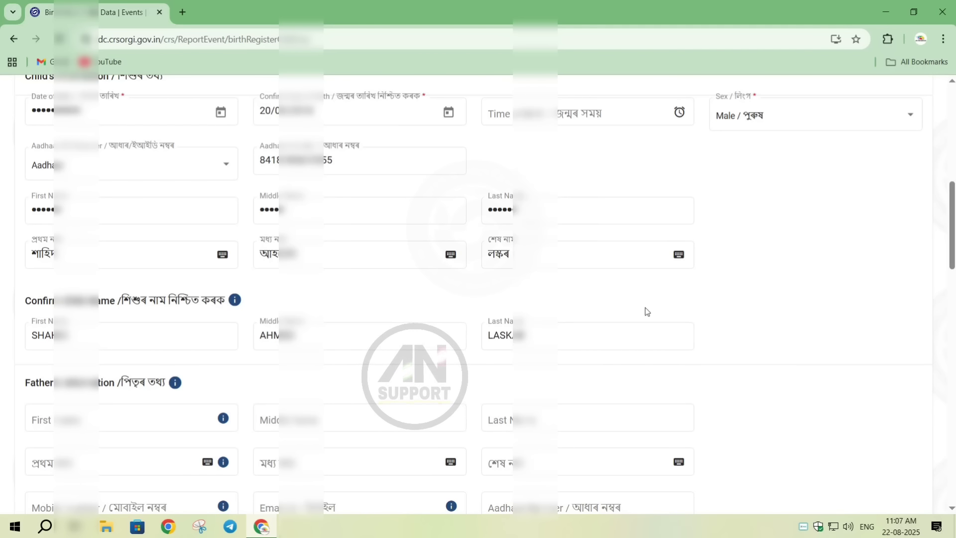
# - Enter the father's first, middle and last names in English in the Father's Information section
pyautogui.scroll(-5, 3, 264)
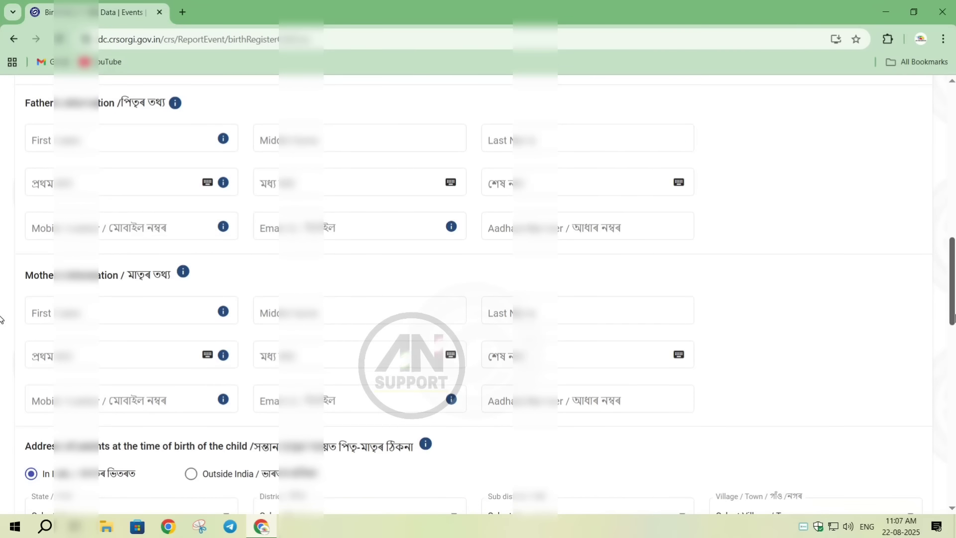
pyautogui.click(59, 148)
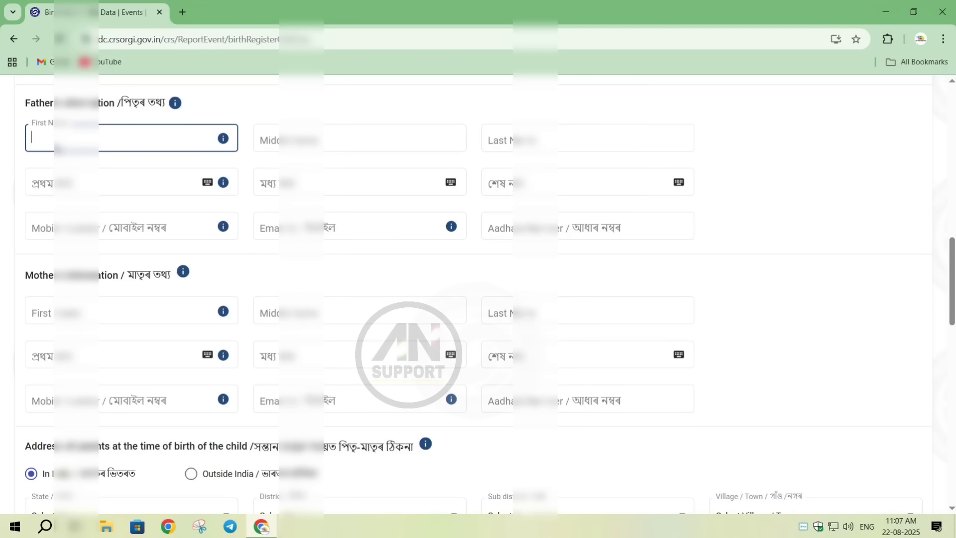
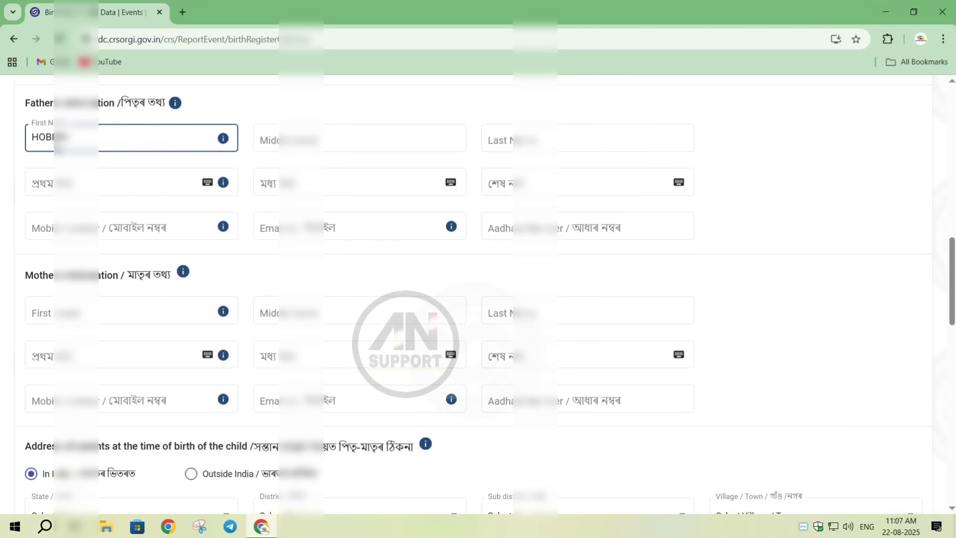
pyautogui.press('Tab')
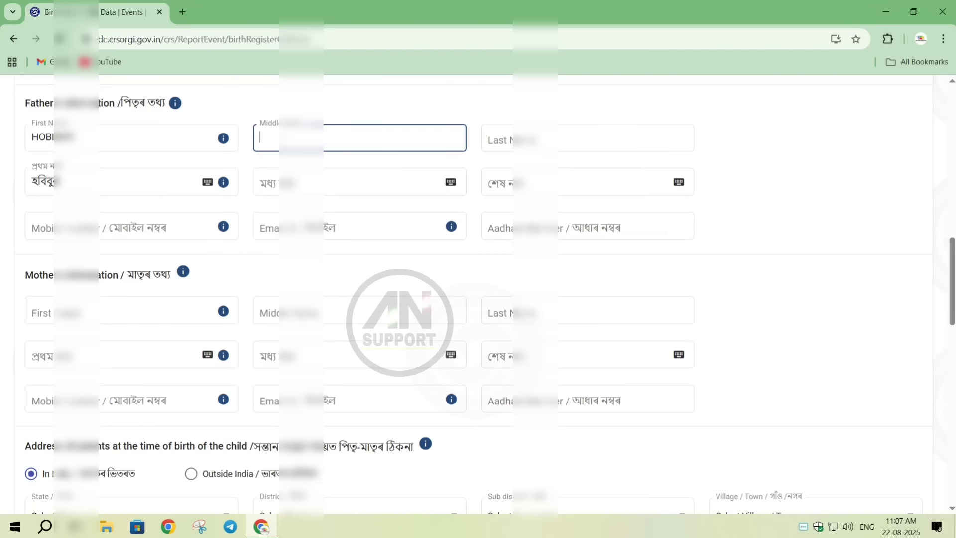
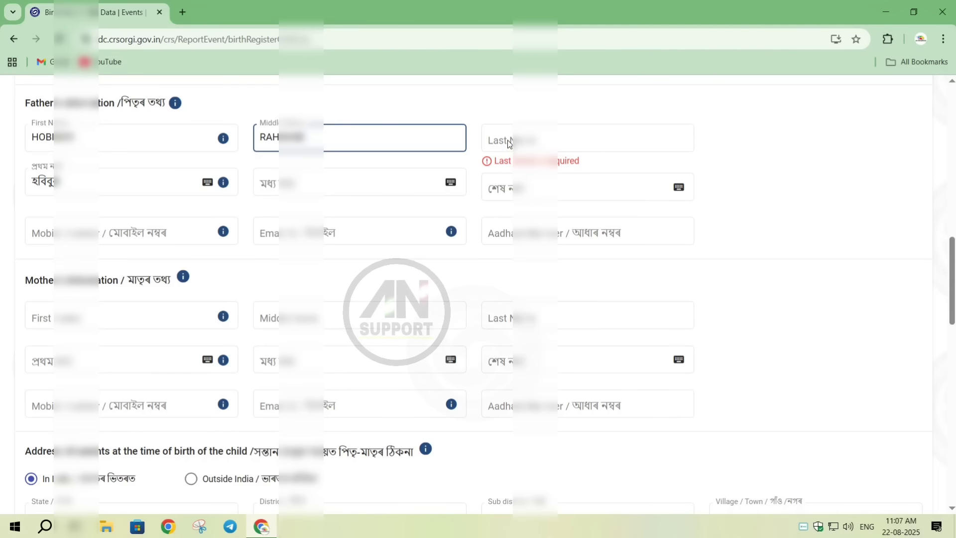
pyautogui.click(508, 141)
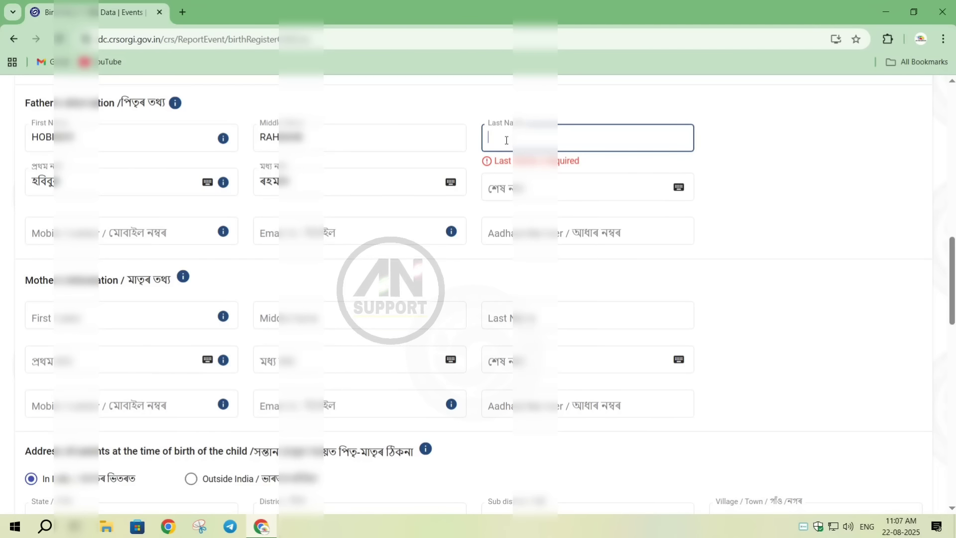
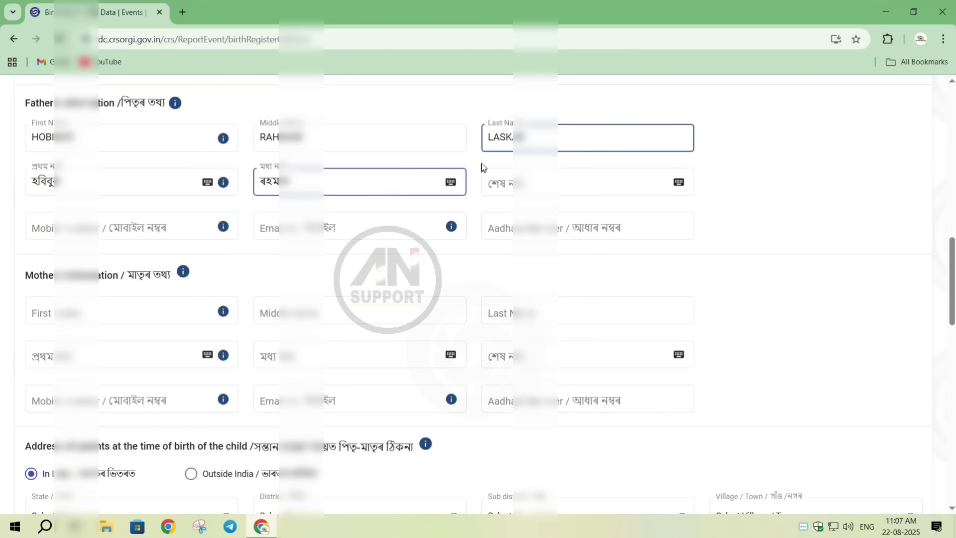
pyautogui.click(481, 162)
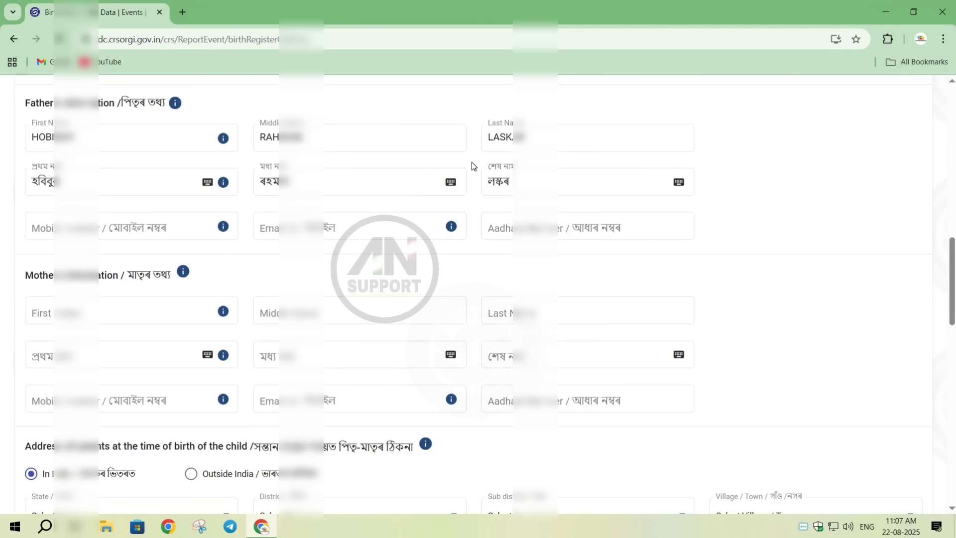
# - Edit the vowel sign in the father's Assamese first name with the on-screen Assamese keyboard
pyautogui.click(207, 182)
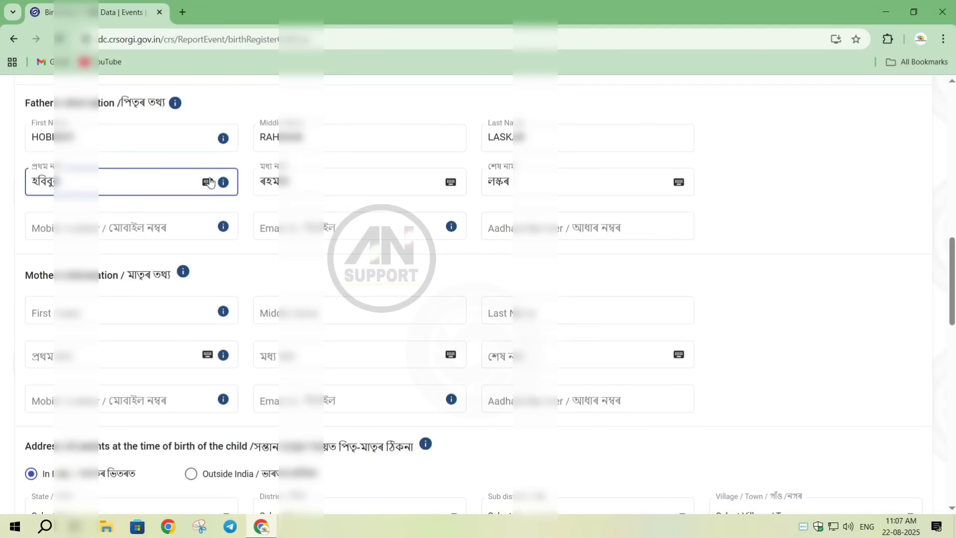
pyautogui.click(337, 325)
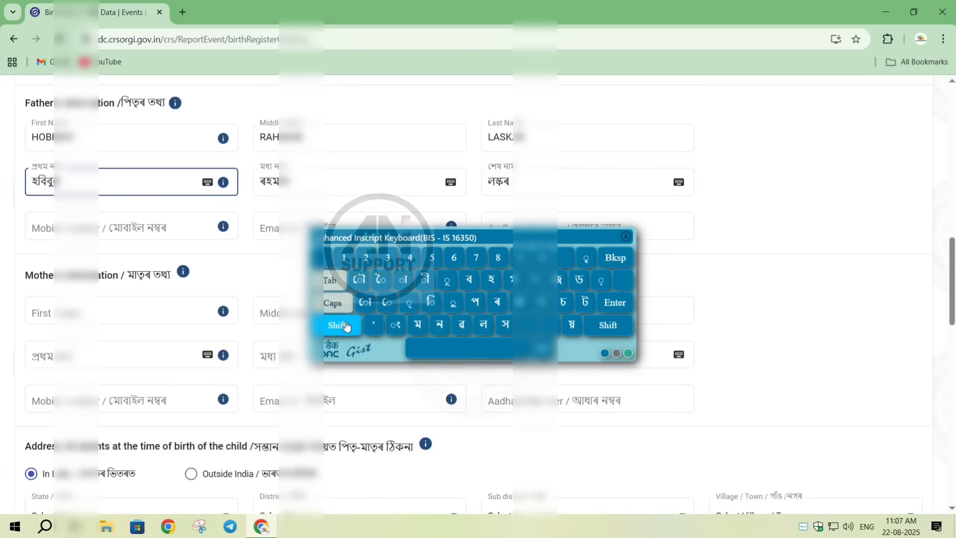
pyautogui.click(433, 302)
pyautogui.click(337, 326)
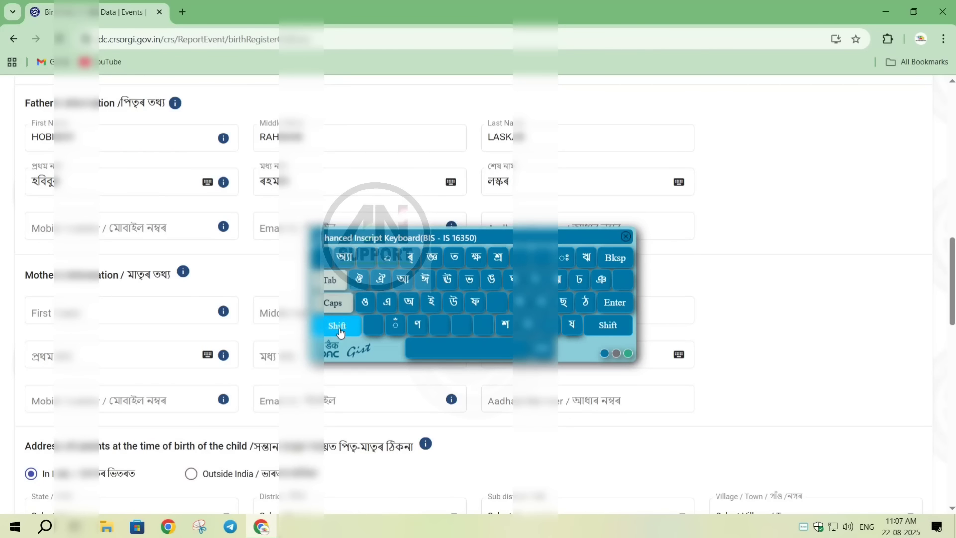
pyautogui.click(453, 303)
pyautogui.click(626, 236)
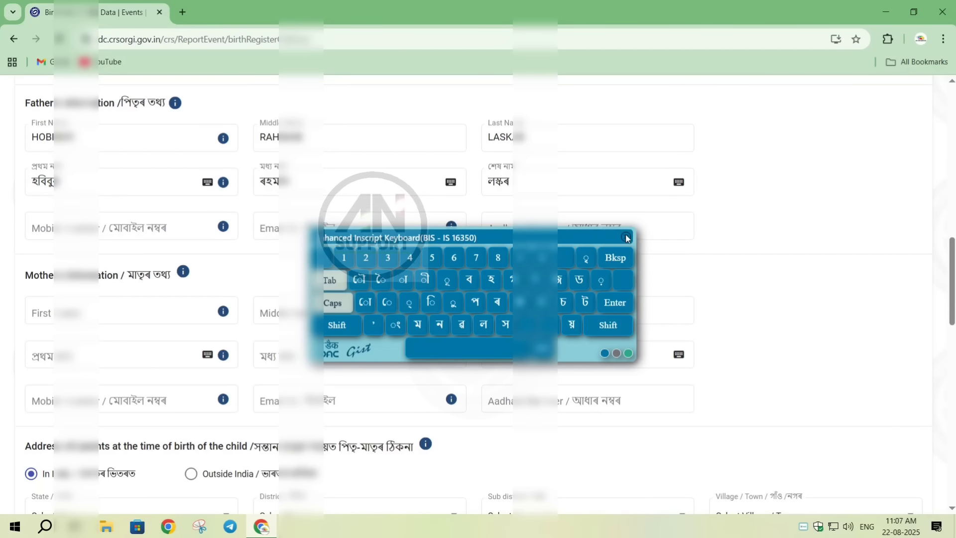
# - Fill in the father's mobile number, e-mail address and Aadhaar number in the Father's Information section
pyautogui.click(156, 226)
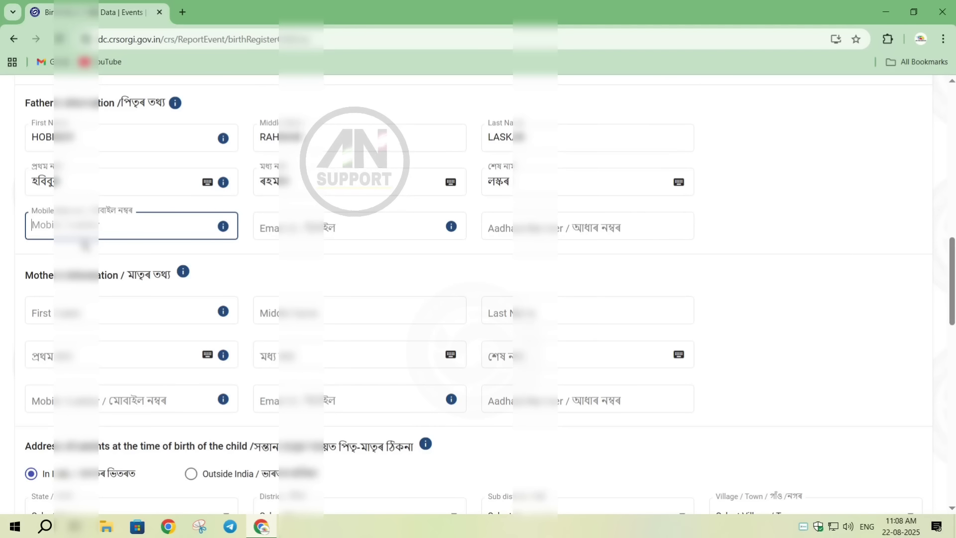
pyautogui.write('8811')
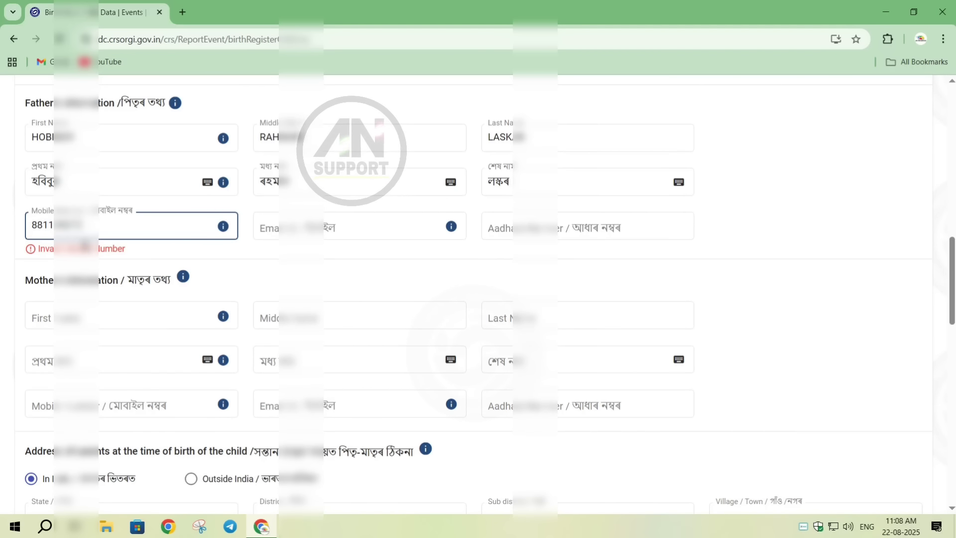
pyautogui.write('0')
pyautogui.click(272, 223)
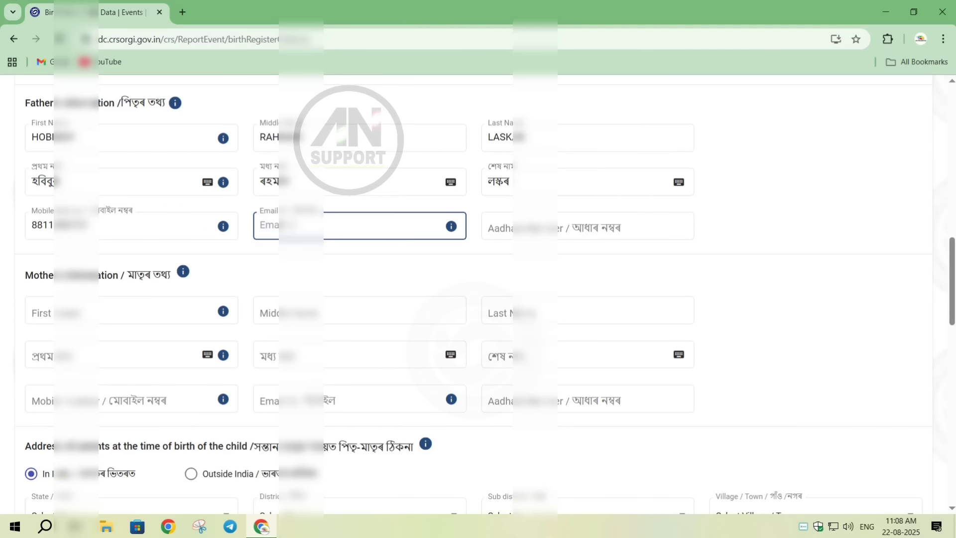
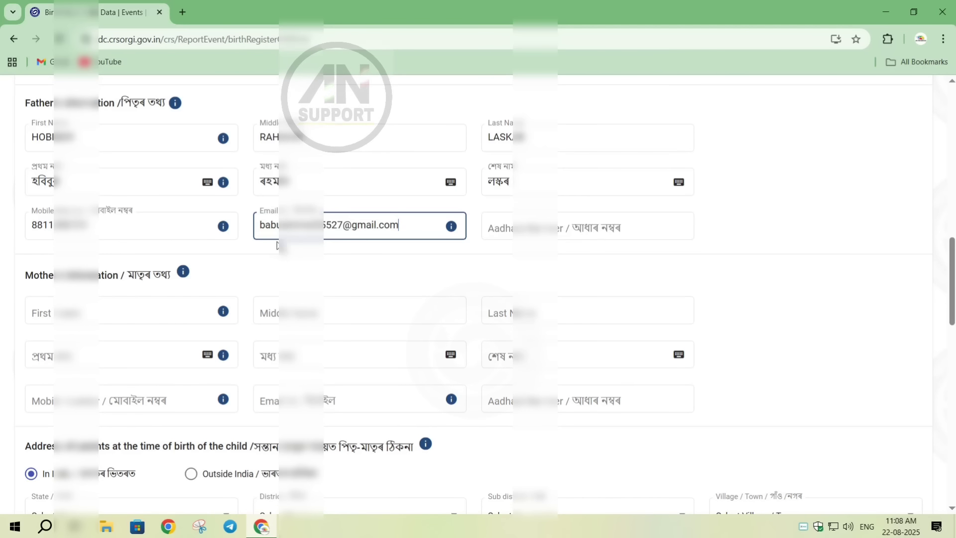
pyautogui.click(501, 230)
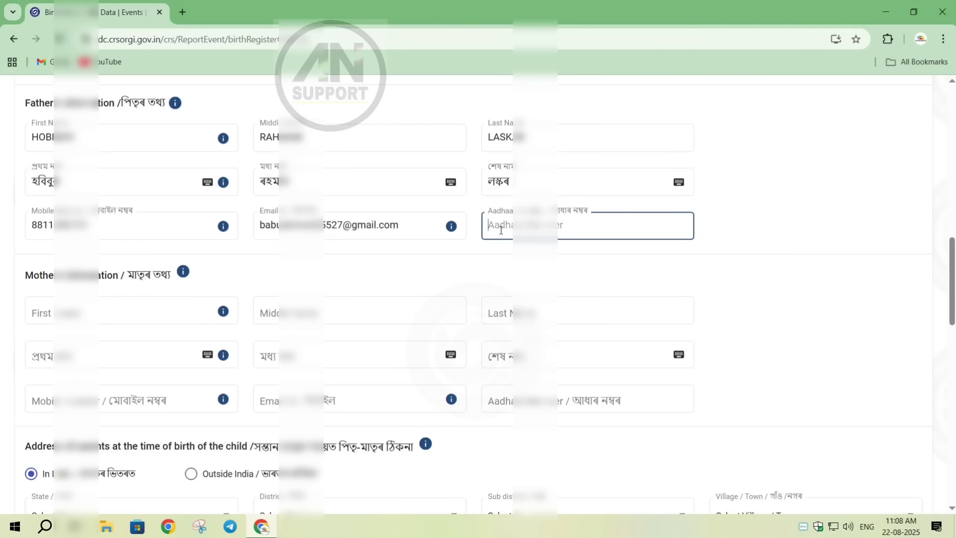
pyautogui.write('9843-')
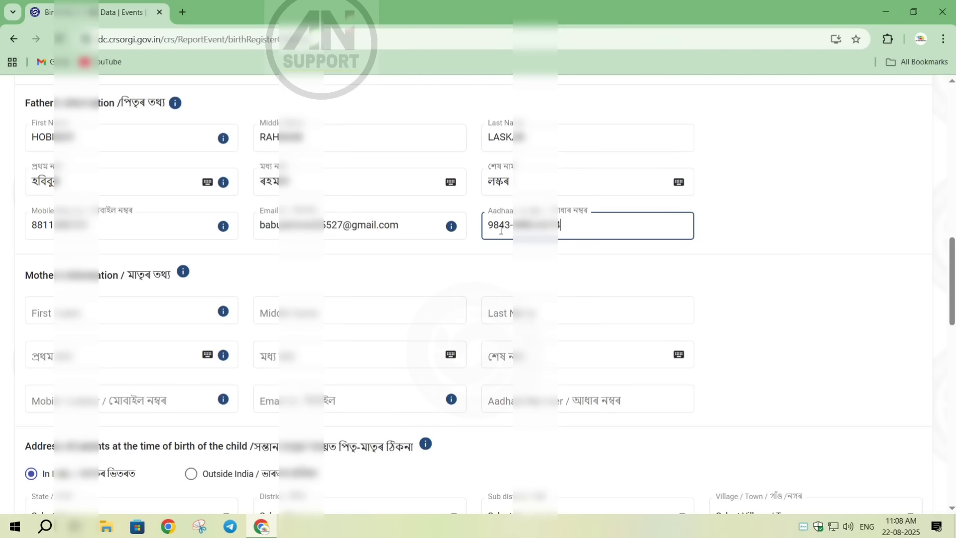
pyautogui.click(515, 243)
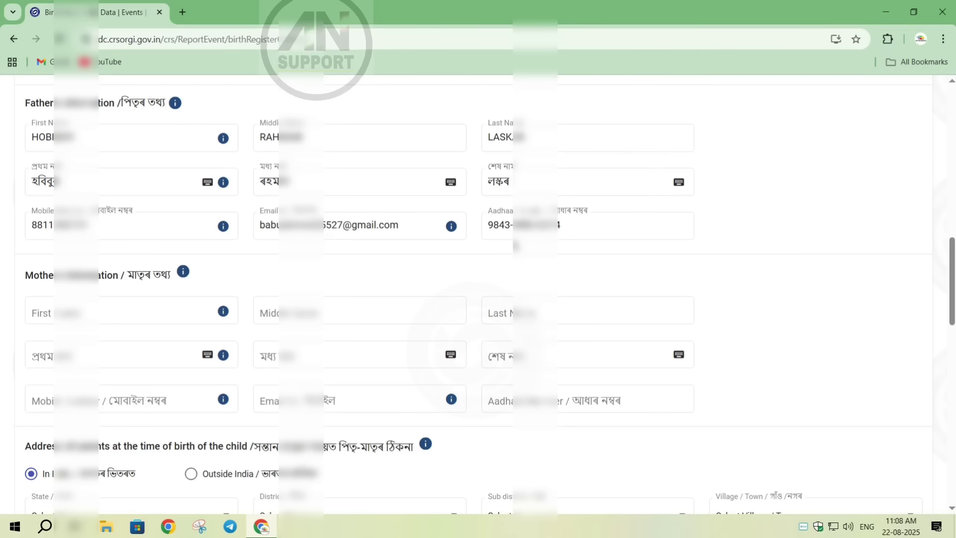
pyautogui.click(510, 241)
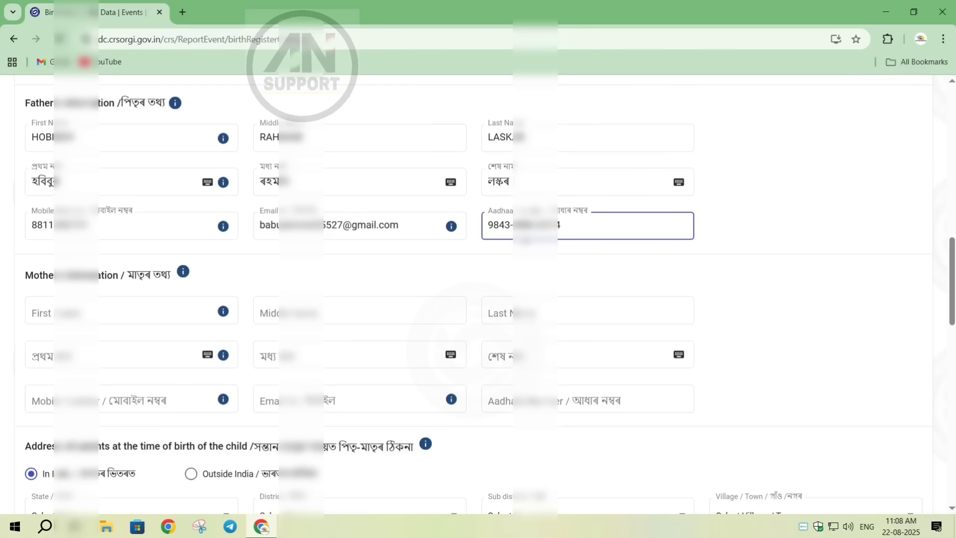
# - Enter the mother's first and last names in English in the Mother's Information section, leaving the middle name blank
pyautogui.click(84, 313)
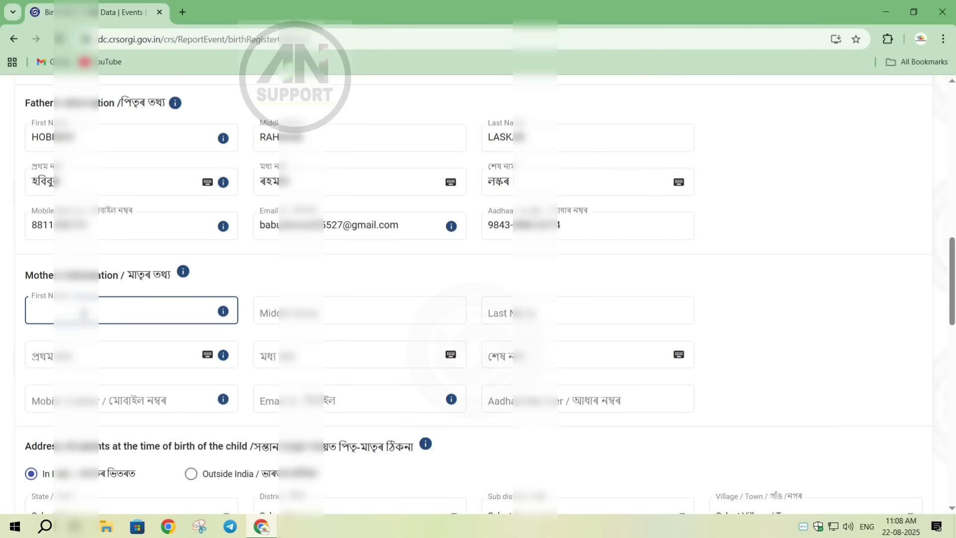
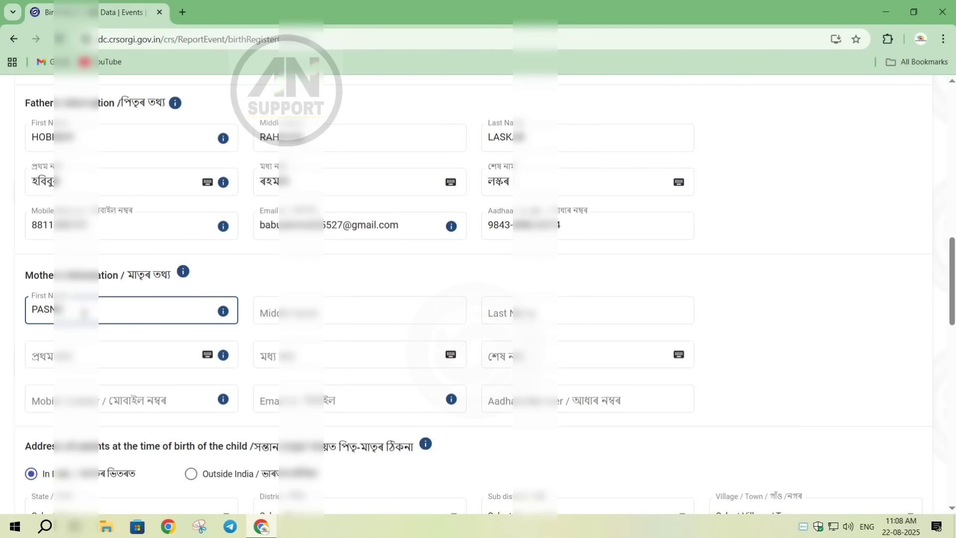
pyautogui.click(509, 309)
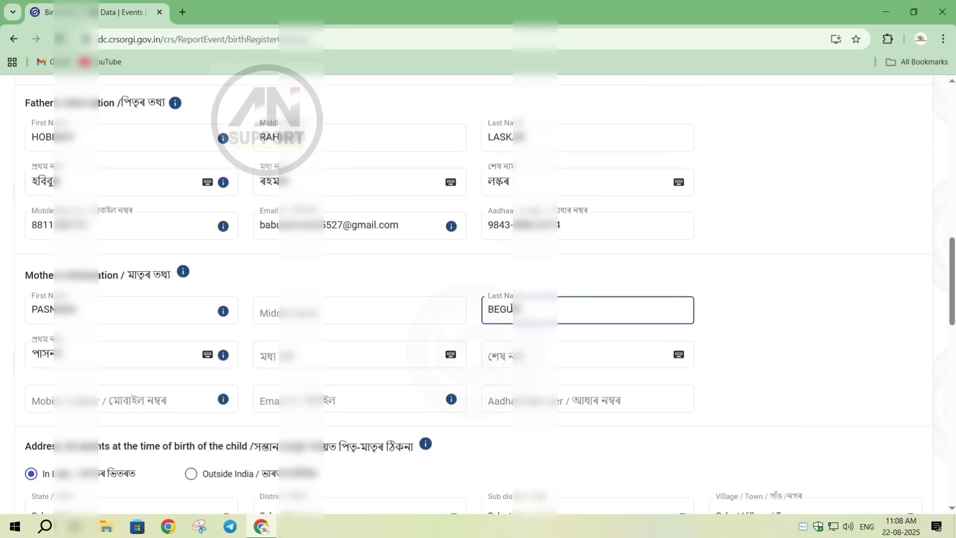
pyautogui.click(425, 273)
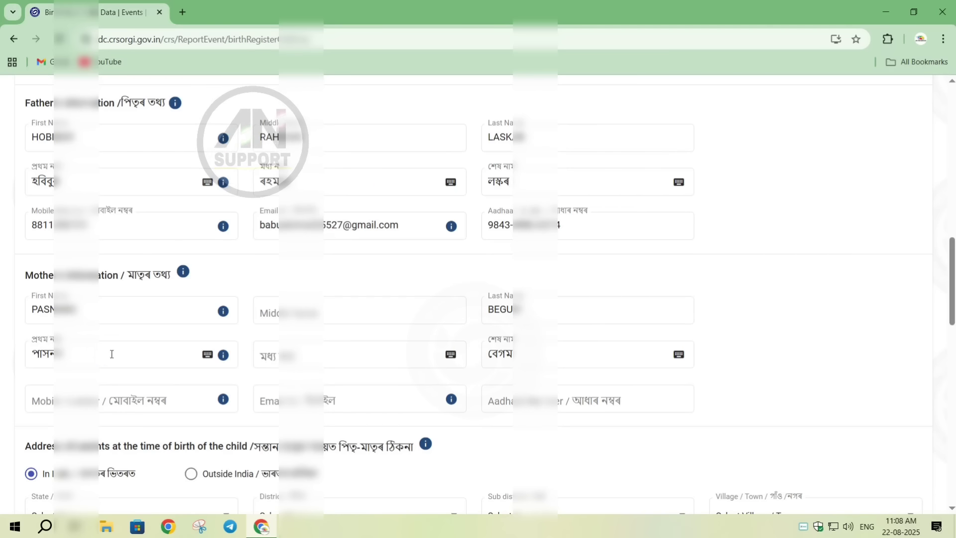
# - Correct the mother's Assamese first name with the on-screen keyboard, replacing স with ছ and adding the vowel sign া
pyautogui.click(207, 357)
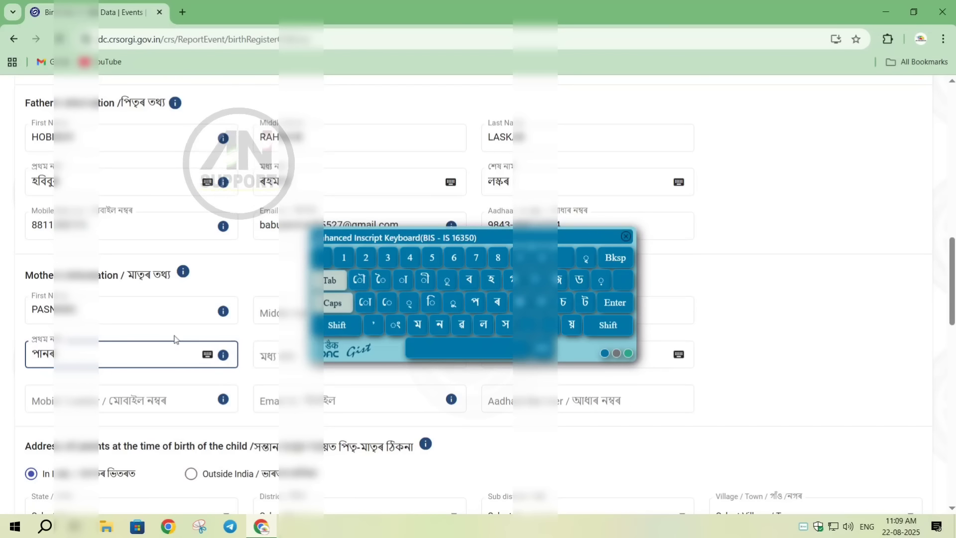
pyautogui.click(337, 325)
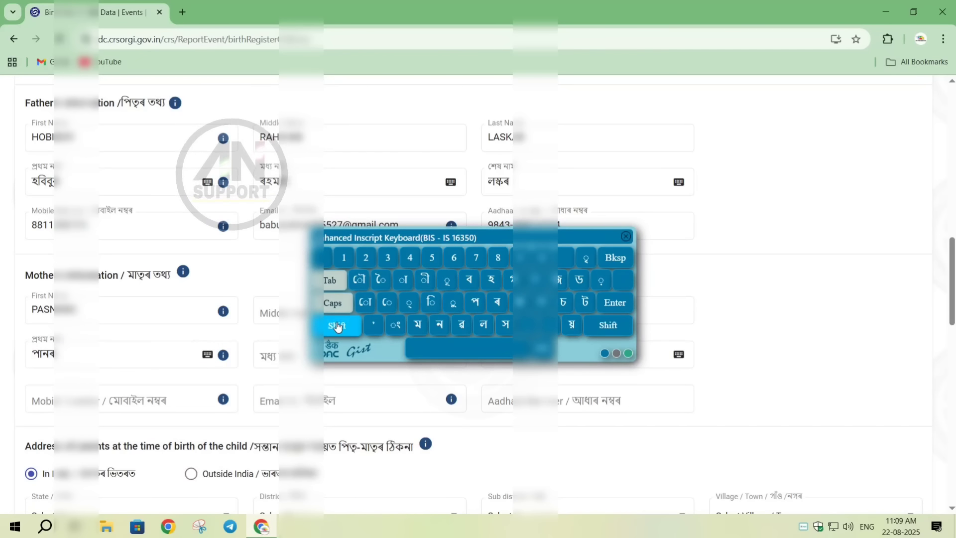
pyautogui.click(561, 301)
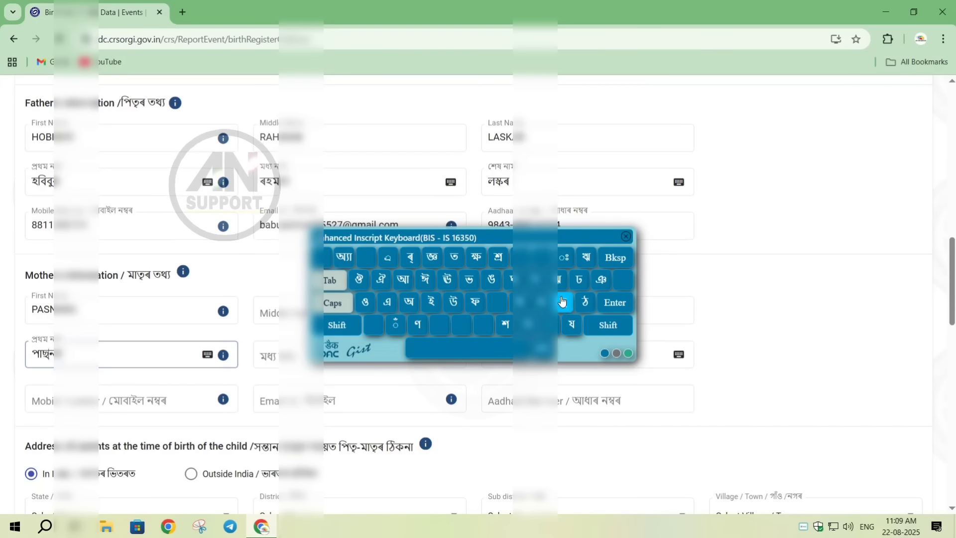
pyautogui.click(55, 352)
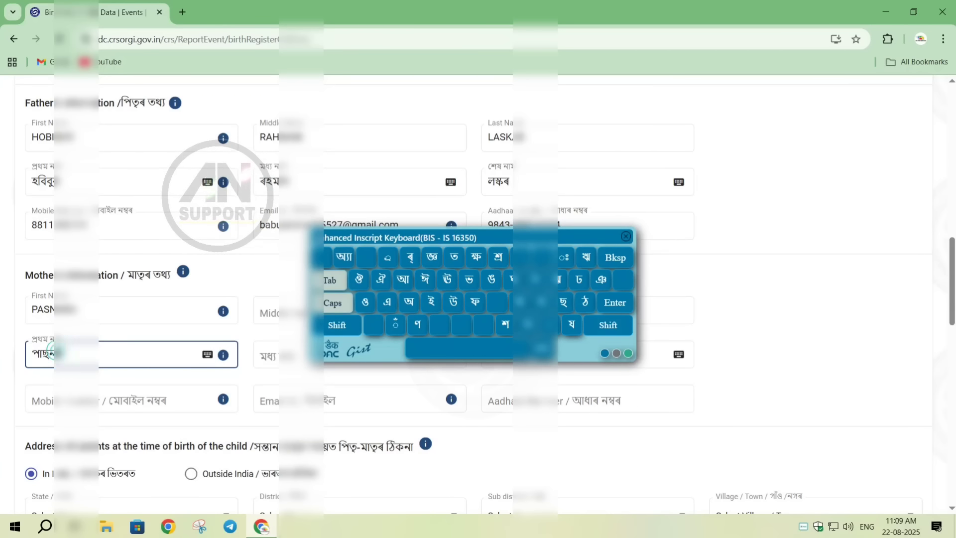
pyautogui.click(336, 326)
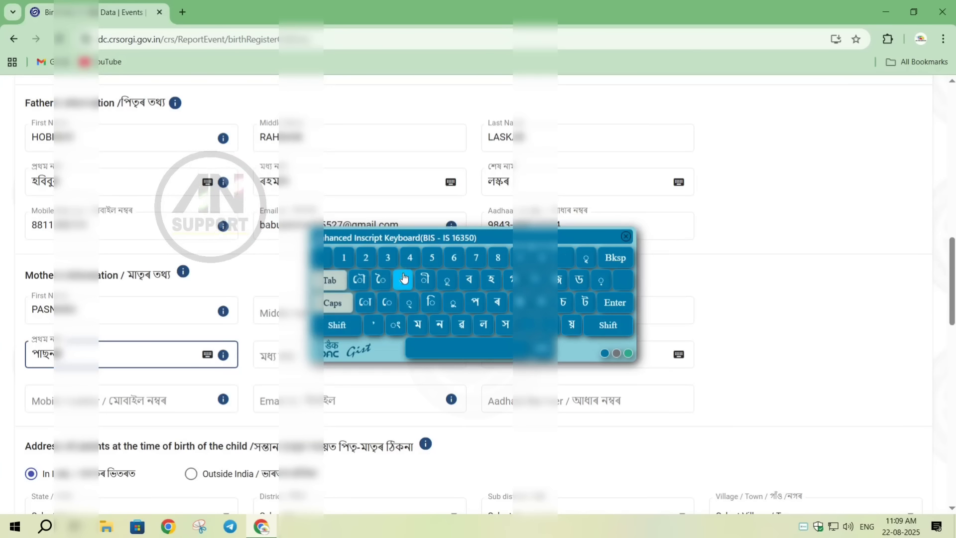
pyautogui.click(404, 279)
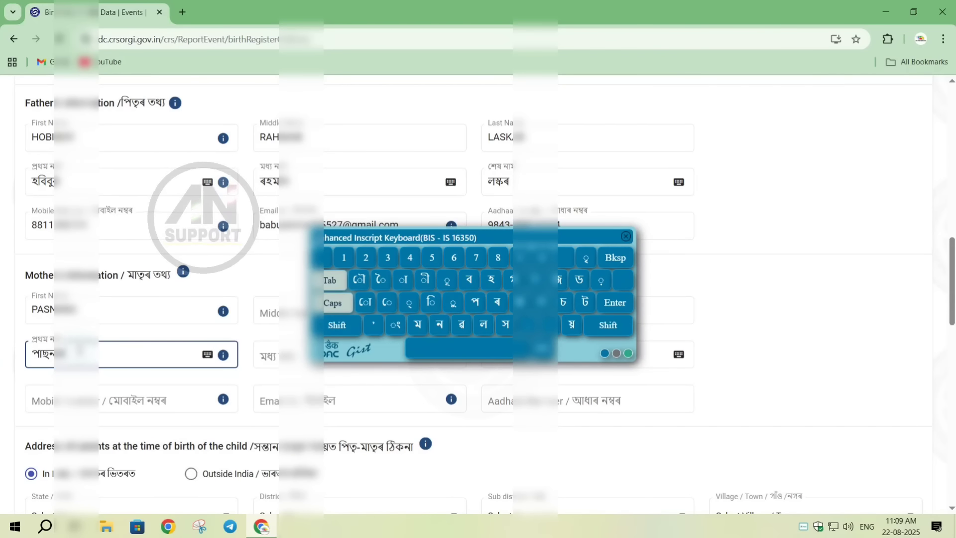
pyautogui.click(625, 239)
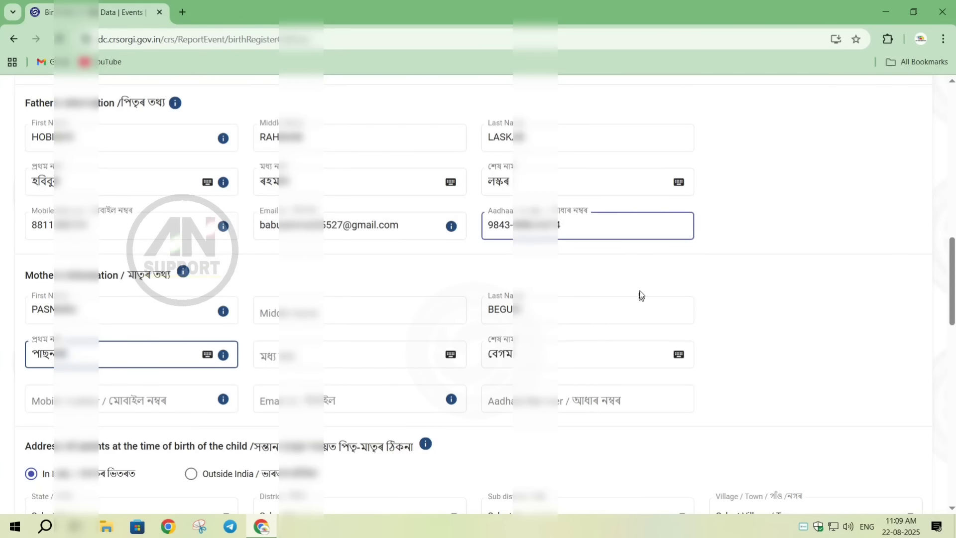
# - Fill in the mother's mobile number, e-mail address and Aadhaar number in the Mother's Information section
pyautogui.click(134, 403)
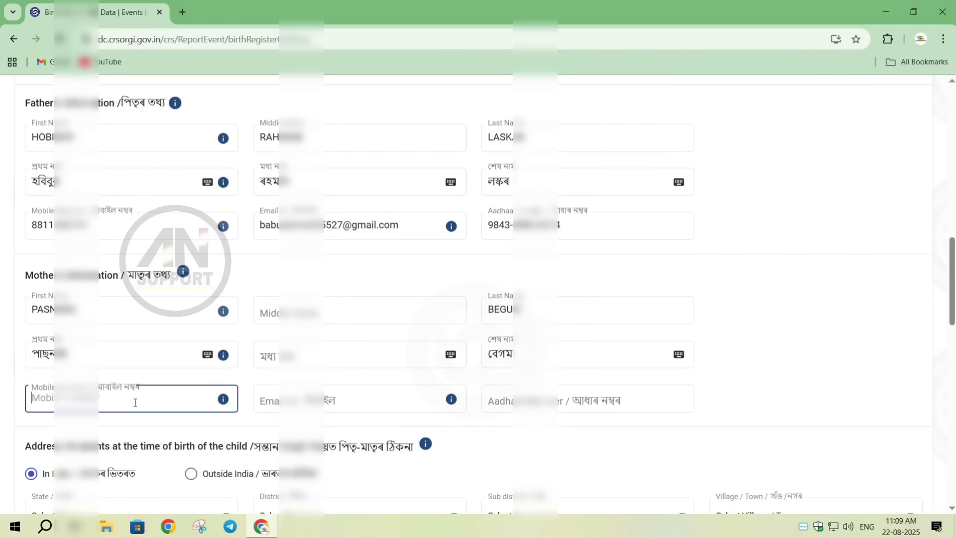
pyautogui.write('8811')
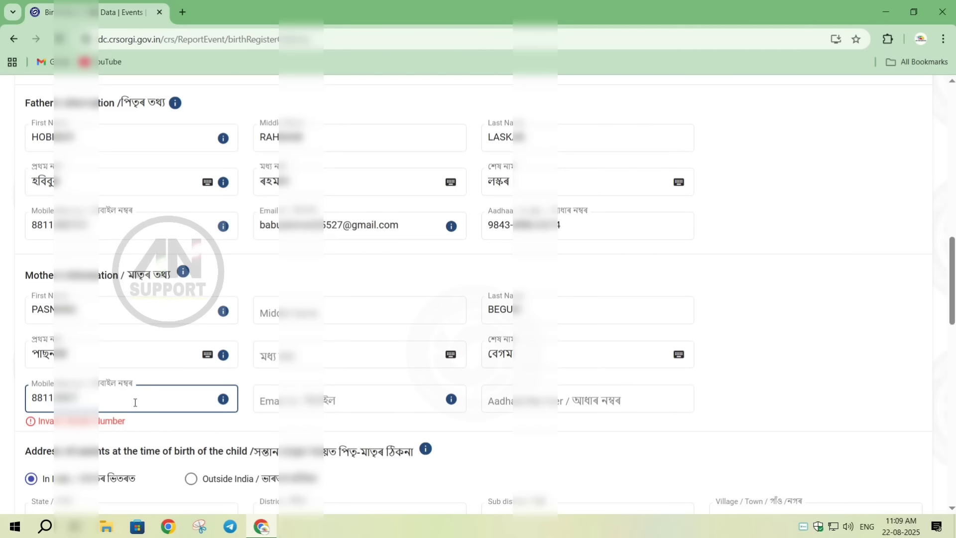
pyautogui.click(278, 395)
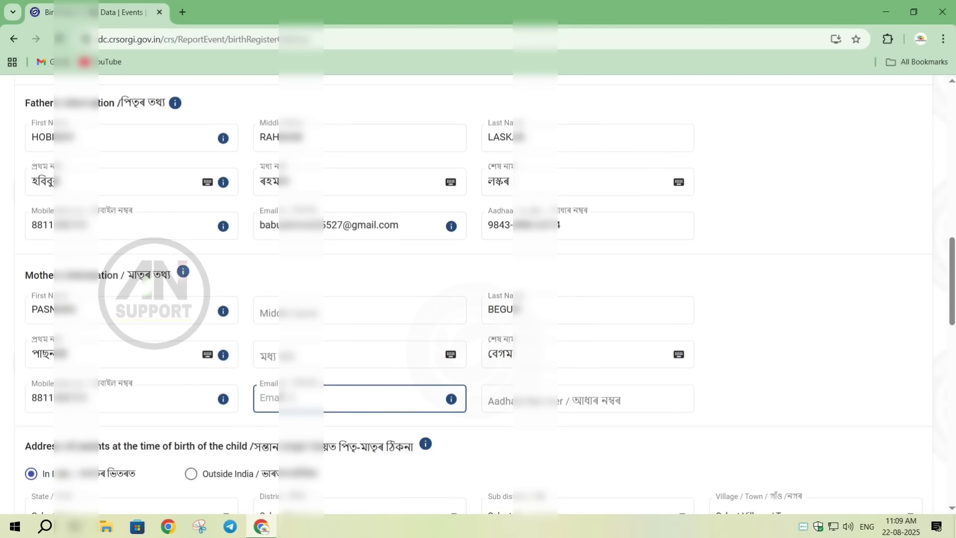
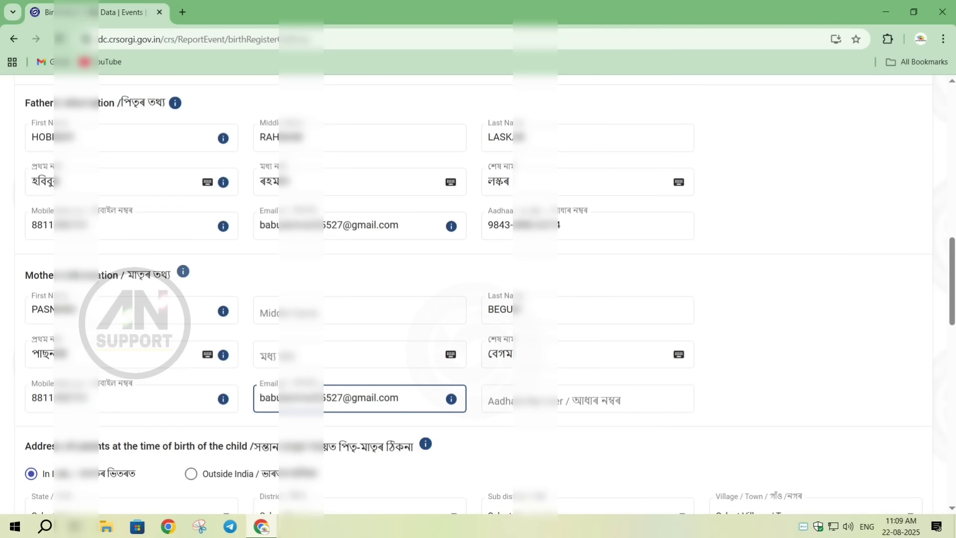
pyautogui.click(506, 393)
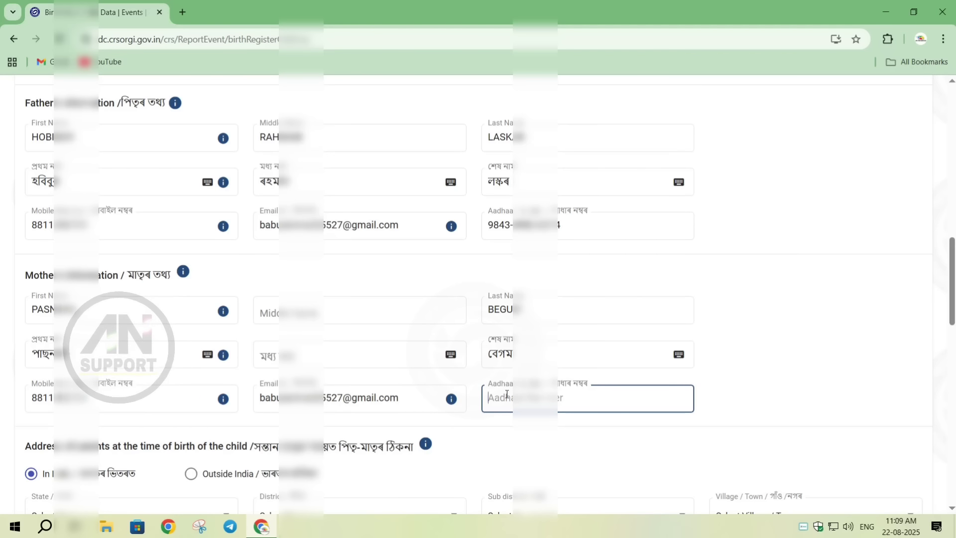
pyautogui.write('3500-')
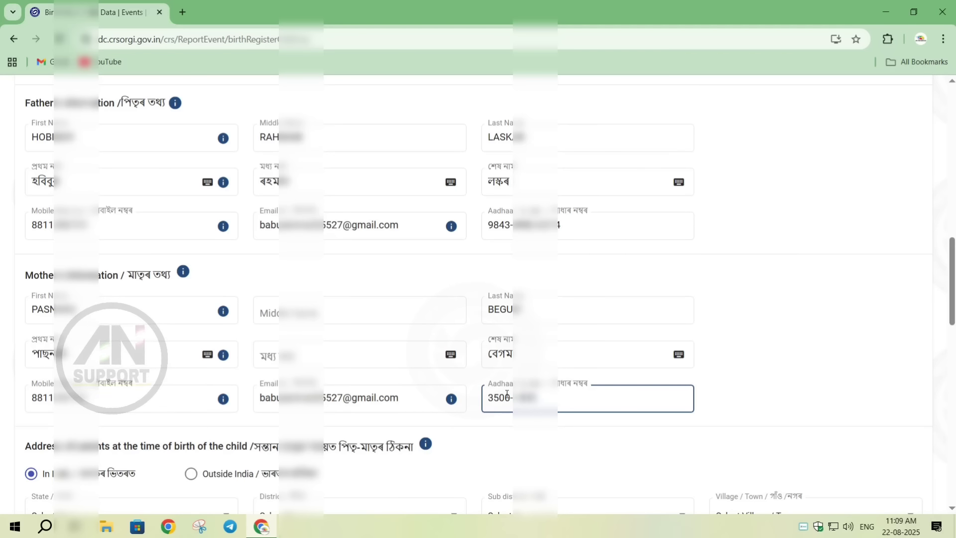
# - Select the parents' state and district for their address at the time of the child's birth
pyautogui.scroll(-7, 506, 392)
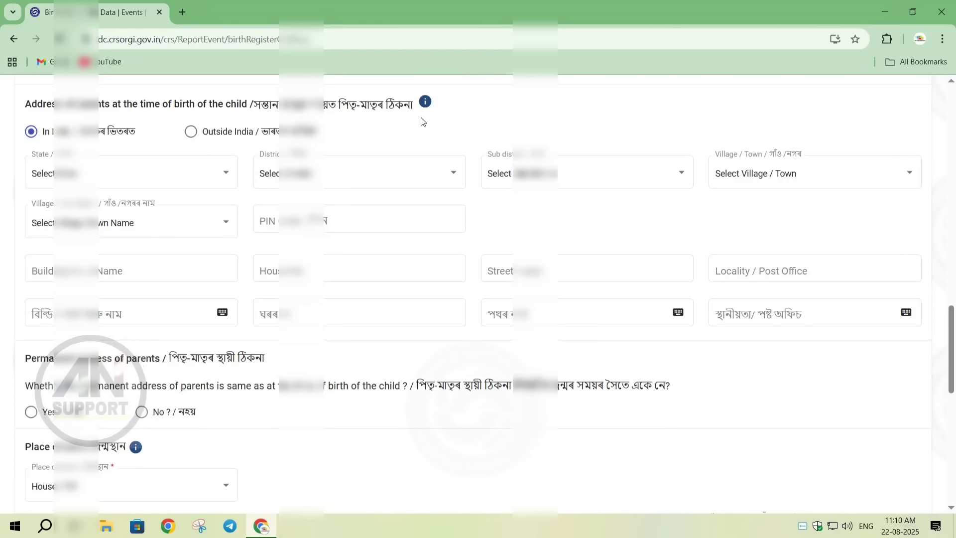
pyautogui.click(219, 163)
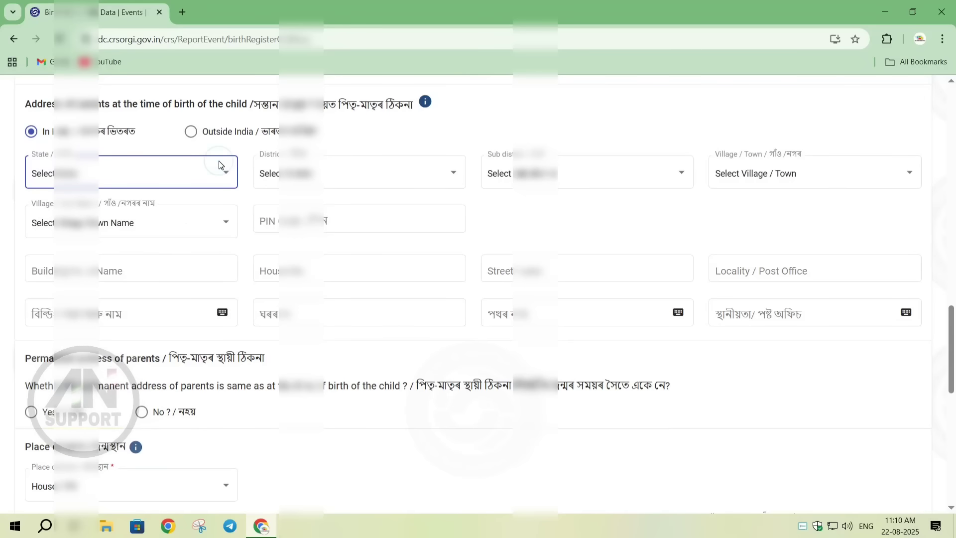
pyautogui.click(219, 161)
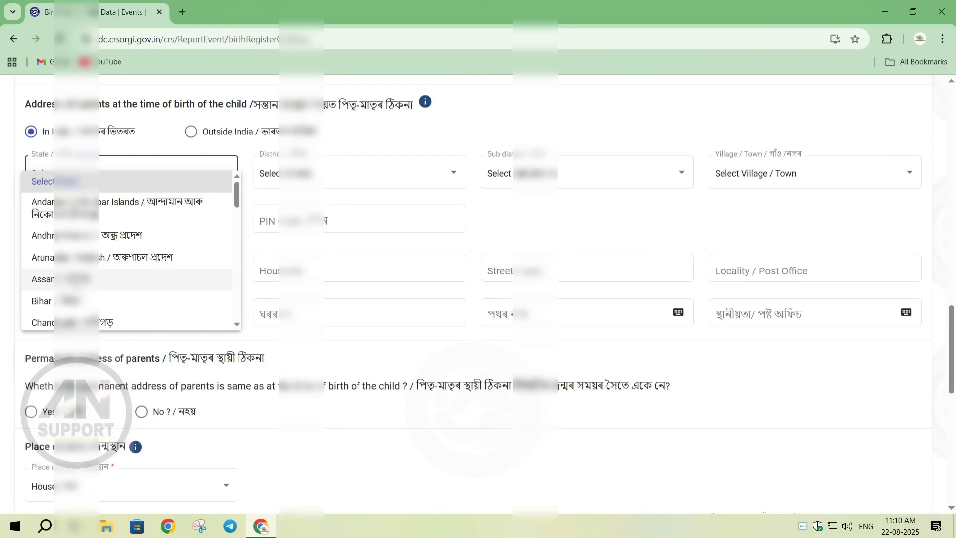
pyautogui.click(81, 279)
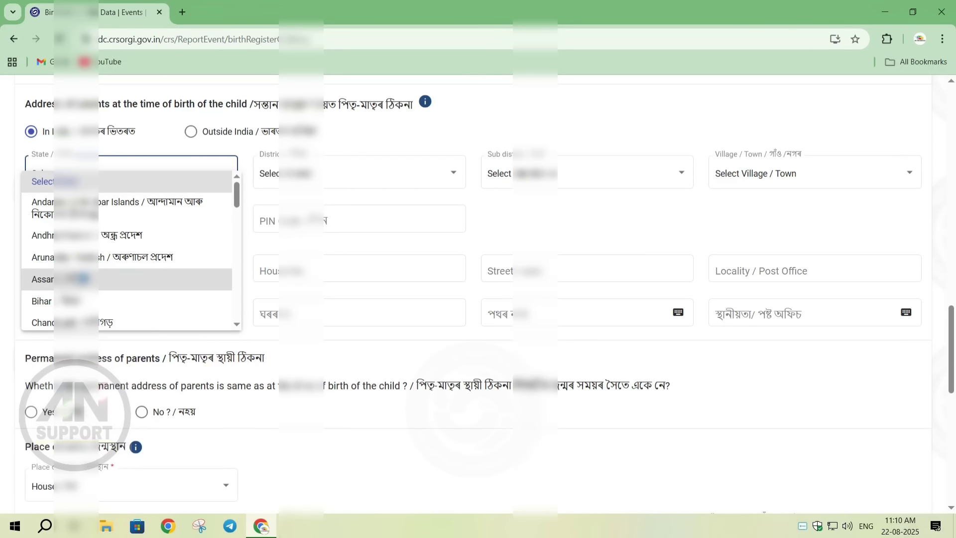
pyautogui.click(426, 179)
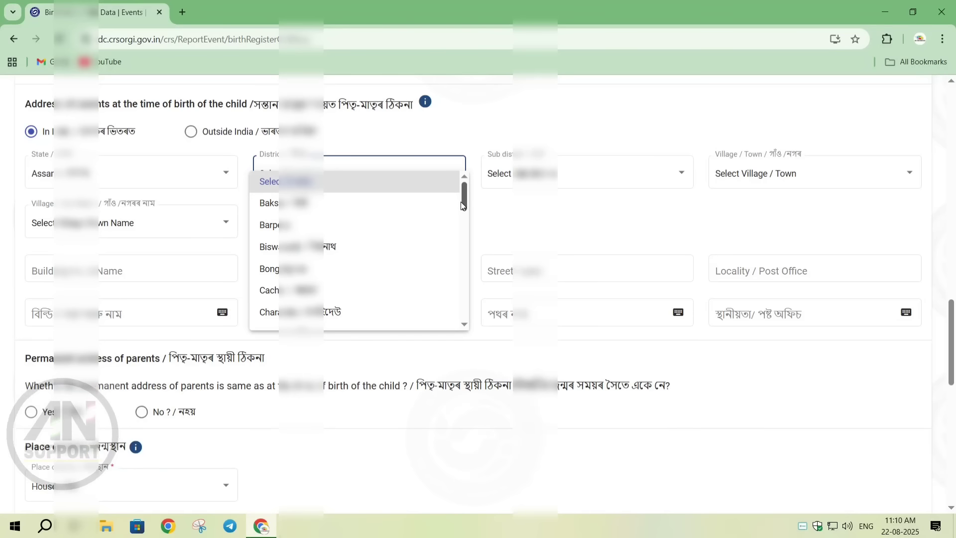
pyautogui.moveTo(463, 205); pyautogui.dragTo(473, 245)
pyautogui.click(279, 310)
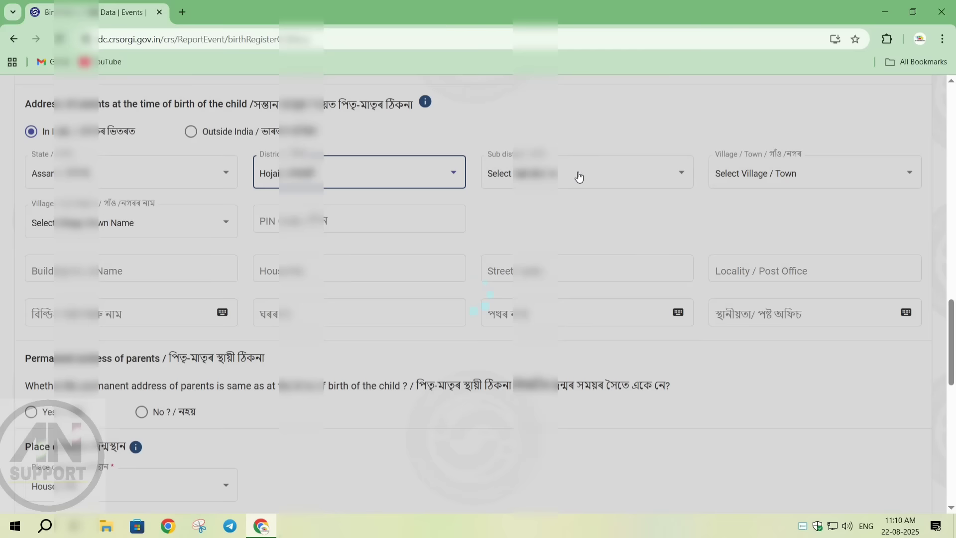
# - Select the parents' sub-district, set the locality type to Village, and choose the village name
pyautogui.click(577, 173)
pyautogui.click(501, 203)
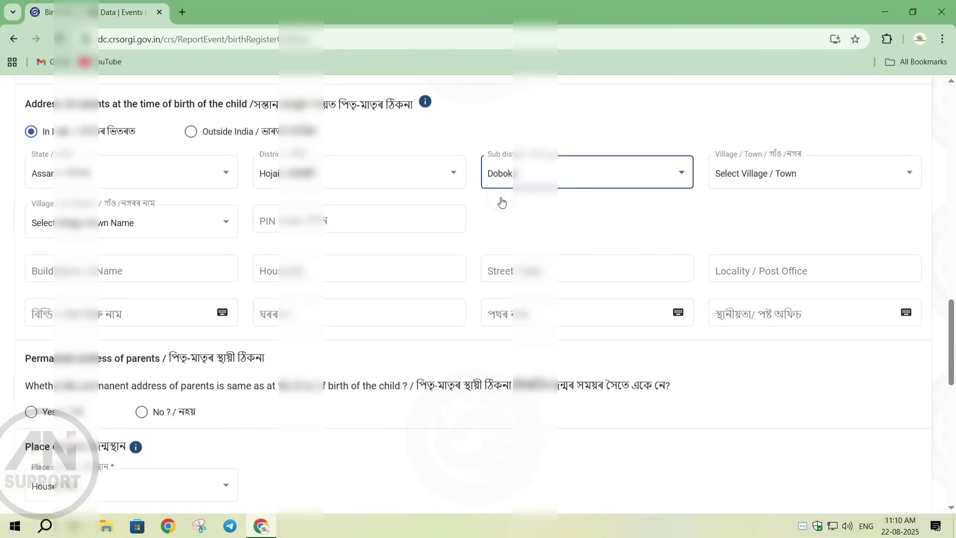
pyautogui.click(742, 180)
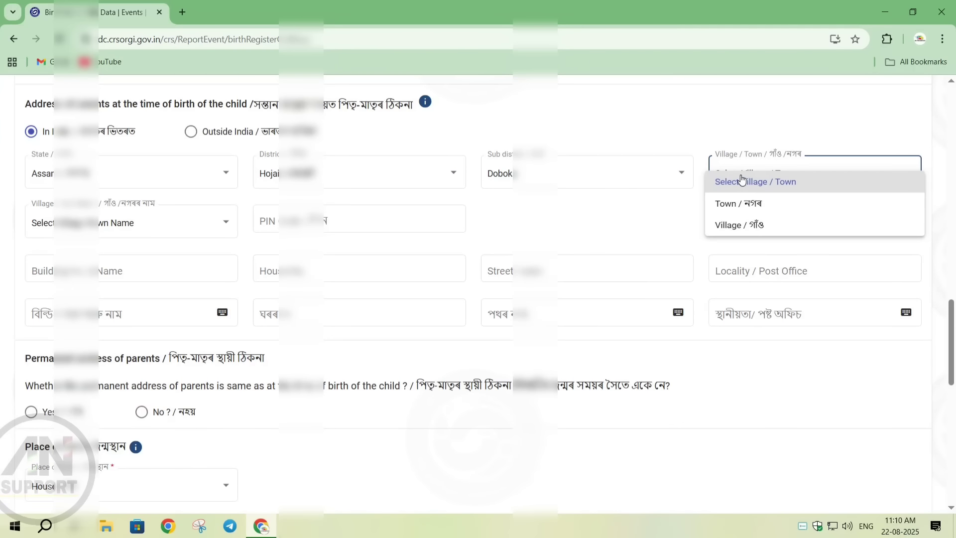
pyautogui.click(754, 227)
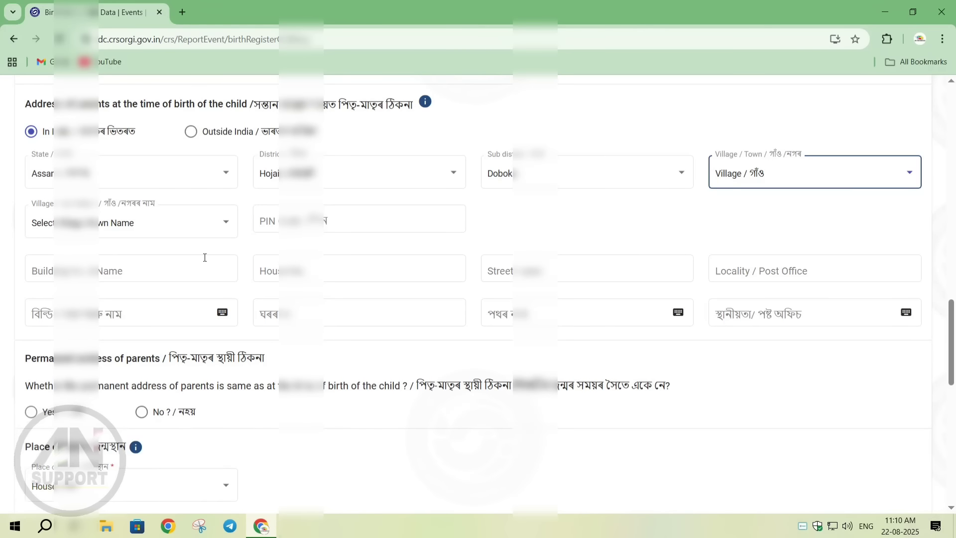
pyautogui.click(227, 222)
pyautogui.moveTo(236, 235); pyautogui.dragTo(236, 246)
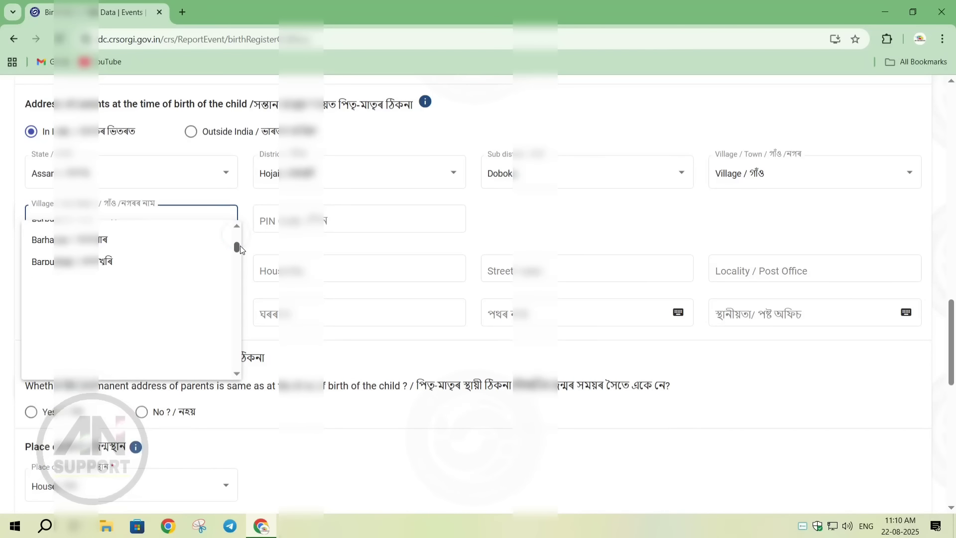
pyautogui.click(107, 305)
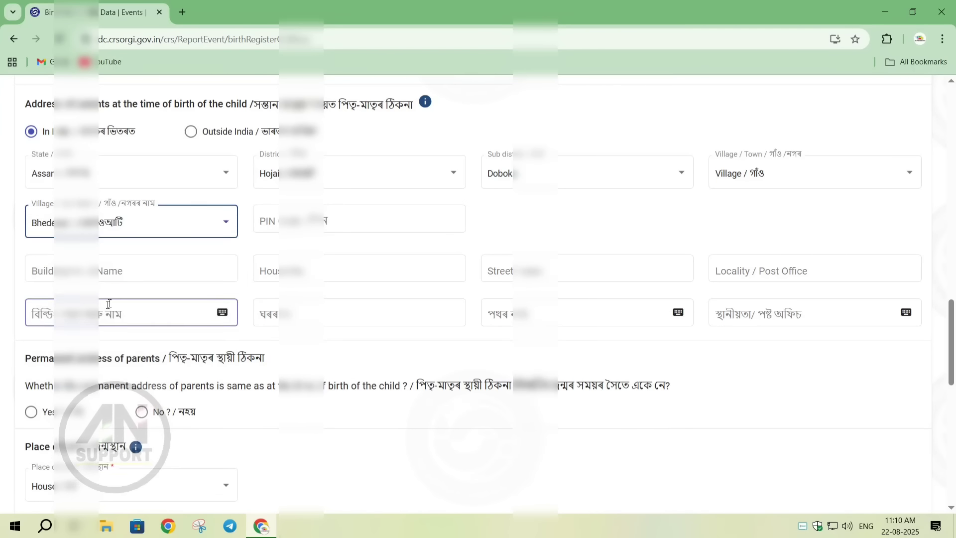
# - Enter the postal PIN code and house number of the parents' address, leaving the building name blank
pyautogui.click(288, 219)
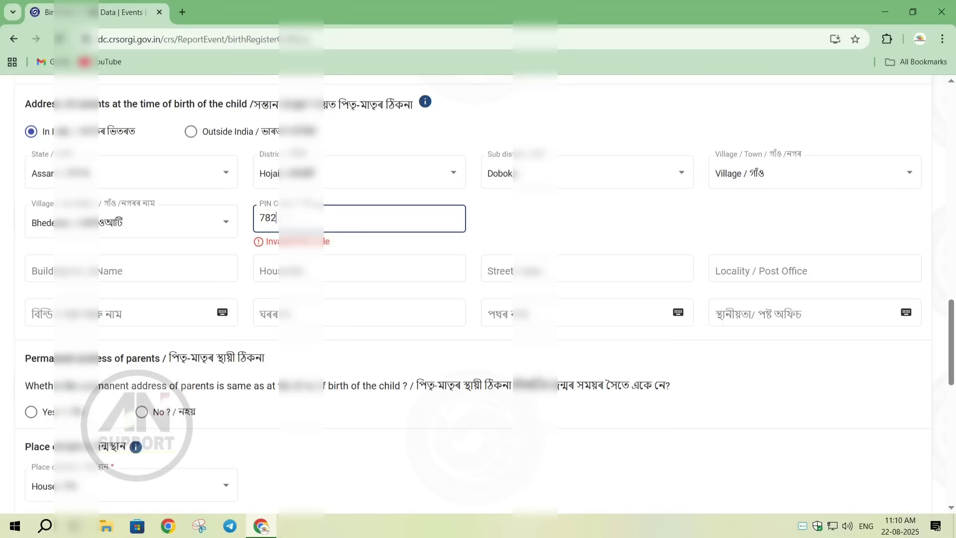
pyautogui.click(98, 280)
pyautogui.click(257, 267)
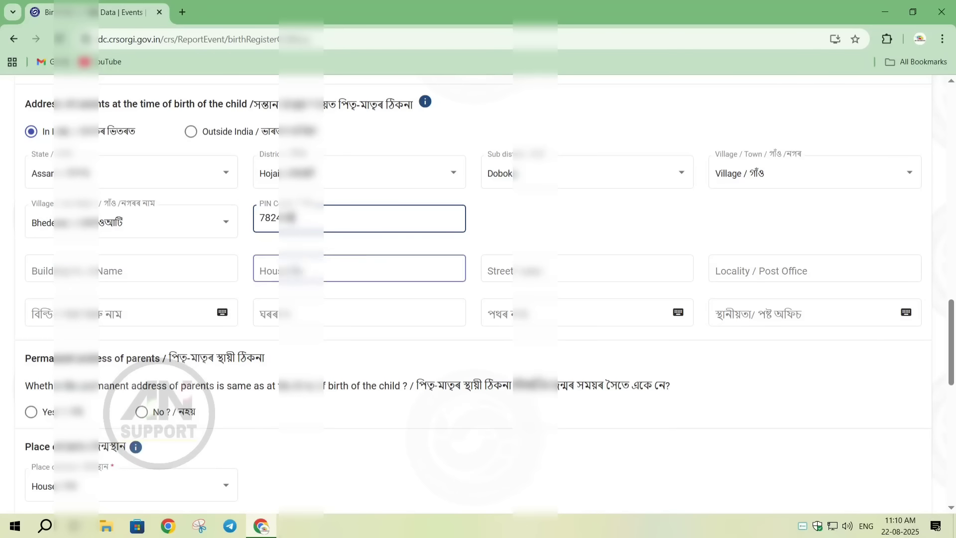
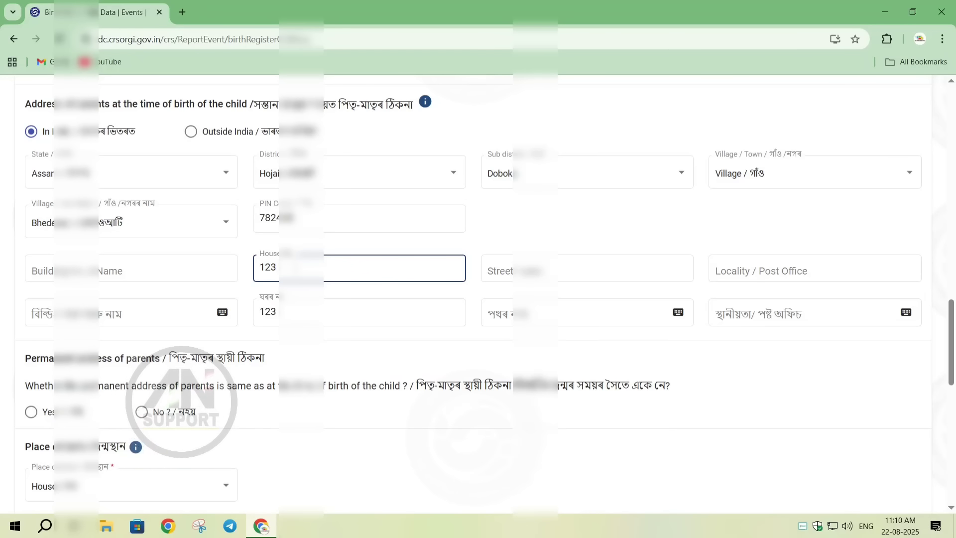
# - Enter the street name in English in the parents' address at the time of birth
pyautogui.click(533, 270)
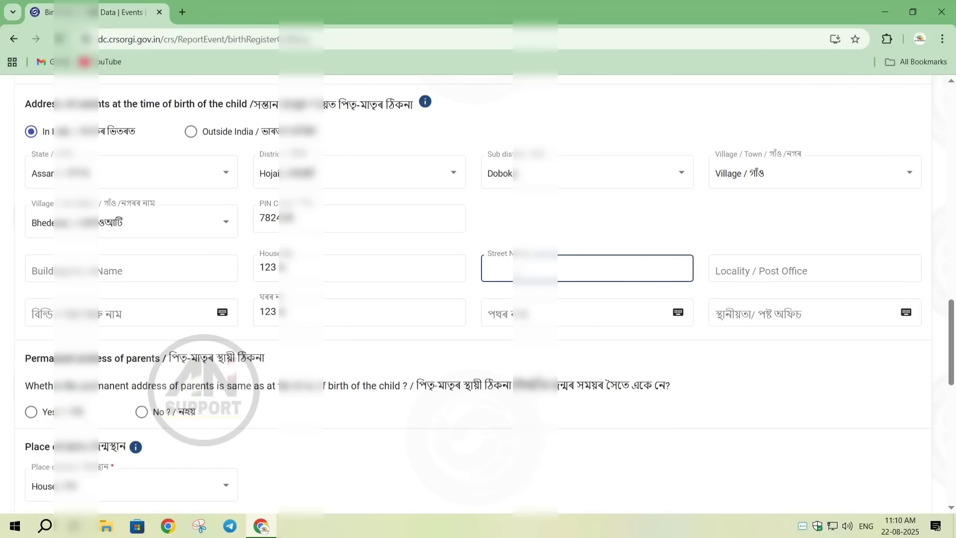
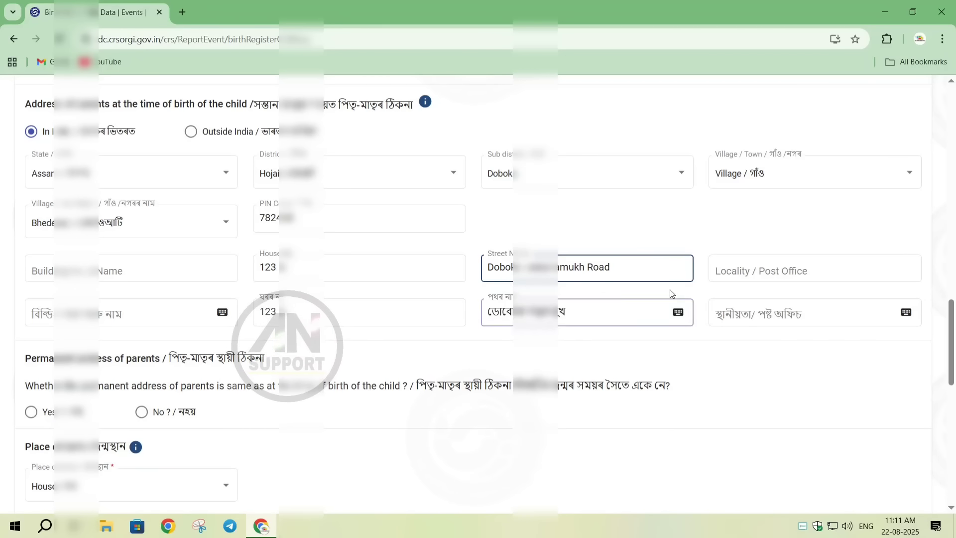
# - Fill in the Locality / Post Office of the parents' address in English
pyautogui.click(731, 270)
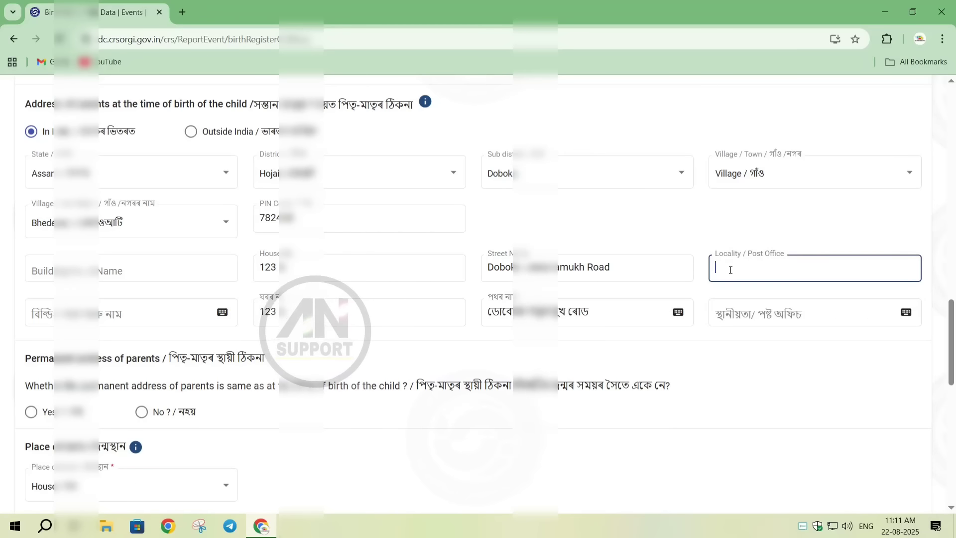
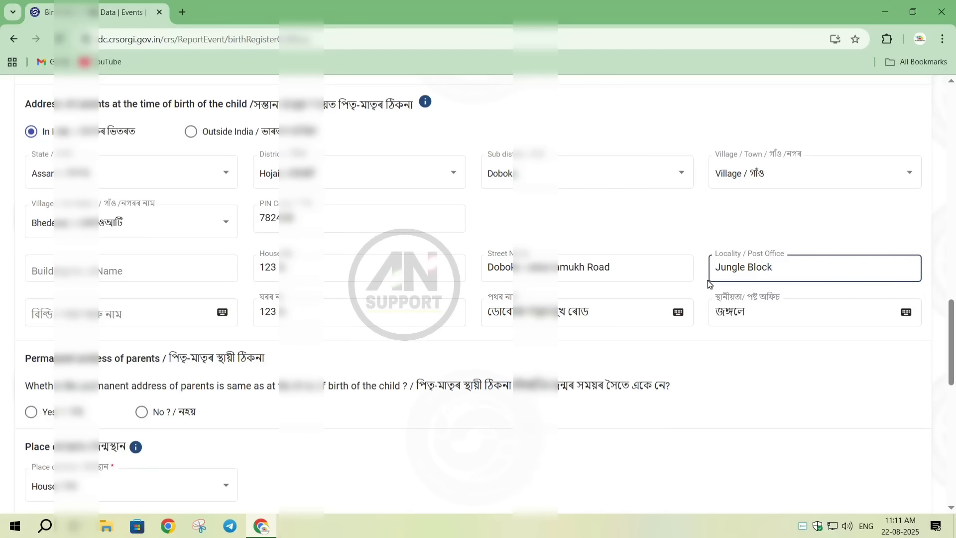
# - Correct the Assamese street name with the on-screen keyboard, removing both ো vowel signs from its first word
pyautogui.click(650, 311)
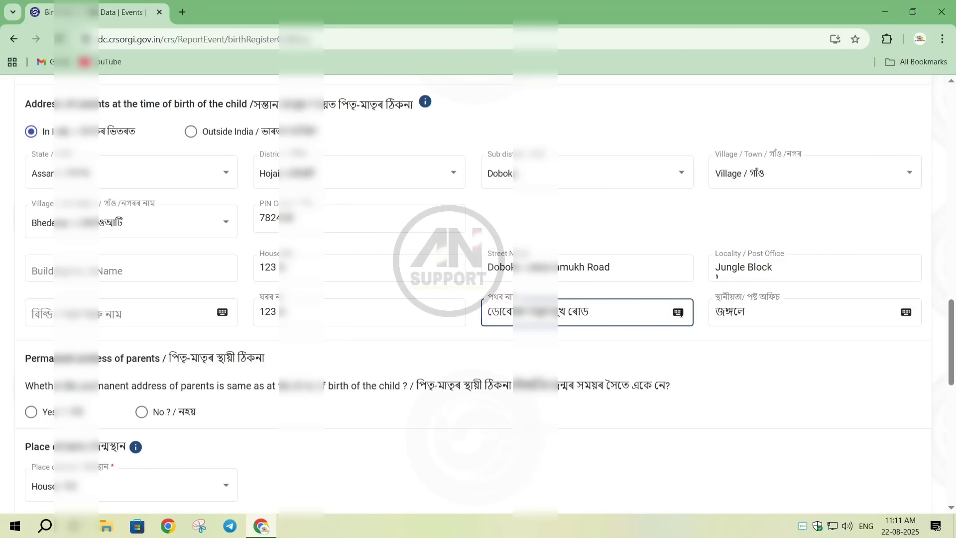
pyautogui.click(679, 313)
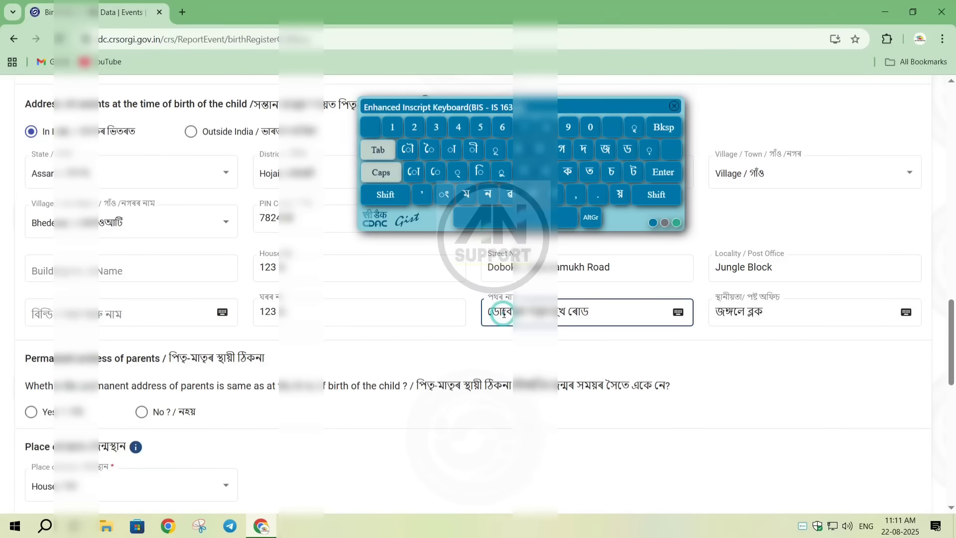
pyautogui.click(662, 126)
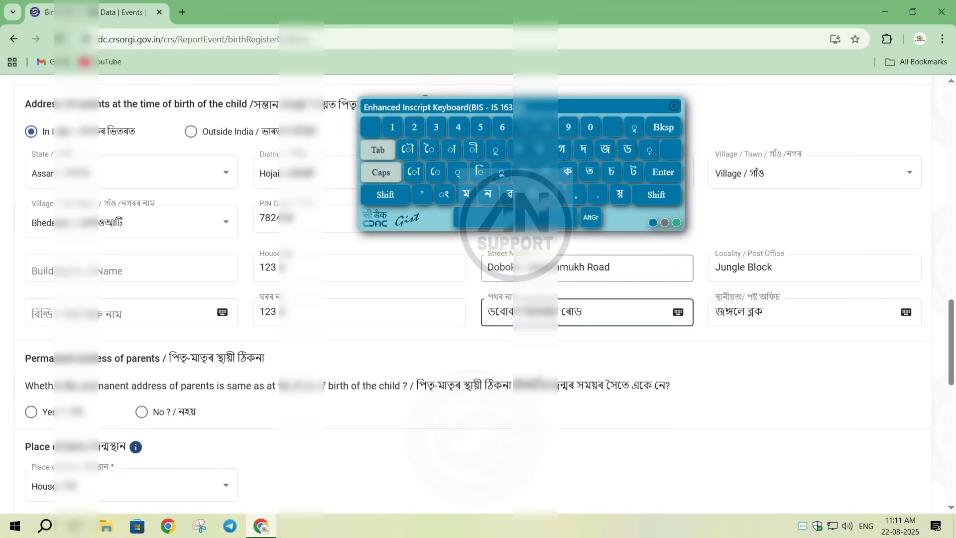
pyautogui.click(503, 309)
pyautogui.click(663, 127)
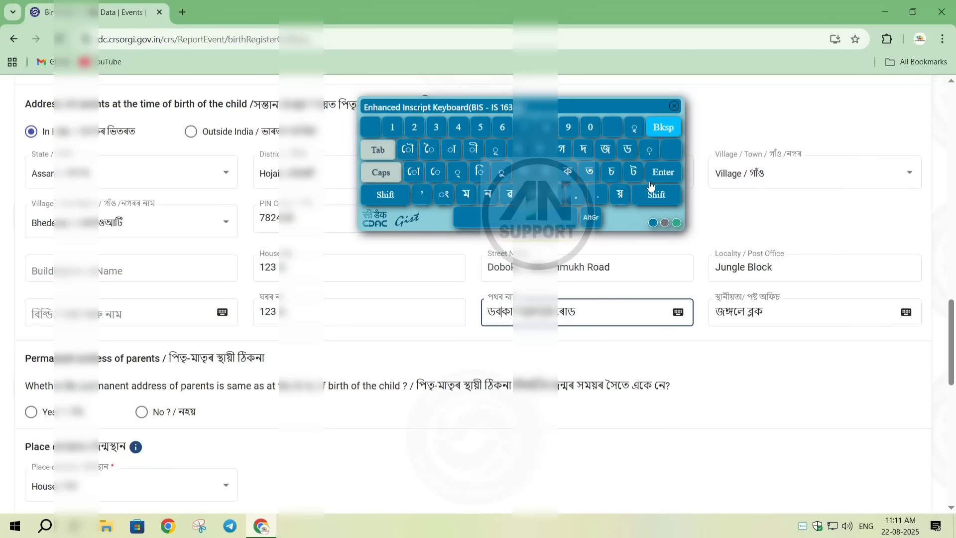
# - Correct the Assamese locality name with the on-screen keyboard, removing the vowel sign ে and replacing ঙ্ with ং
pyautogui.click(747, 313)
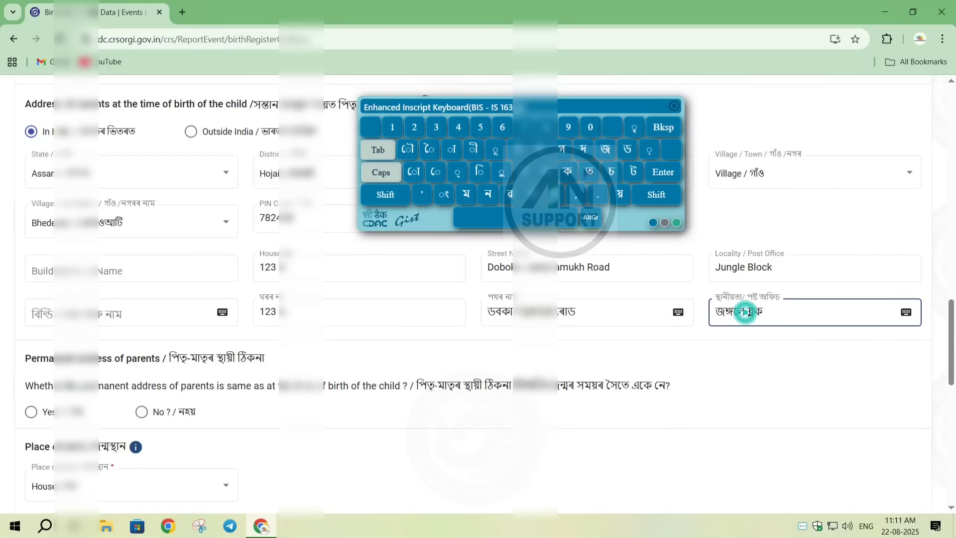
pyautogui.click(662, 128)
pyautogui.click(662, 128)
pyautogui.click(662, 128)
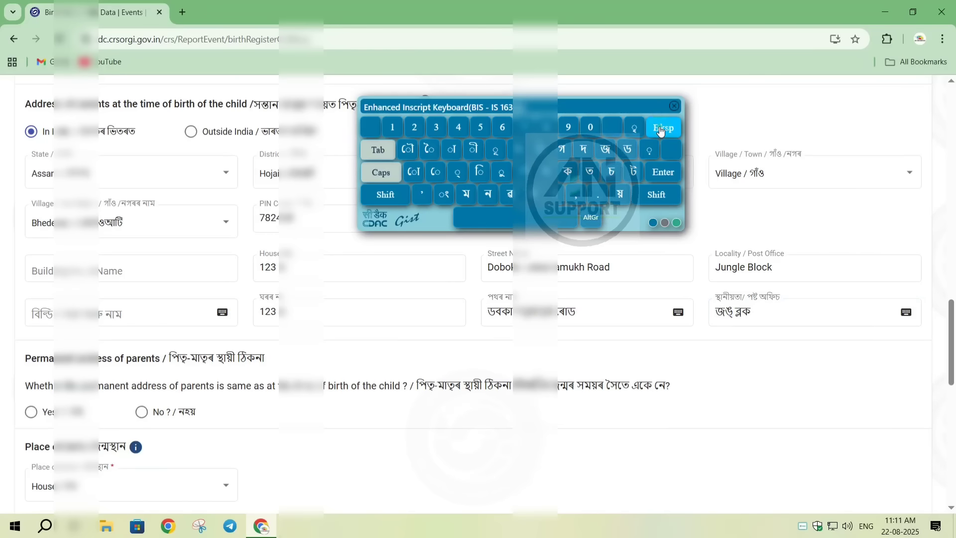
pyautogui.click(662, 128)
pyautogui.click(444, 194)
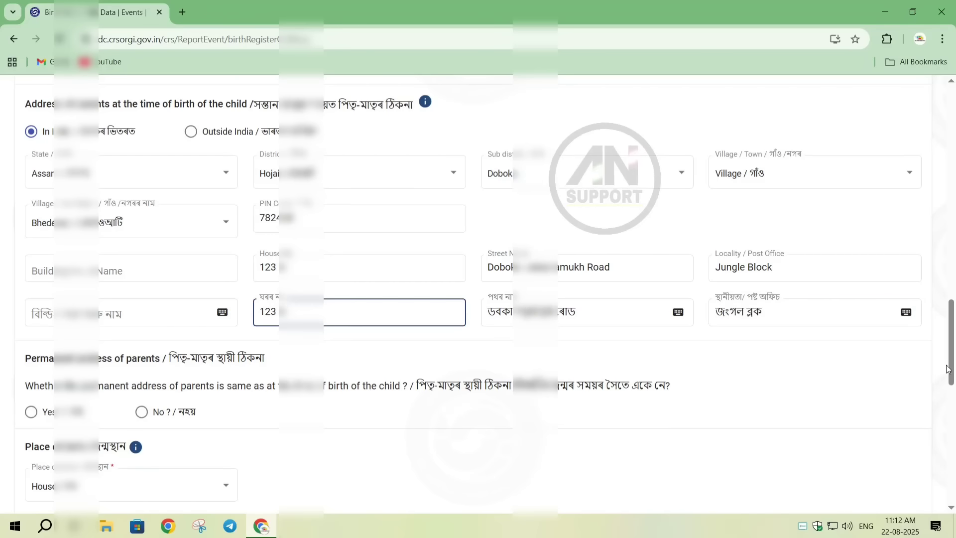
# - Mark the parents' permanent address as the same as at the time of birth, and set the place of birth to Hospital/Institution
pyautogui.scroll(-5, 948, 368)
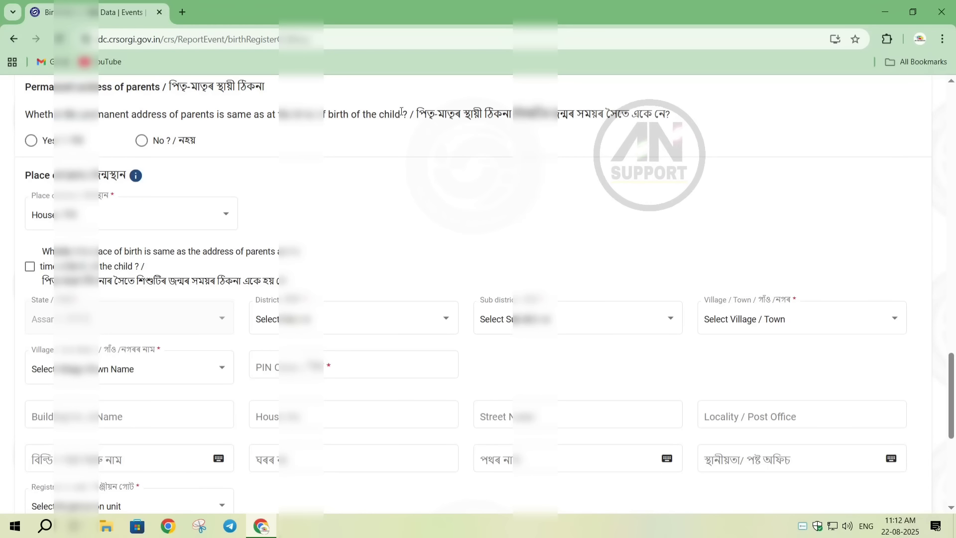
pyautogui.click(33, 143)
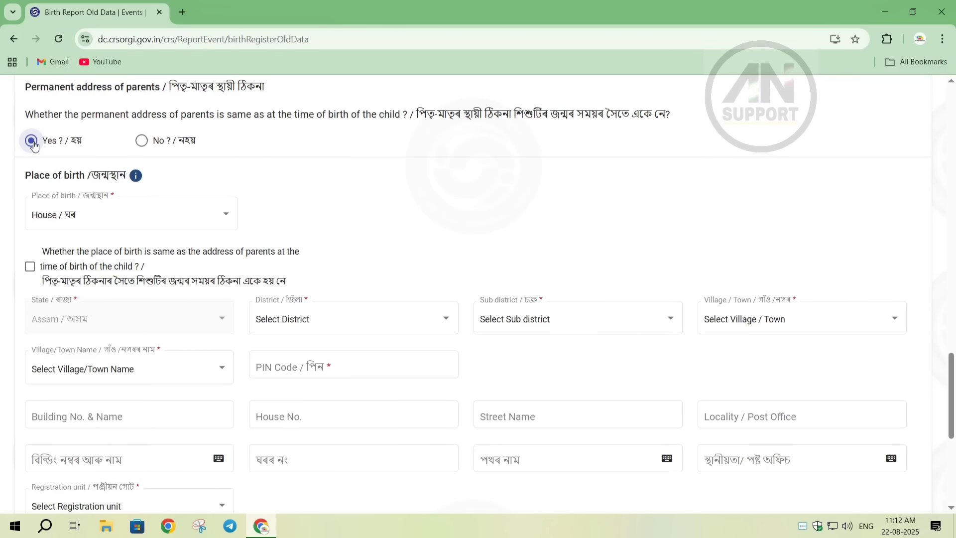
pyautogui.click(214, 219)
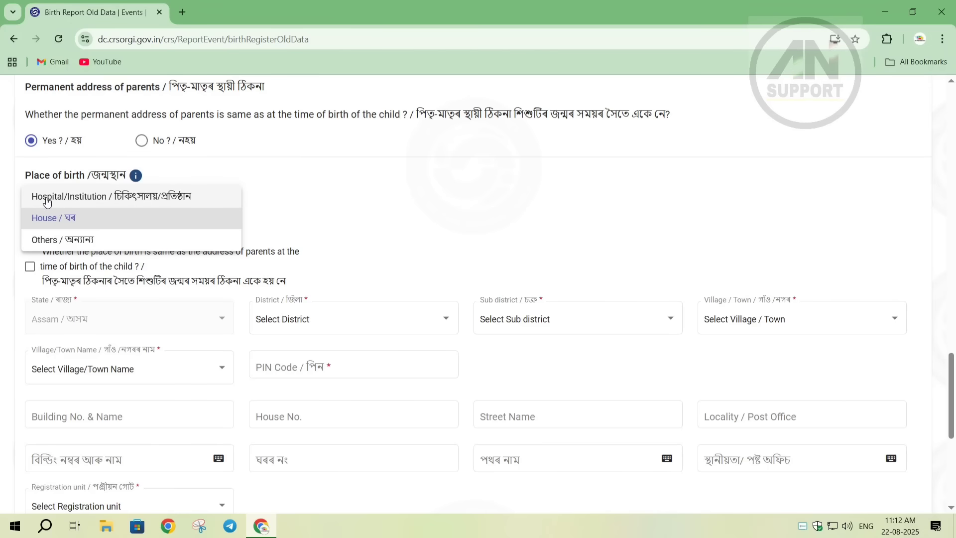
pyautogui.click(185, 198)
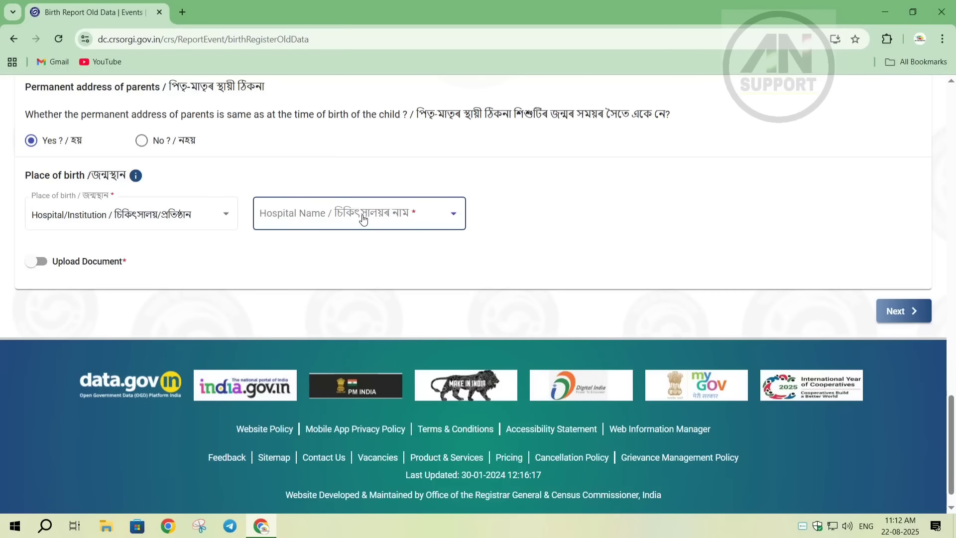
# - Select the Doboka hospital where the child was born as the hospital name
pyautogui.click(419, 219)
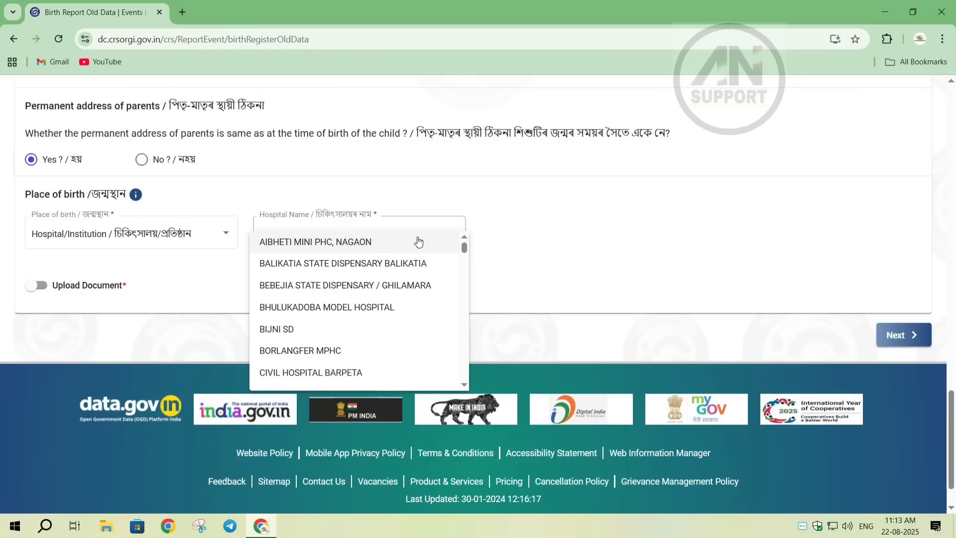
pyautogui.click(463, 249)
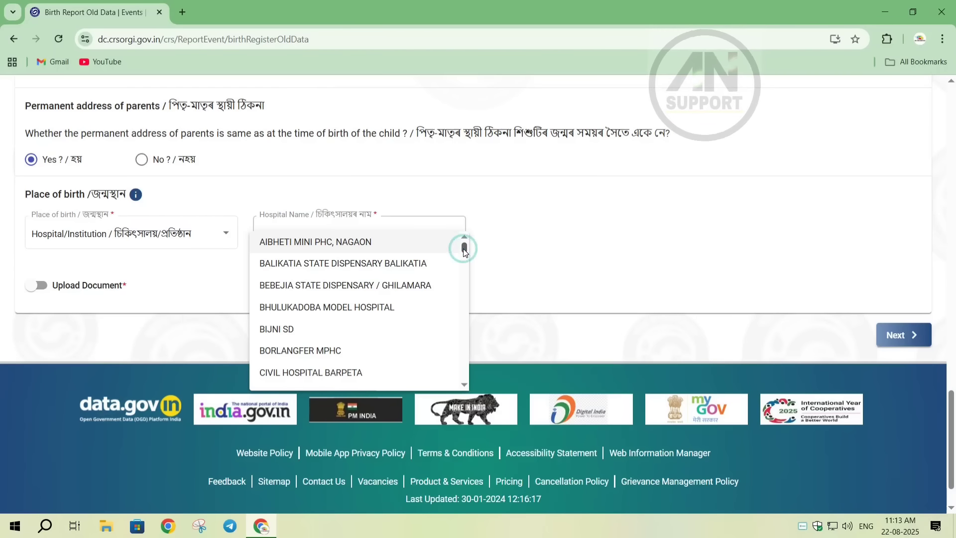
pyautogui.moveTo(464, 249); pyautogui.dragTo(464, 251)
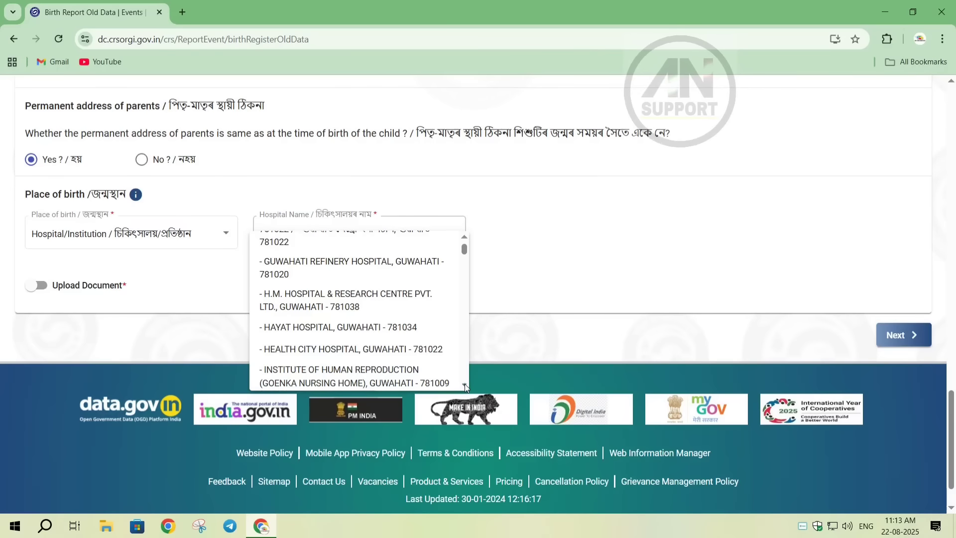
pyautogui.moveTo(464, 386); pyautogui.dragTo(465, 385)
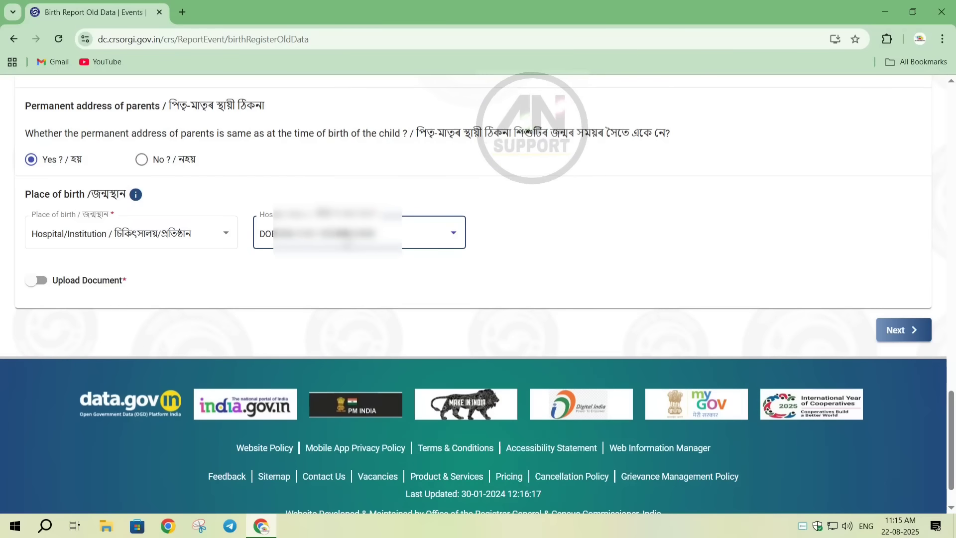
# - Enable document upload and attach 1000056765.jpg as the Old Birth Supporting Document
pyautogui.click(35, 284)
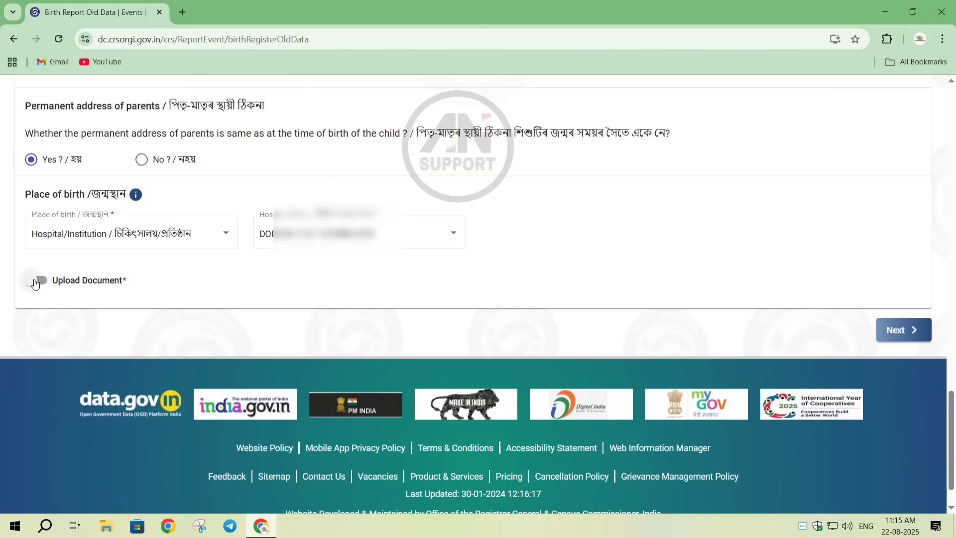
pyautogui.scroll(-1, 1, 420)
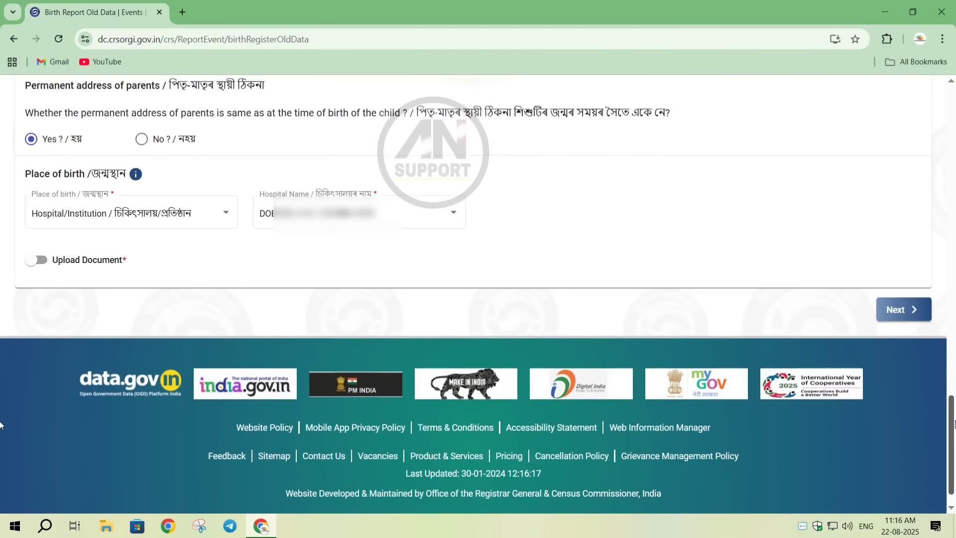
pyautogui.scroll(-2, 1, 425)
pyautogui.scroll(3, 485, 304)
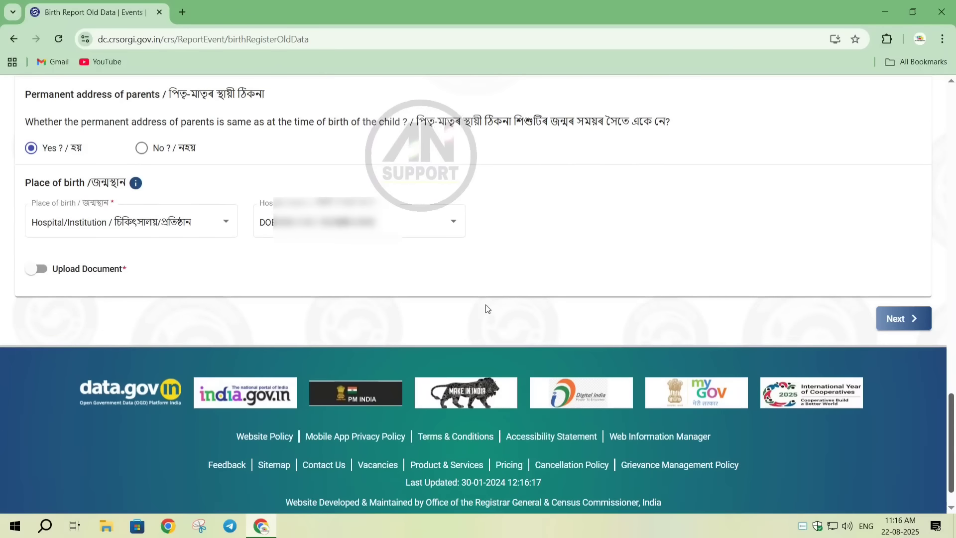
pyautogui.click(37, 273)
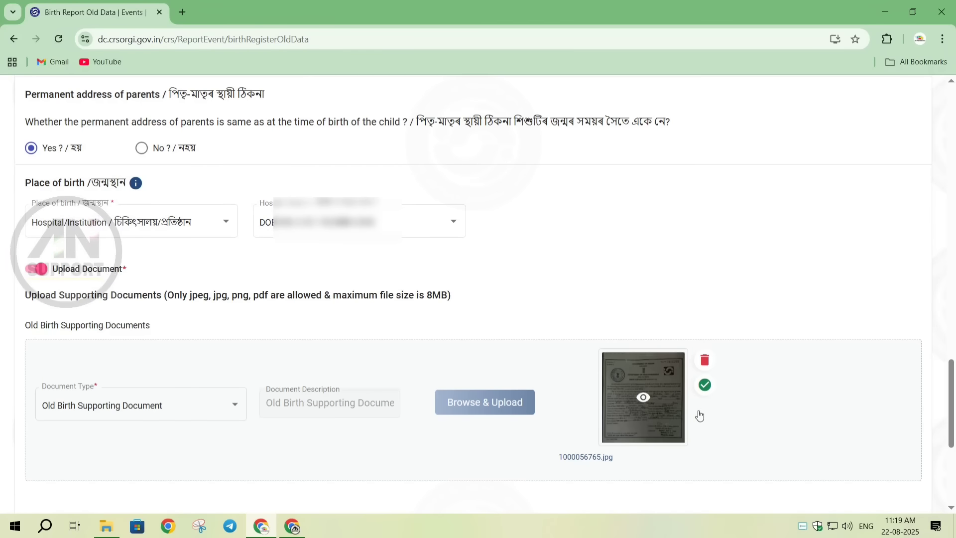
# - Save the completed legal information, then review it on the confirmation page and submit it for registration
pyautogui.moveTo(950, 413); pyautogui.dragTo(951, 432)
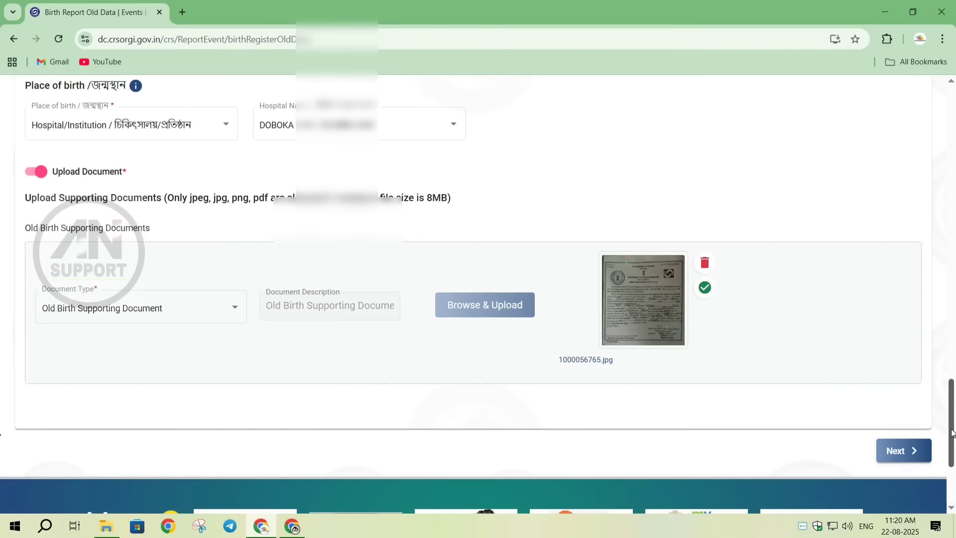
pyautogui.click(895, 451)
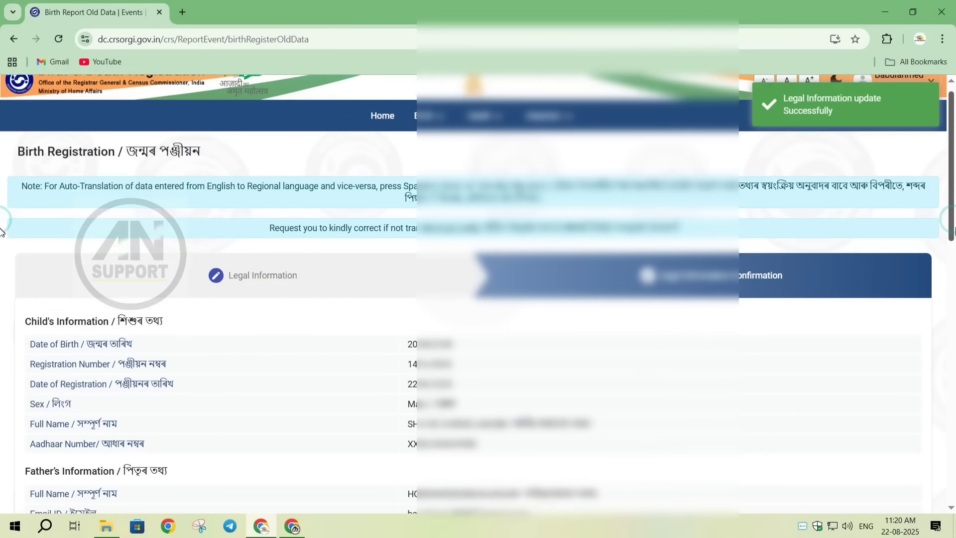
pyautogui.moveTo(953, 230); pyautogui.dragTo(953, 491)
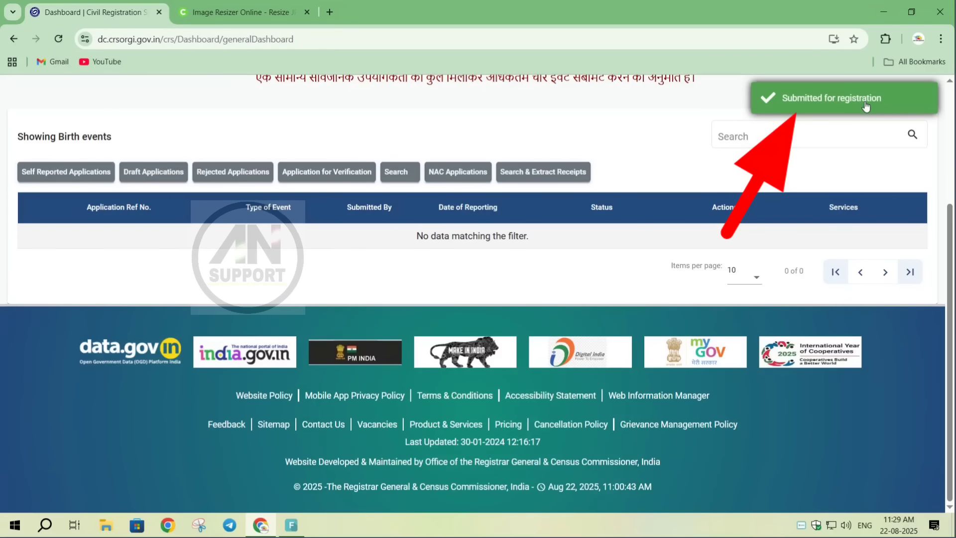
# - Show the self-reported birth applications and copy the submitted application's reference number
pyautogui.scroll(4, 866, 107)
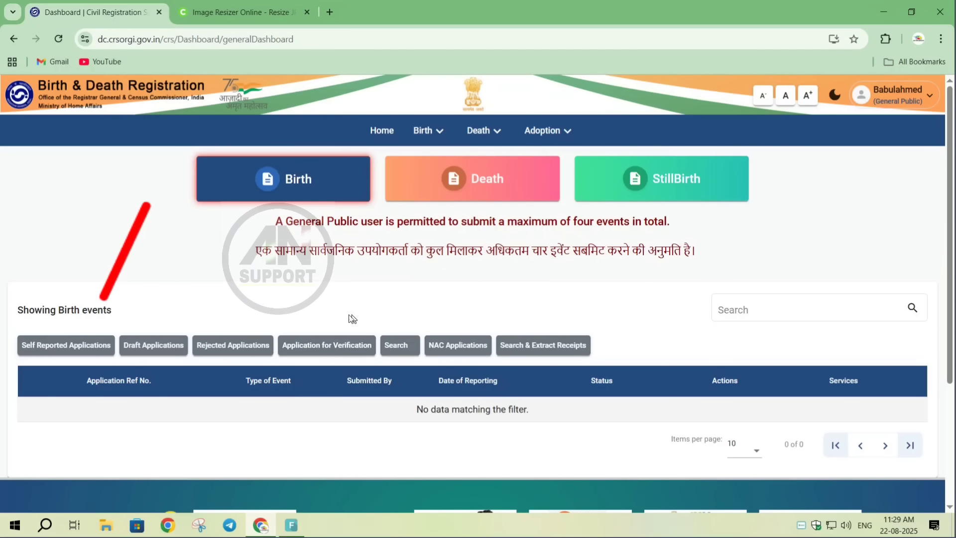
pyautogui.click(64, 345)
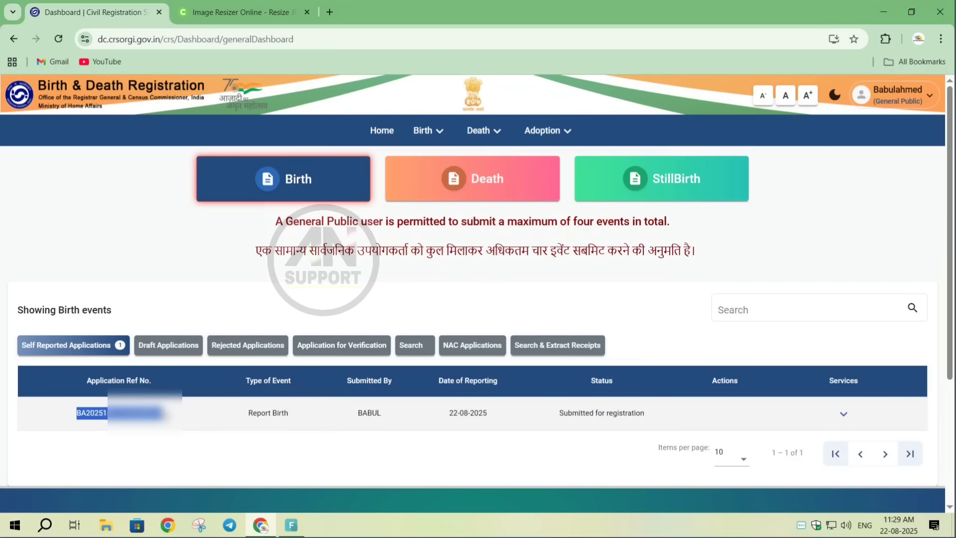
pyautogui.rightClick(147, 266)
pyautogui.click(160, 280)
pyautogui.click(256, 420)
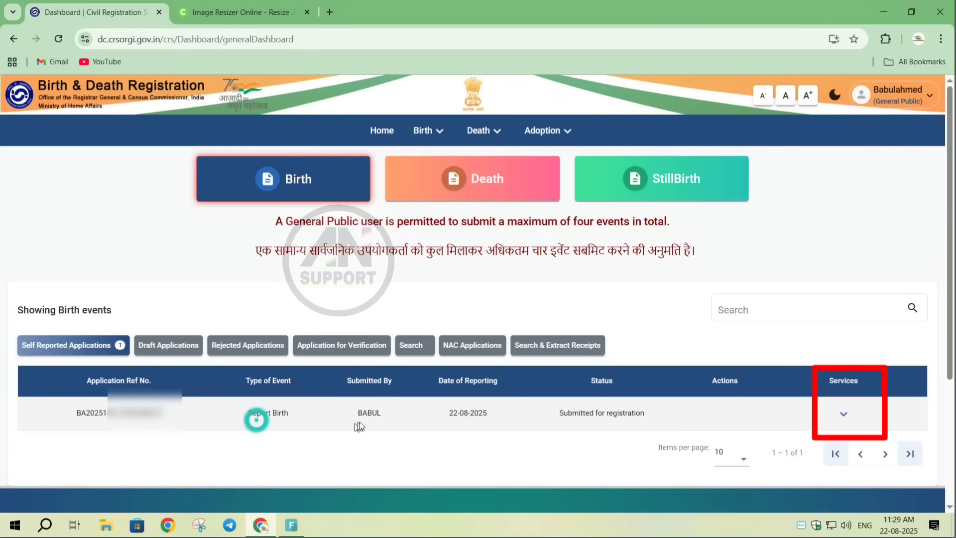
# - View the application flow of the submitted birth report, and close it
pyautogui.click(843, 414)
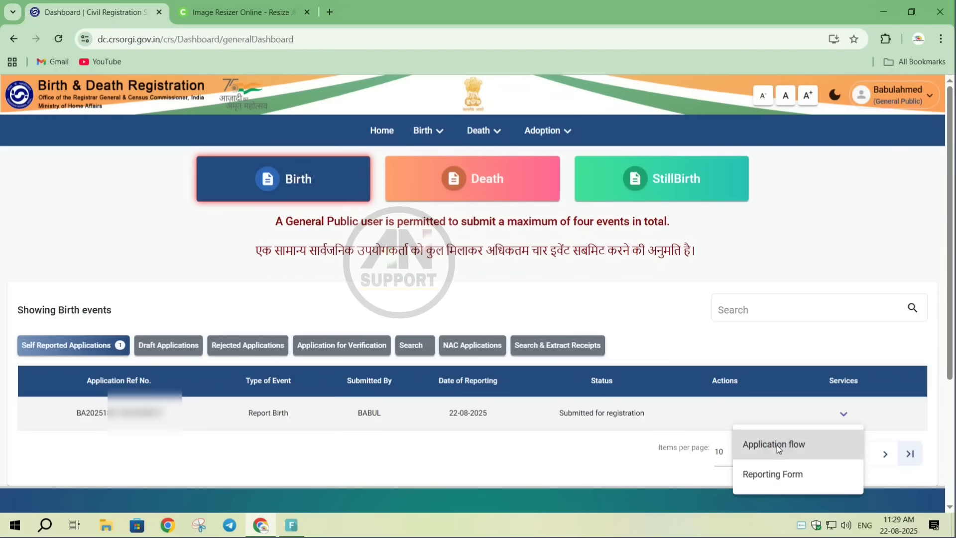
pyautogui.click(777, 446)
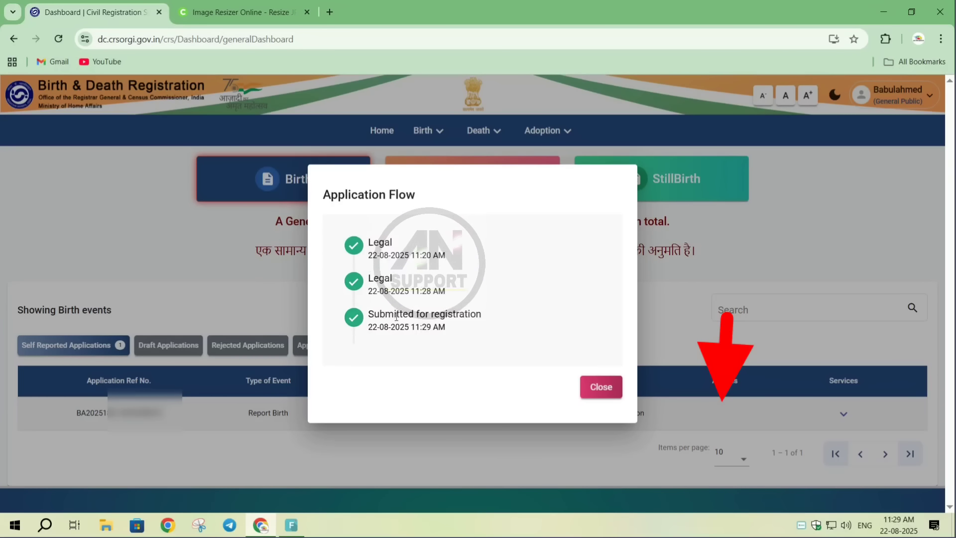
pyautogui.click(611, 383)
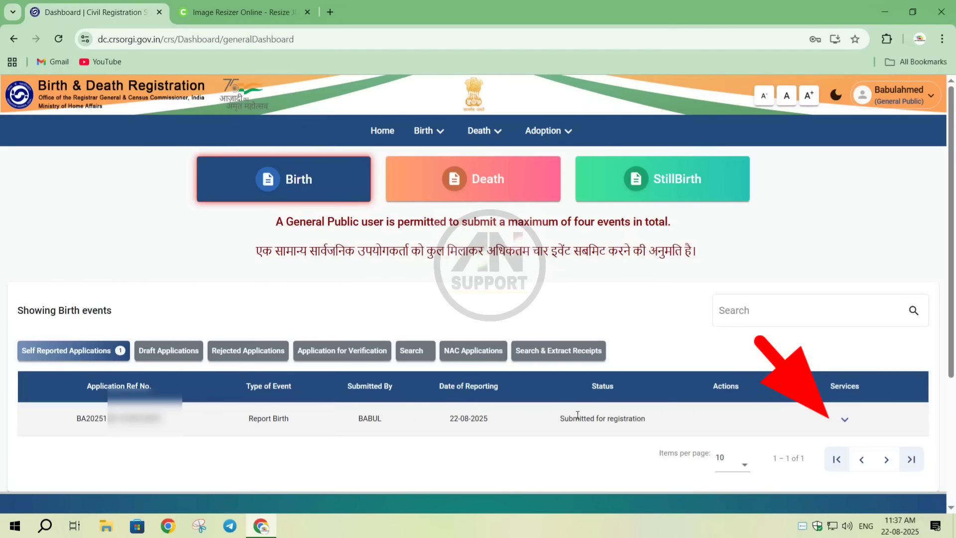
# - Download the reporting form of the submitted birth application, and close its preview
pyautogui.click(849, 419)
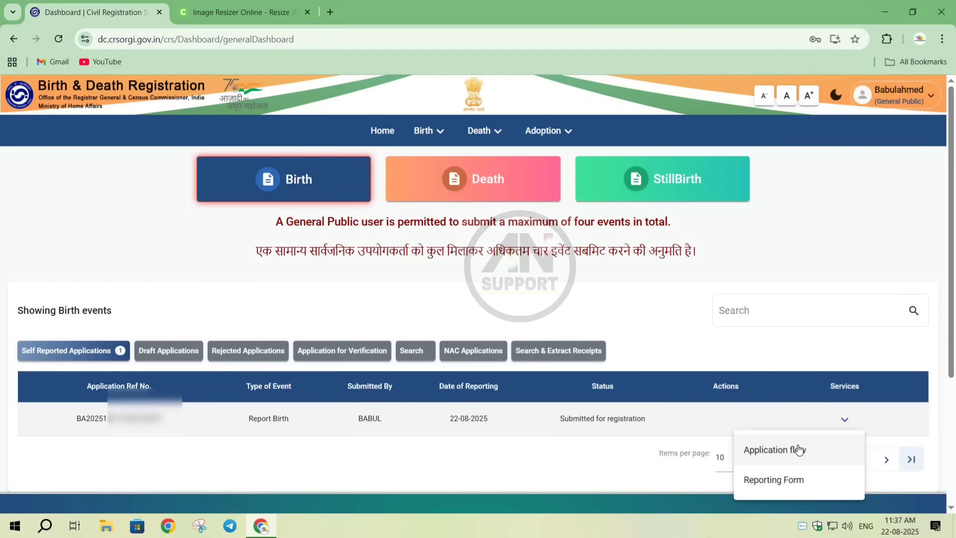
pyautogui.click(766, 481)
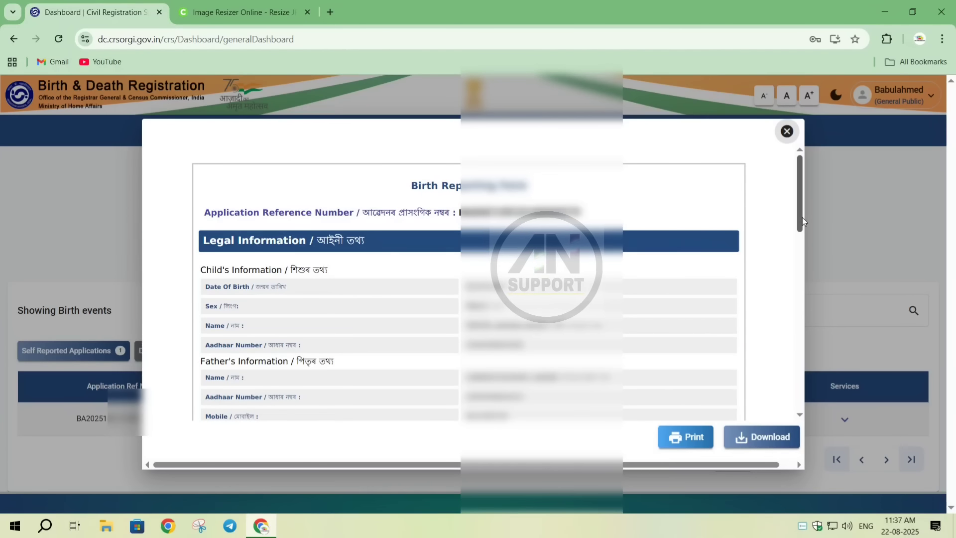
pyautogui.moveTo(802, 217)
pyautogui.mouseDown()
pyautogui.moveTo(796, 381)
pyautogui.moveTo(793, 253)
pyautogui.mouseUp()
pyautogui.click(743, 438)
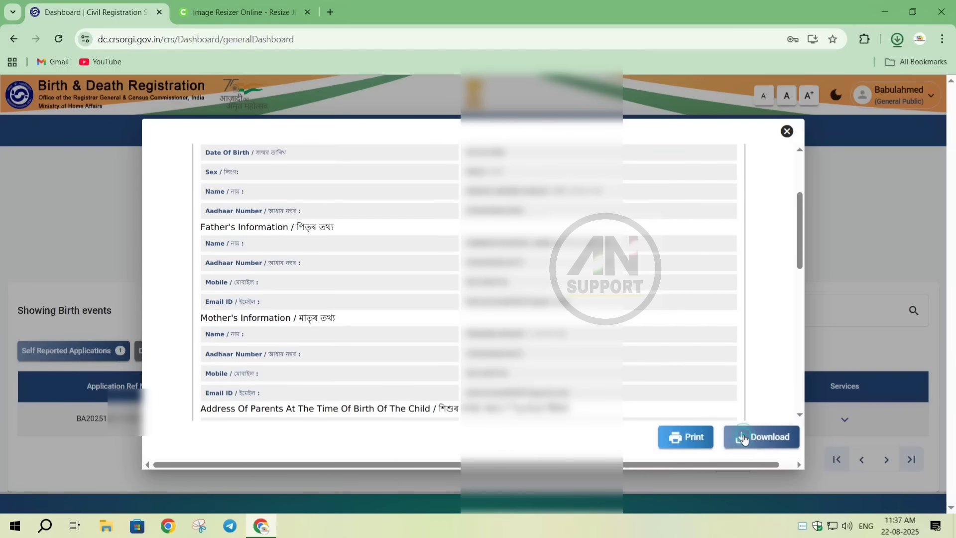
pyautogui.click(787, 132)
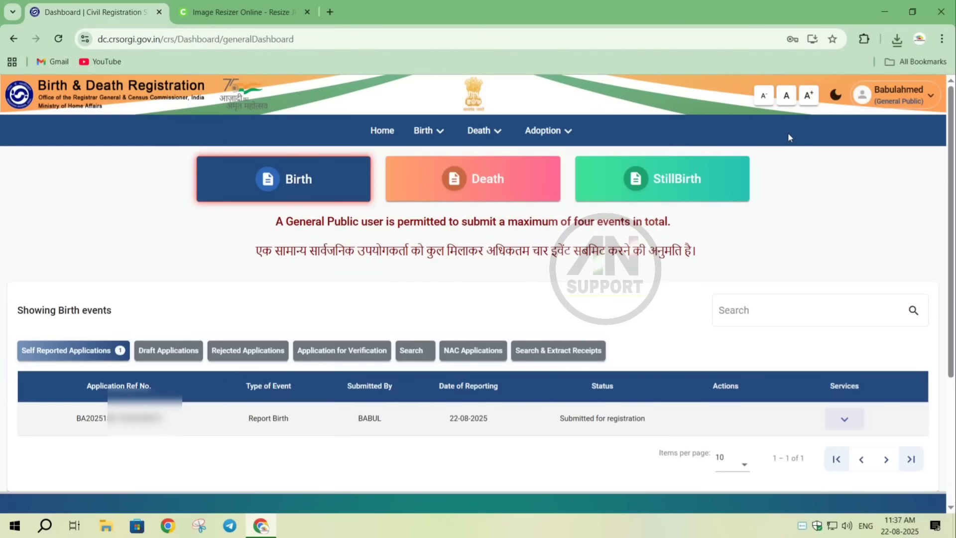